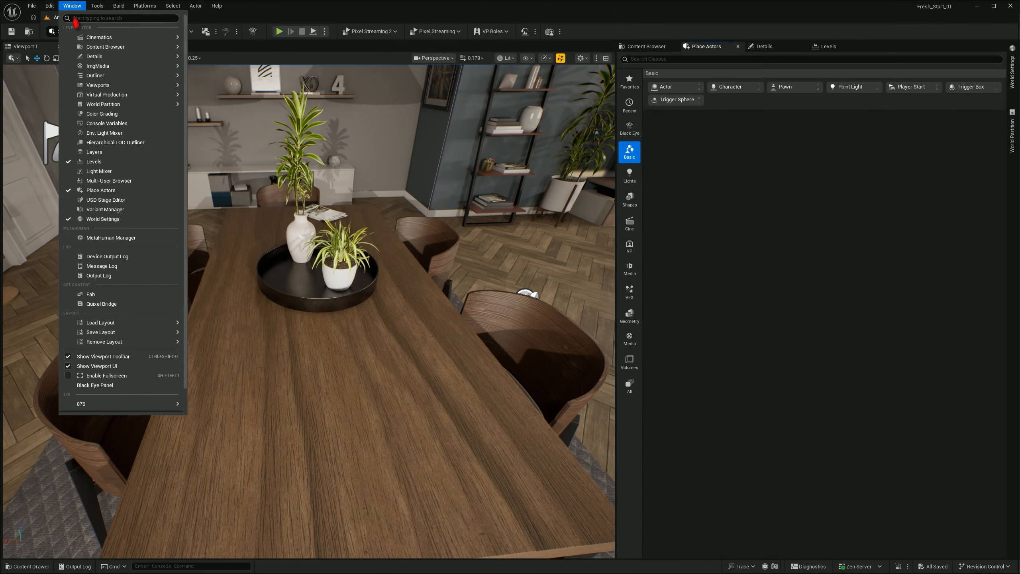
Step: Open the 876 Render Master tool, dock it with the other side panels, and enable its master control
{"action": "mouse_move", "coordinate": [103, 404]}
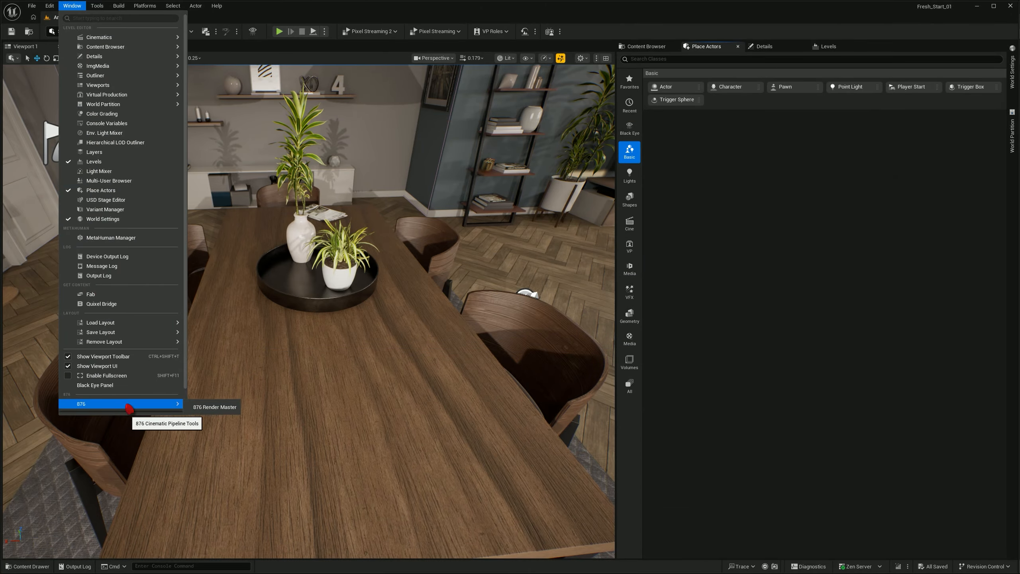
{"action": "left_click", "coordinate": [209, 408]}
{"action": "left_click_drag", "start_coordinate": [976, 104], "coordinate": [651, 51]}
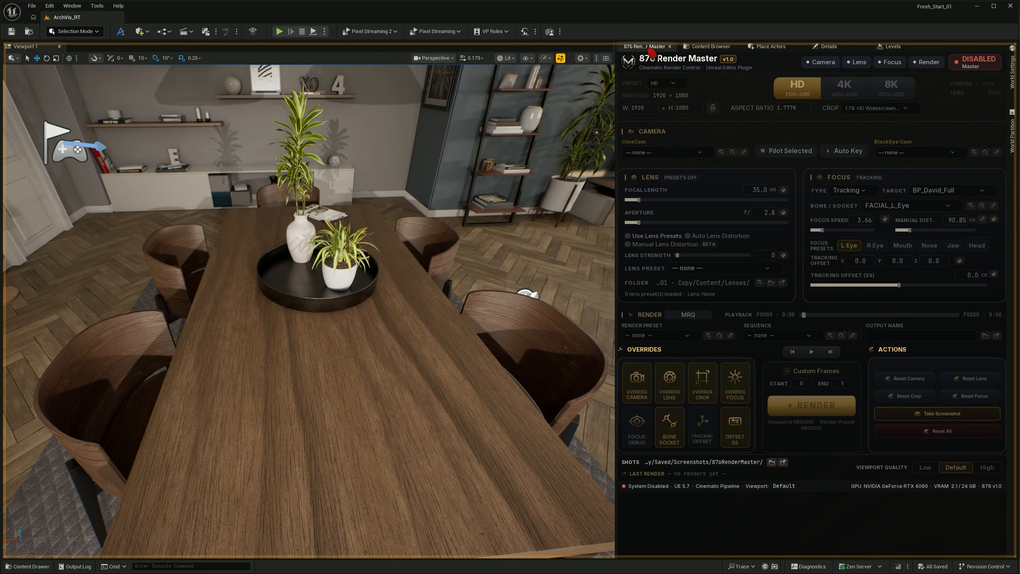
{"action": "left_click", "coordinate": [969, 69]}
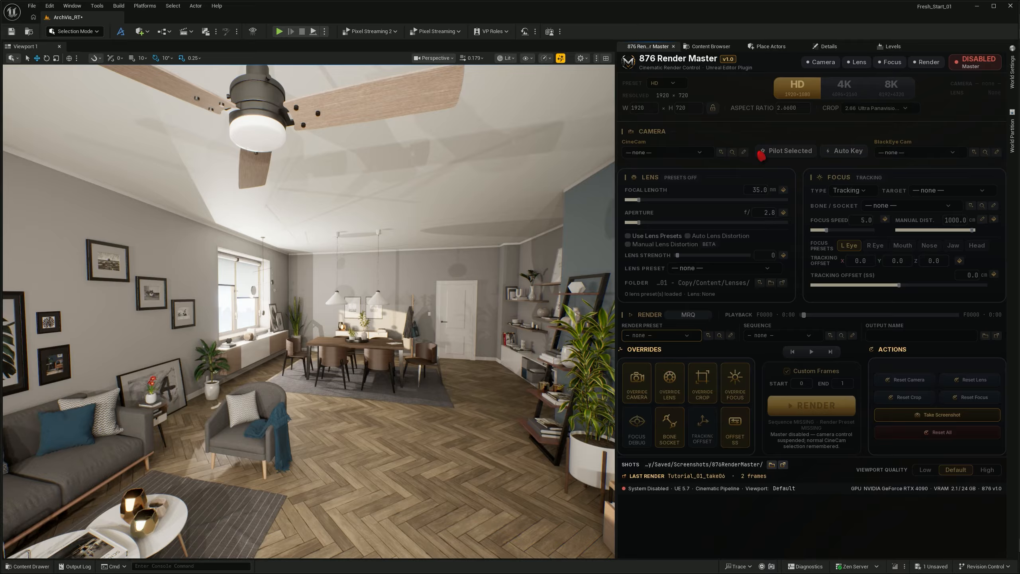
{"action": "left_click", "coordinate": [980, 63]}
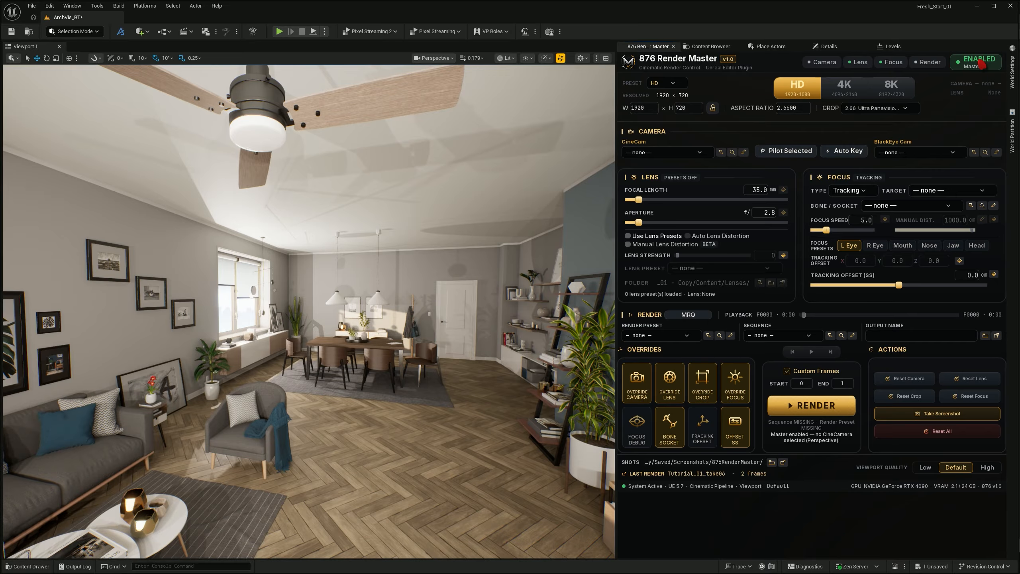
Step: Preview the scene through CineCameraActor and CineCameraActor2, and reset the controlled CineCam to None
{"action": "left_click", "coordinate": [682, 153]}
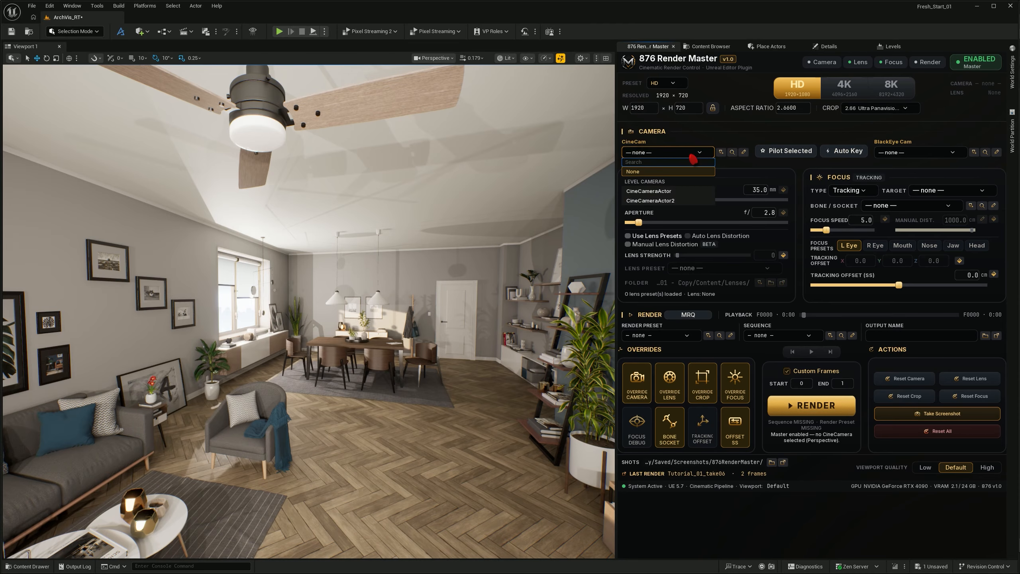
{"action": "left_click", "coordinate": [689, 190]}
{"action": "left_click", "coordinate": [693, 154]}
{"action": "left_click", "coordinate": [688, 201]}
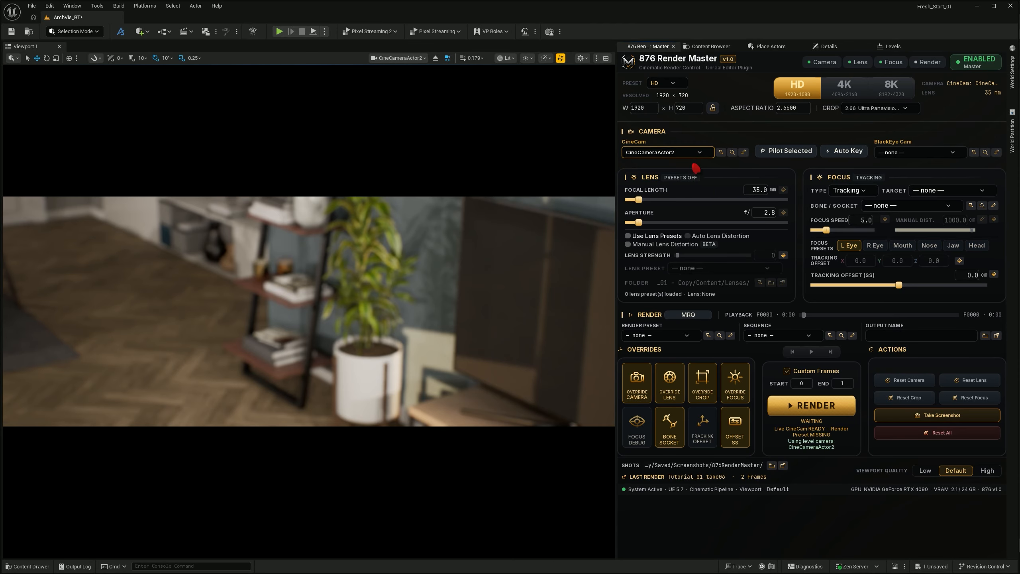
{"action": "left_click", "coordinate": [699, 157]}
{"action": "left_click", "coordinate": [690, 179]}
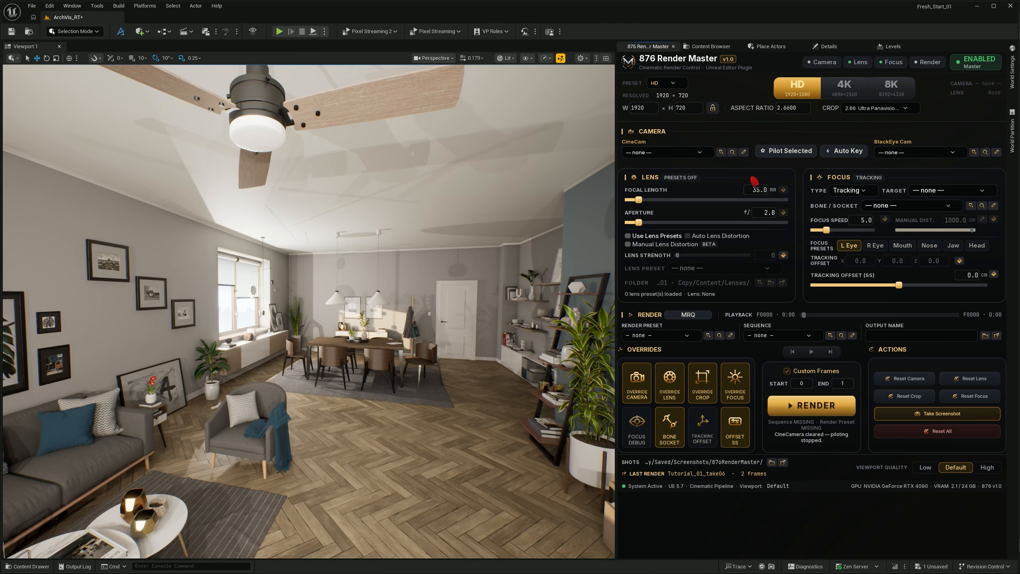
Step: Render frames 0 to 1 of the Tutorial_01 sequence with the Deferred_No_Render_Pass_02 preset
{"action": "left_click", "coordinate": [765, 336]}
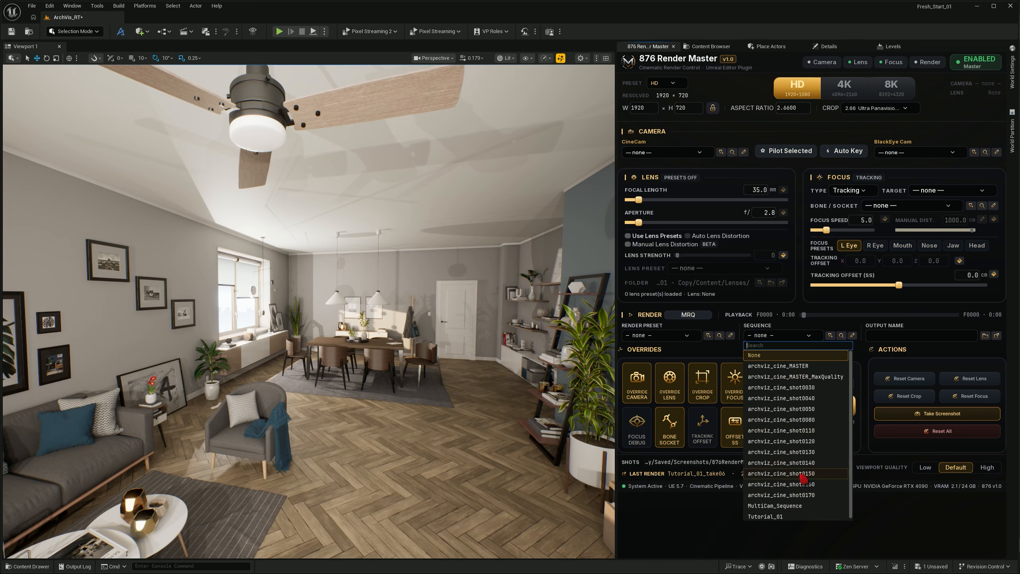
{"action": "left_click", "coordinate": [785, 516]}
{"action": "left_click", "coordinate": [694, 335]}
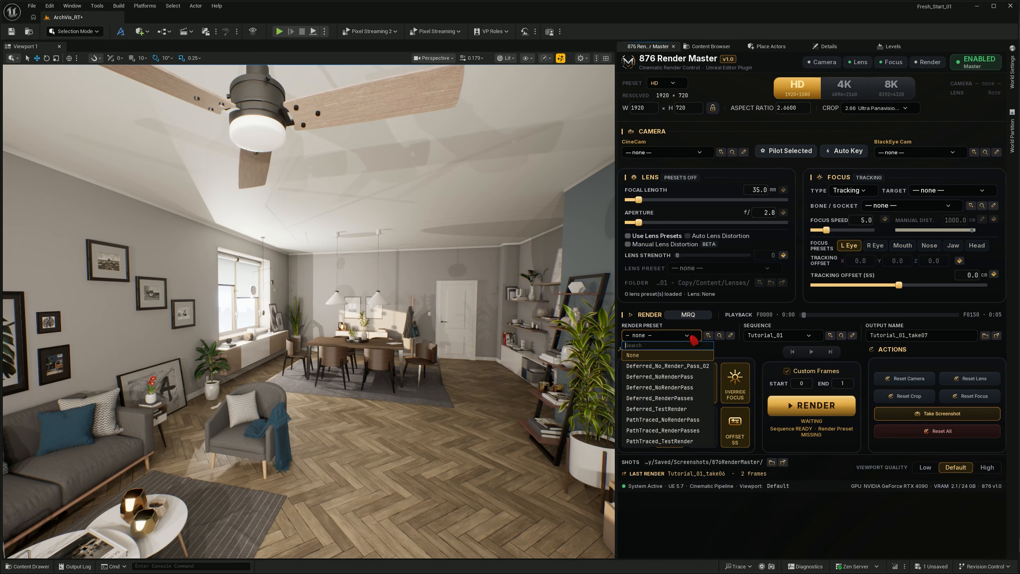
{"action": "left_click", "coordinate": [667, 366]}
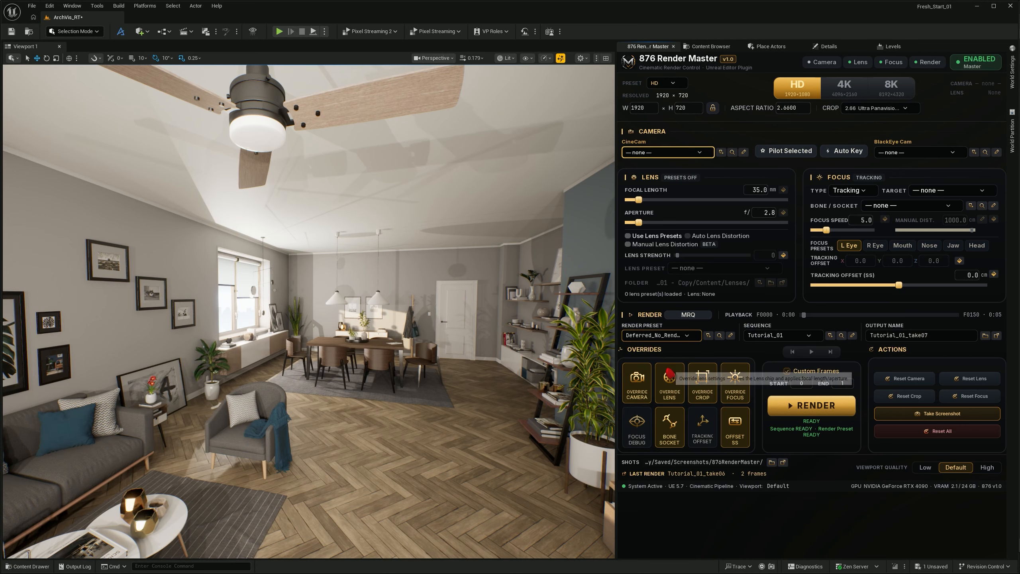
{"action": "left_click", "coordinate": [791, 406]}
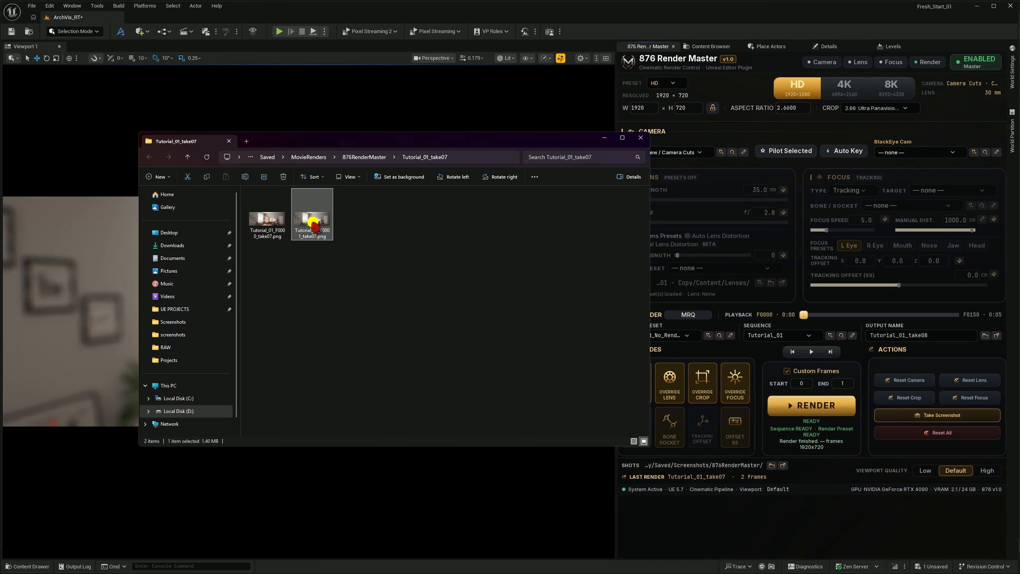
Step: View the second rendered frame of Tutorial_01_take07, close the image and minimize the output folder window
{"action": "double_click", "coordinate": [313, 225]}
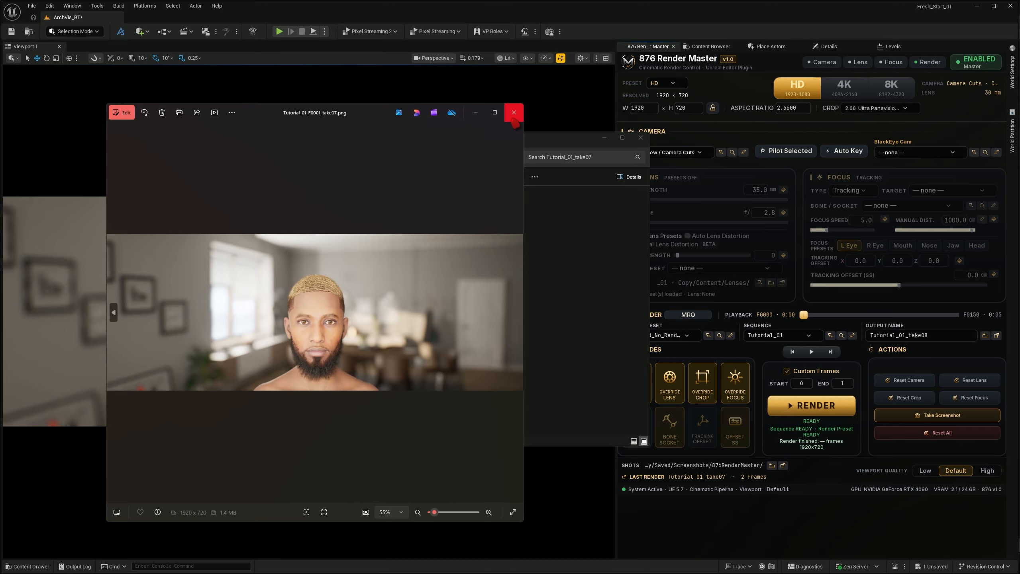
{"action": "left_click", "coordinate": [513, 112]}
{"action": "left_click", "coordinate": [603, 138]}
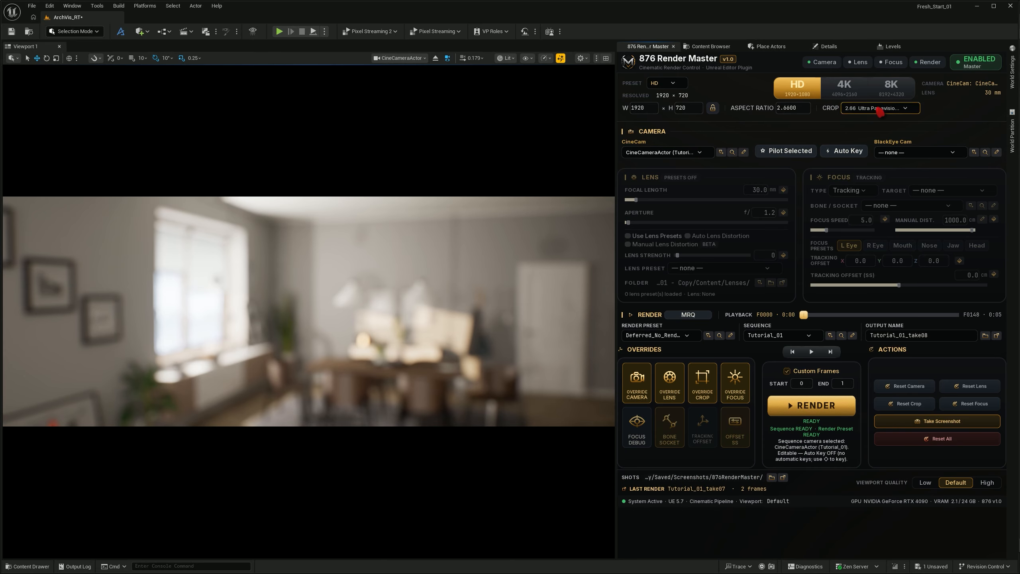
Step: Try the HD and 2K DCI resolution presets, and set the output to 4K DCI with the 1.85 DCI Flat — Theatrical crop
{"action": "left_click", "coordinate": [799, 93]}
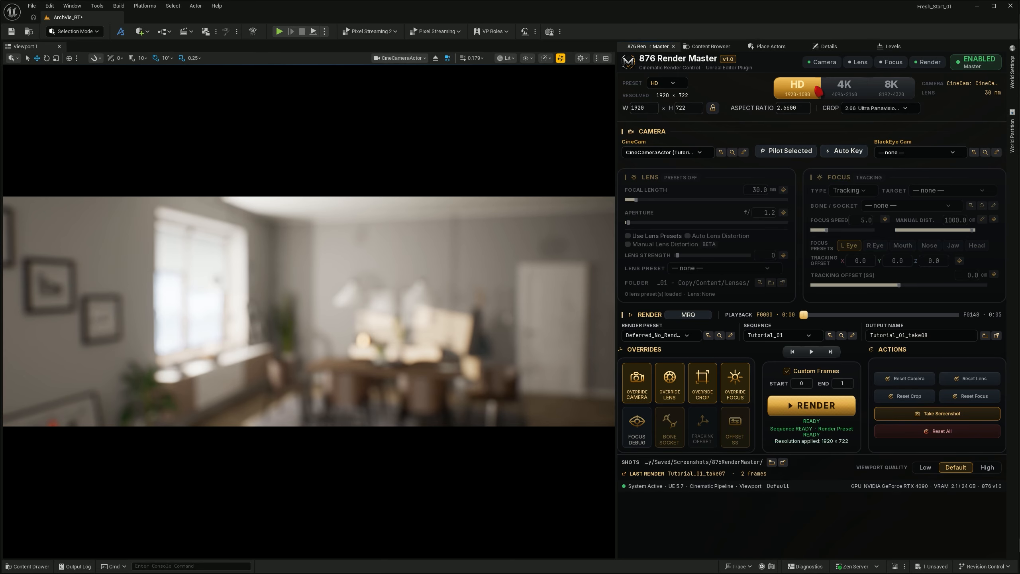
{"action": "left_click", "coordinate": [831, 86]}
{"action": "left_click", "coordinate": [669, 83]}
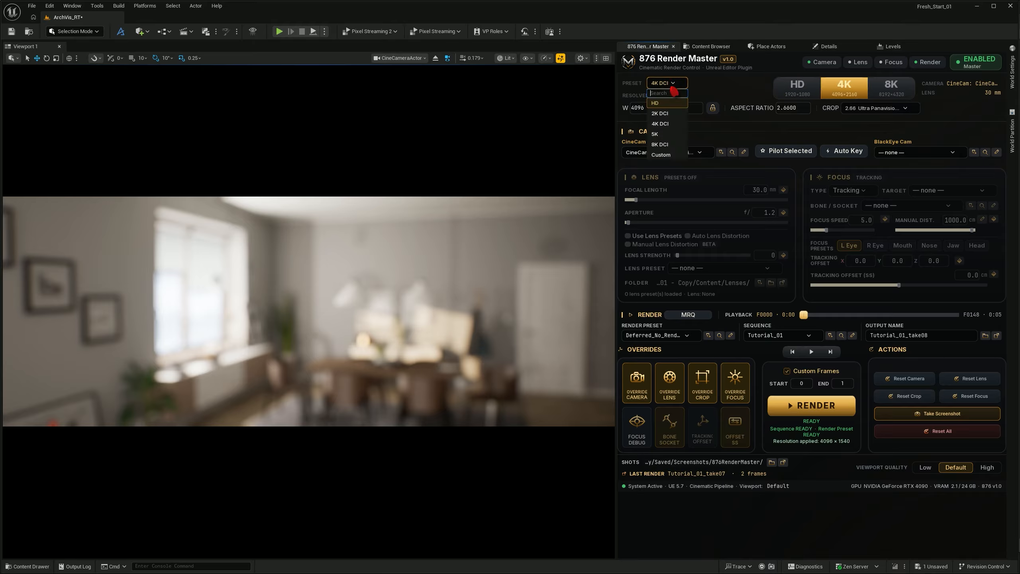
{"action": "left_click", "coordinate": [672, 115]}
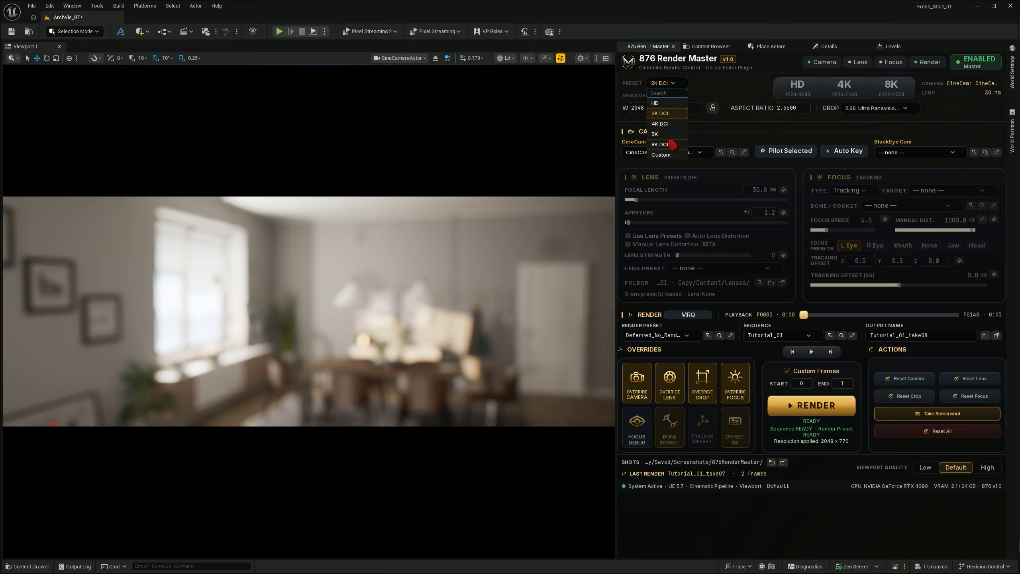
{"action": "left_click", "coordinate": [836, 85]}
{"action": "left_click", "coordinate": [835, 86]}
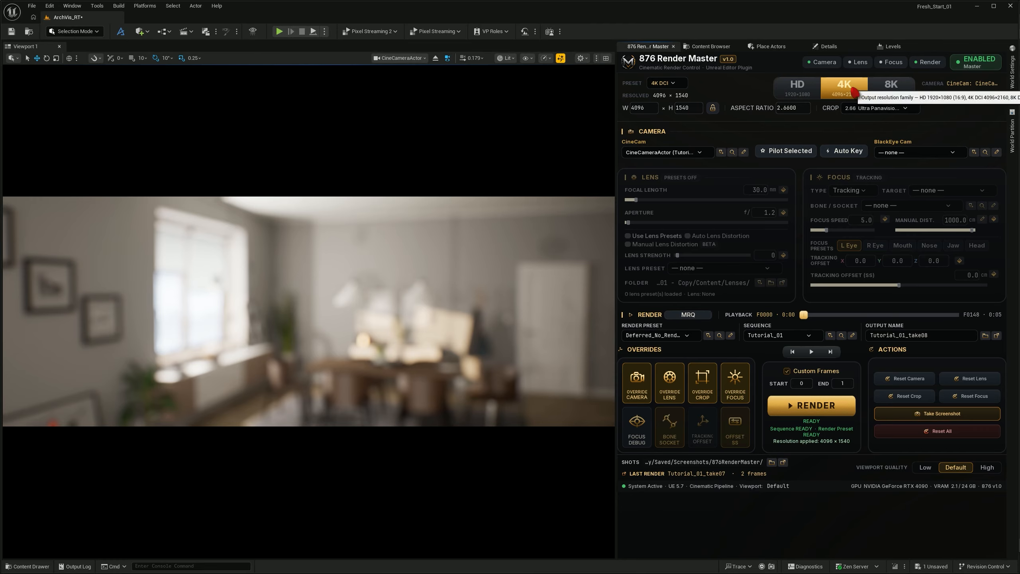
{"action": "left_click", "coordinate": [865, 112]}
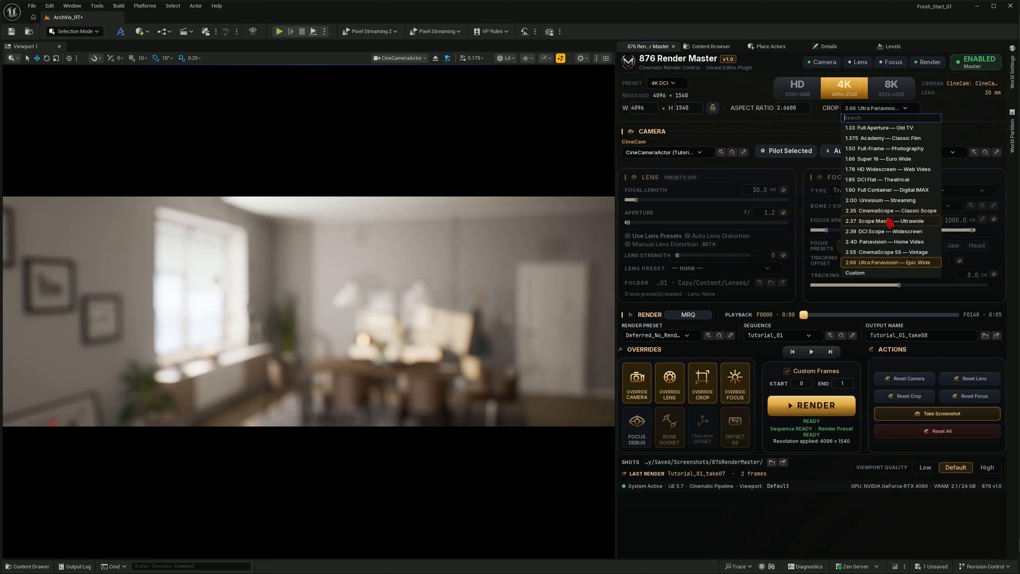
{"action": "left_click", "coordinate": [896, 180]}
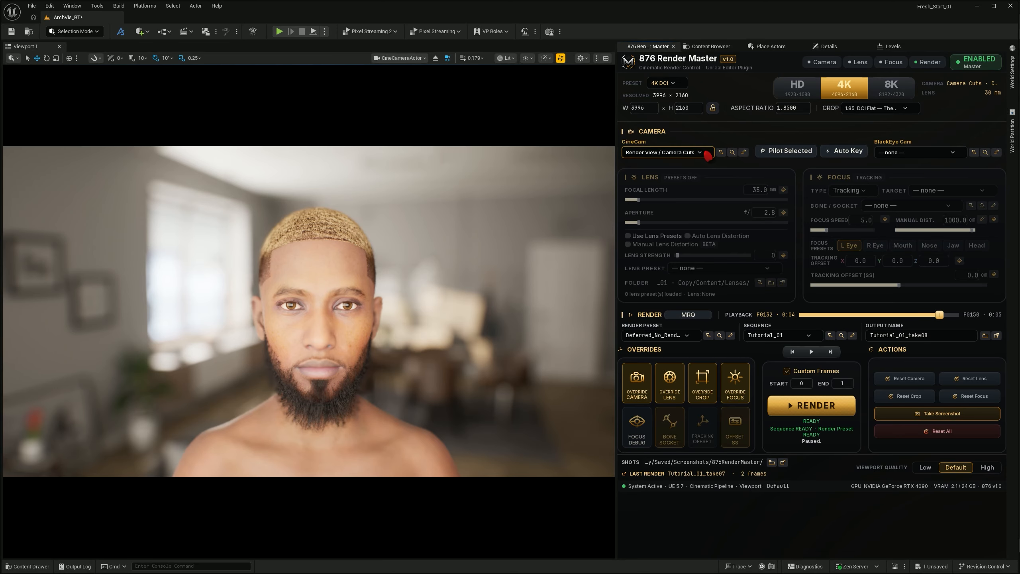
Step: Play the sequence through CineCameraActor (Tutorial_01) and return playback to the first frame
{"action": "left_click", "coordinate": [703, 153]}
{"action": "left_click", "coordinate": [698, 201]}
{"action": "left_click", "coordinate": [811, 351]}
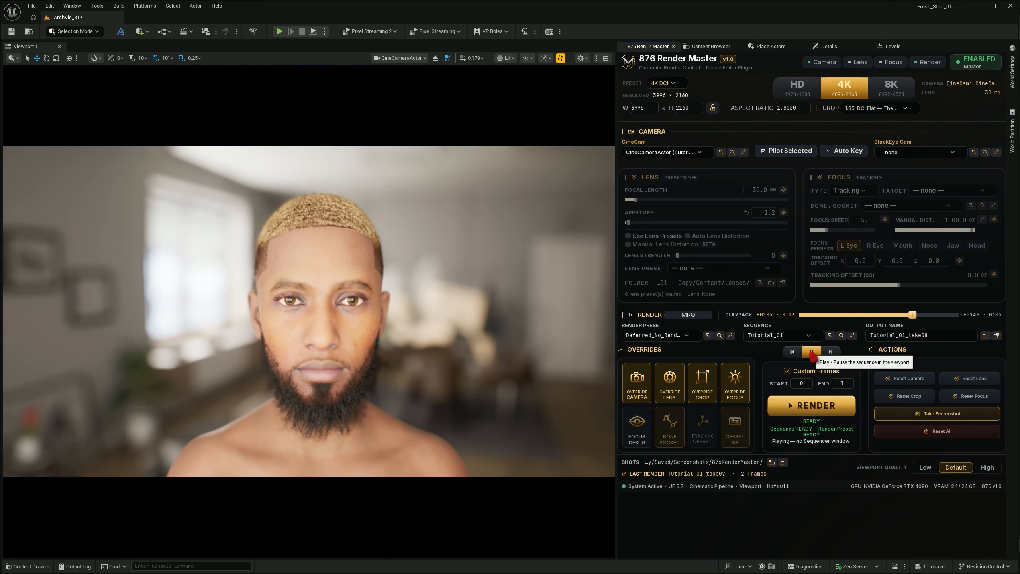
{"action": "left_click", "coordinate": [792, 351]}
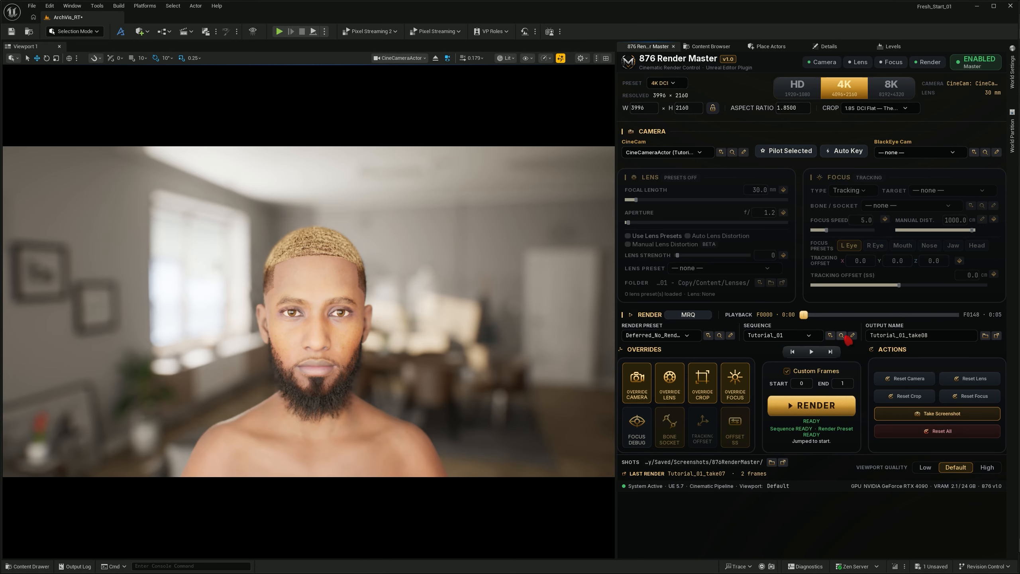
Step: Switch the CineCam to Render View / Camera Cuts, and open Tutorial_01 in Sequencer briefly to view its camera cuts
{"action": "left_click", "coordinate": [699, 152]}
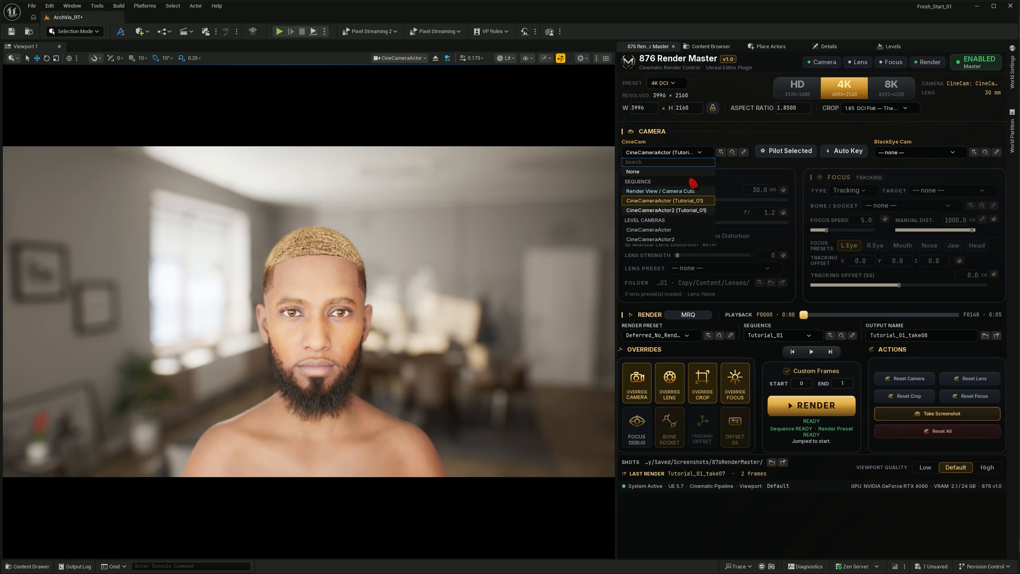
{"action": "left_click", "coordinate": [682, 191]}
{"action": "left_click", "coordinate": [852, 336]}
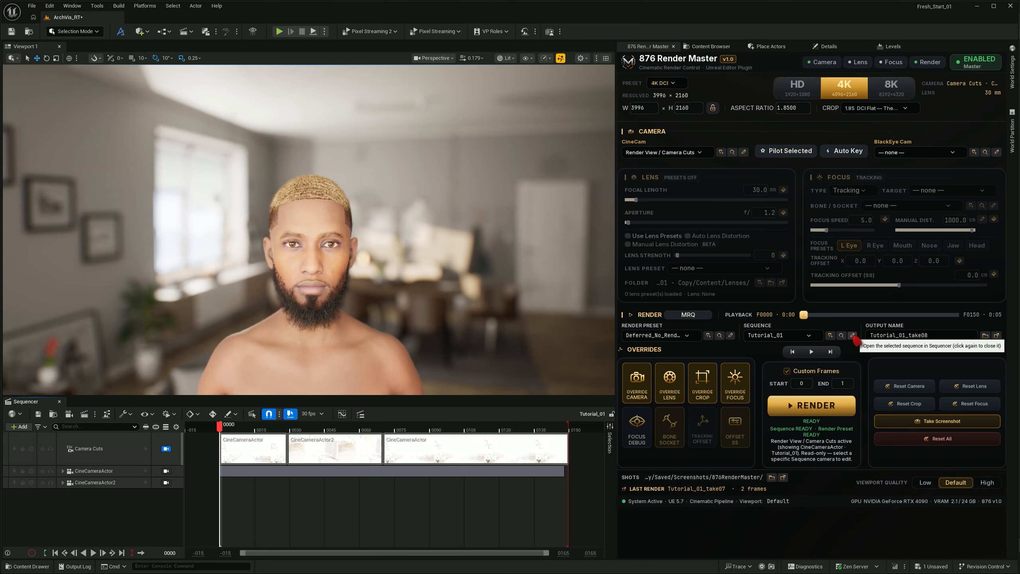
{"action": "left_click", "coordinate": [852, 336]}
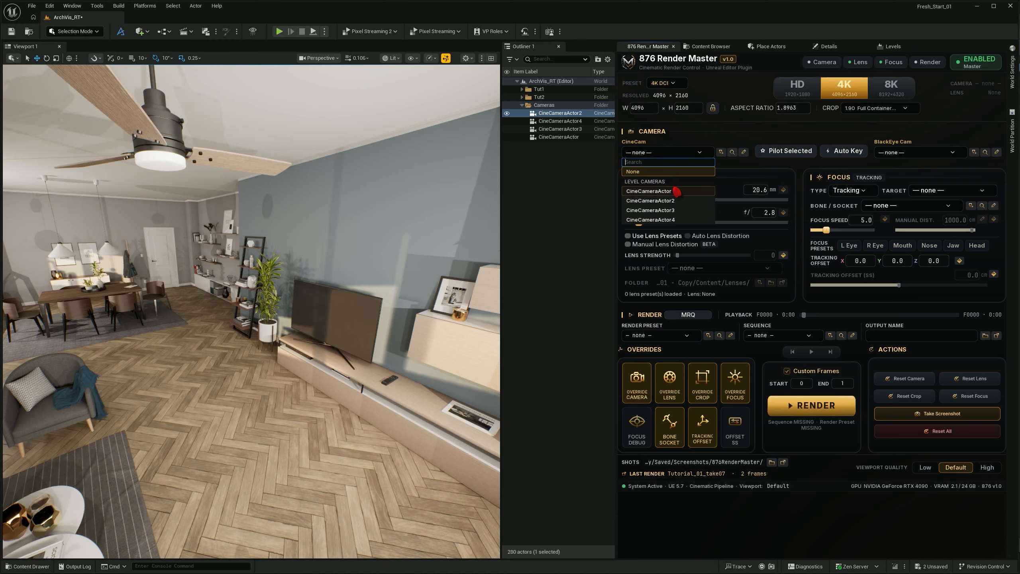
Step: Preview the level through CineCameraActor, CineCameraActor2 and CineCameraActor4, and reset the CineCam to None
{"action": "left_click", "coordinate": [677, 196]}
{"action": "left_click", "coordinate": [688, 155]}
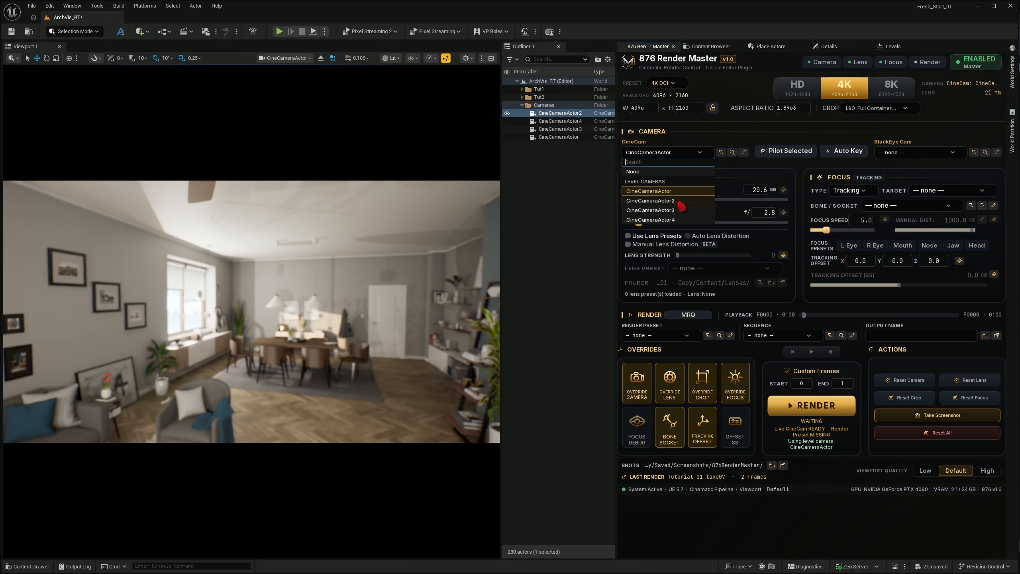
{"action": "left_click", "coordinate": [681, 201]}
{"action": "left_click", "coordinate": [683, 153]}
{"action": "left_click", "coordinate": [679, 220]}
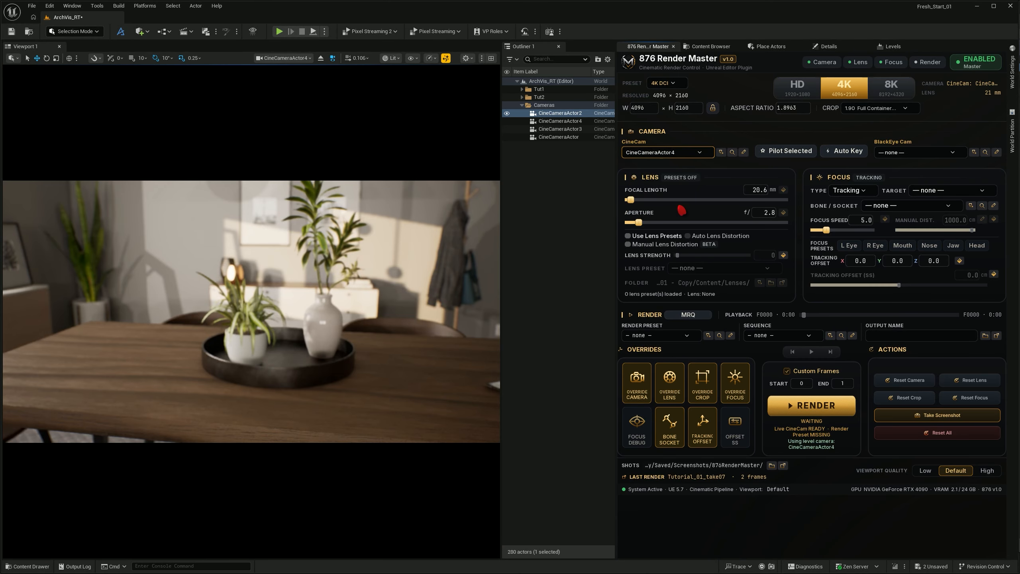
{"action": "left_click", "coordinate": [694, 156]}
{"action": "left_click", "coordinate": [691, 179]}
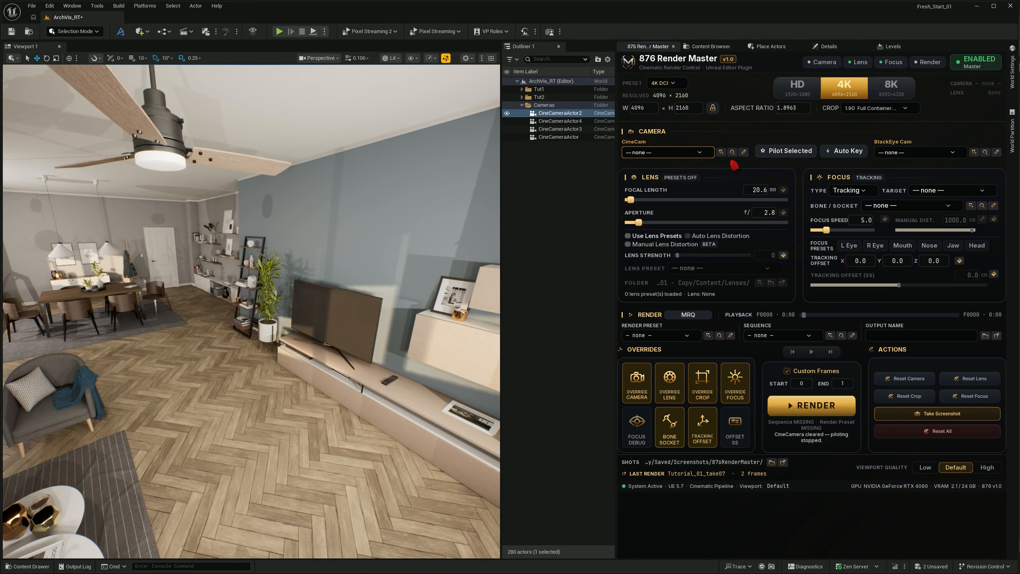
{"action": "left_click", "coordinate": [700, 155]}
{"action": "left_click", "coordinate": [699, 155]}
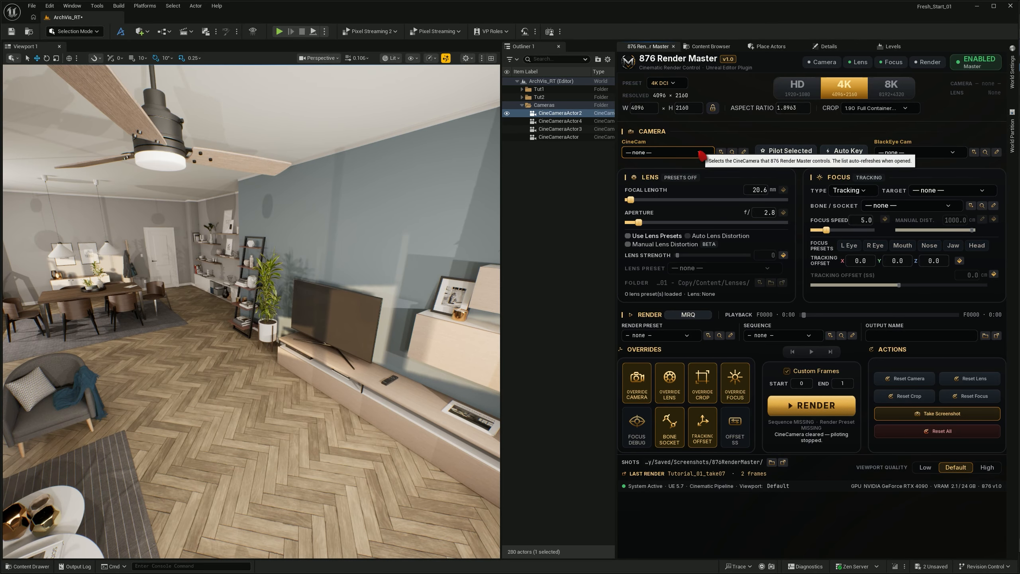
Step: Assign CineCameraActor2 from the Outliner selection as the controlled CineCam, and clear the assignment back to None
{"action": "left_click", "coordinate": [580, 157]}
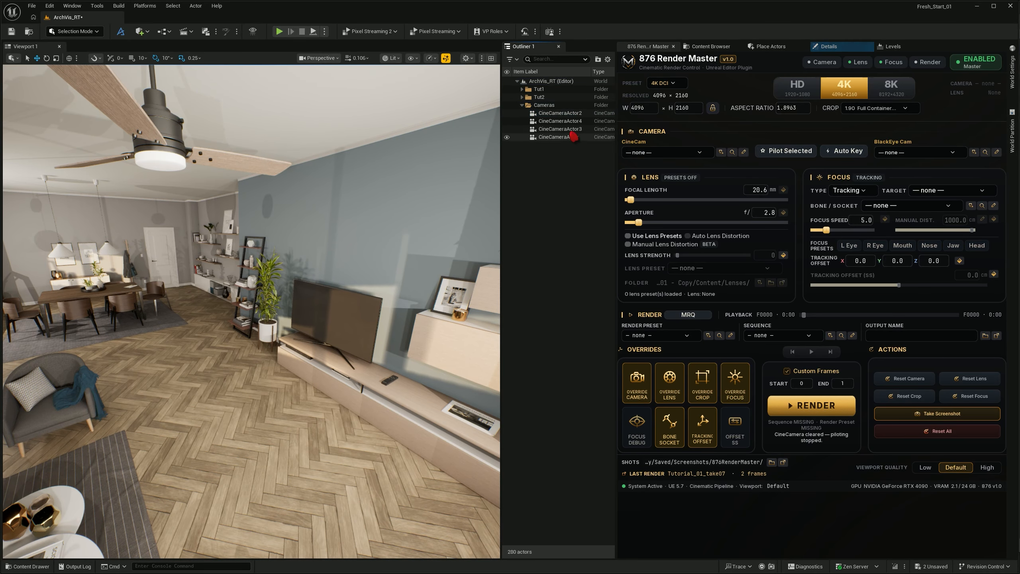
{"action": "left_click", "coordinate": [561, 113]}
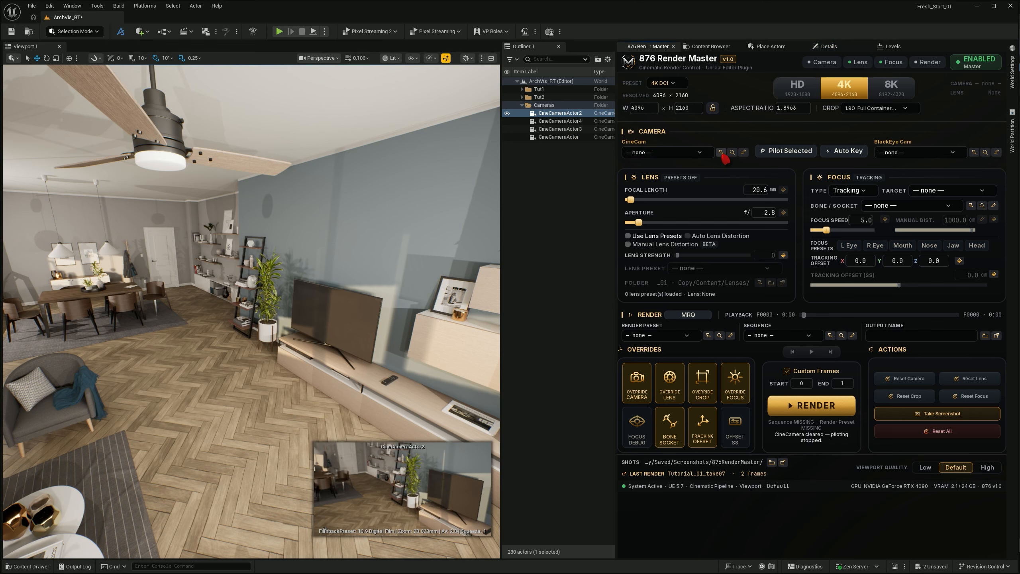
{"action": "left_click", "coordinate": [721, 152]}
{"action": "left_click", "coordinate": [698, 155]}
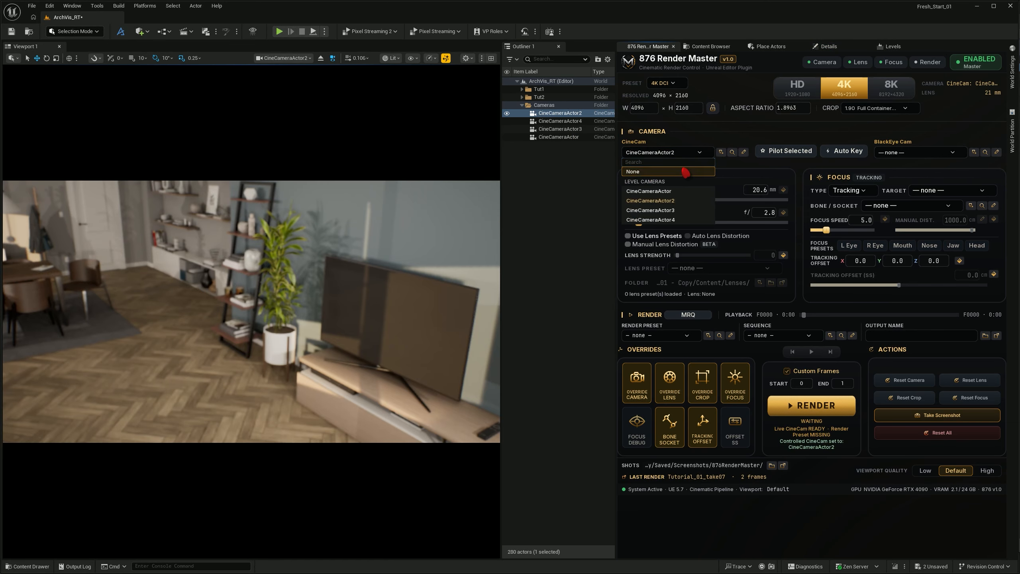
{"action": "left_click", "coordinate": [685, 172]}
{"action": "left_click", "coordinate": [699, 153]}
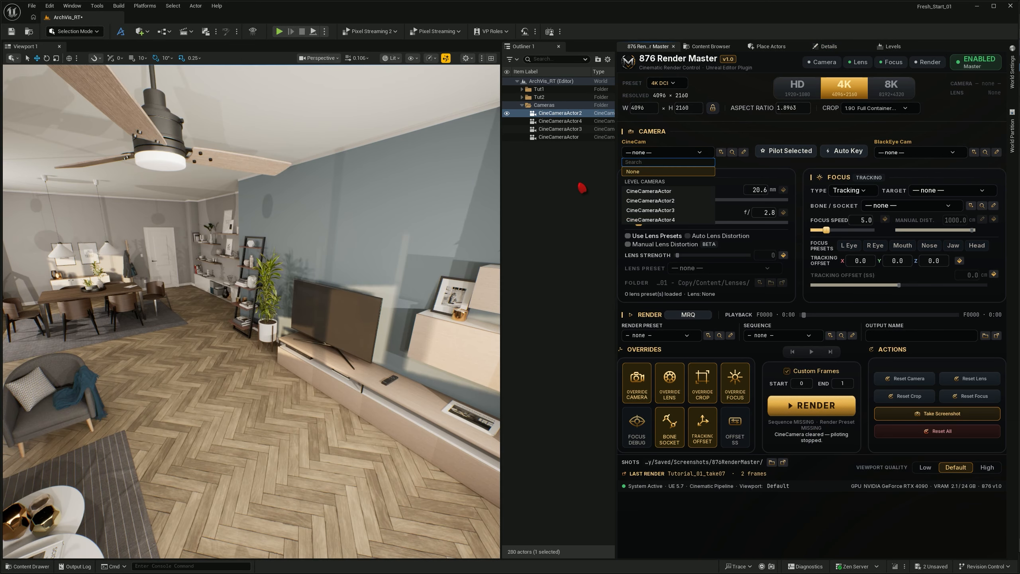
{"action": "left_click", "coordinate": [675, 172]}
Step: Set the controlled CineCam to CineCameraActor and select that camera actor in the level
{"action": "left_click", "coordinate": [669, 153]}
{"action": "left_click", "coordinate": [684, 191]}
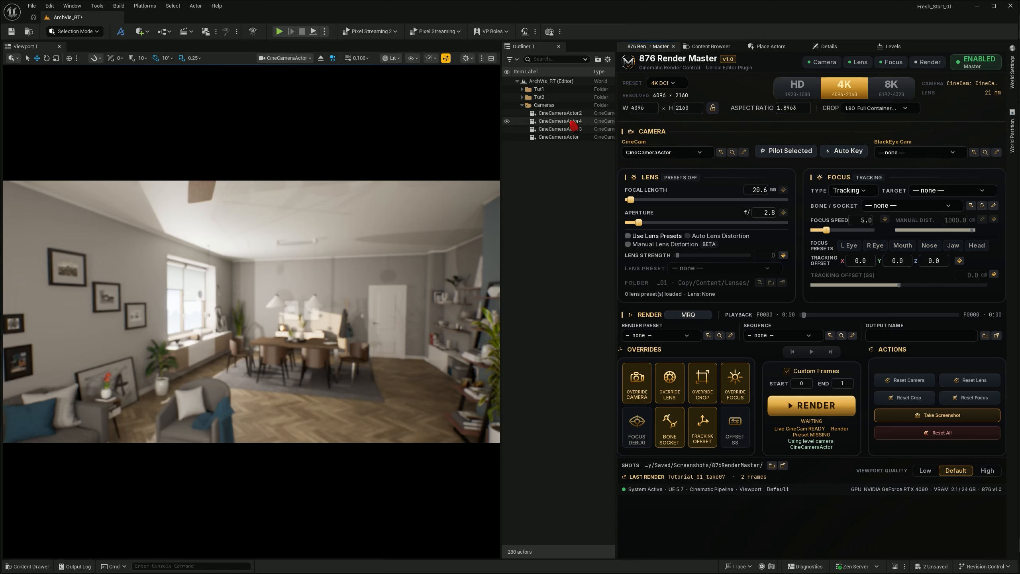
{"action": "left_click", "coordinate": [732, 152]}
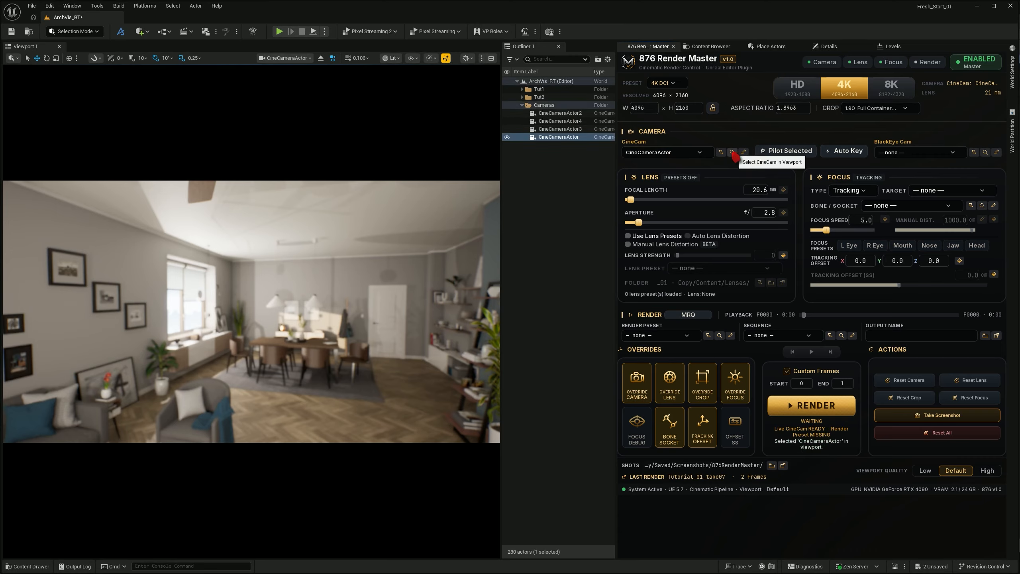
Step: Clear the CineCam to None, deselect the camera, and assign CineCameraActor as CineCam by picking it from the scene
{"action": "left_click", "coordinate": [699, 152]}
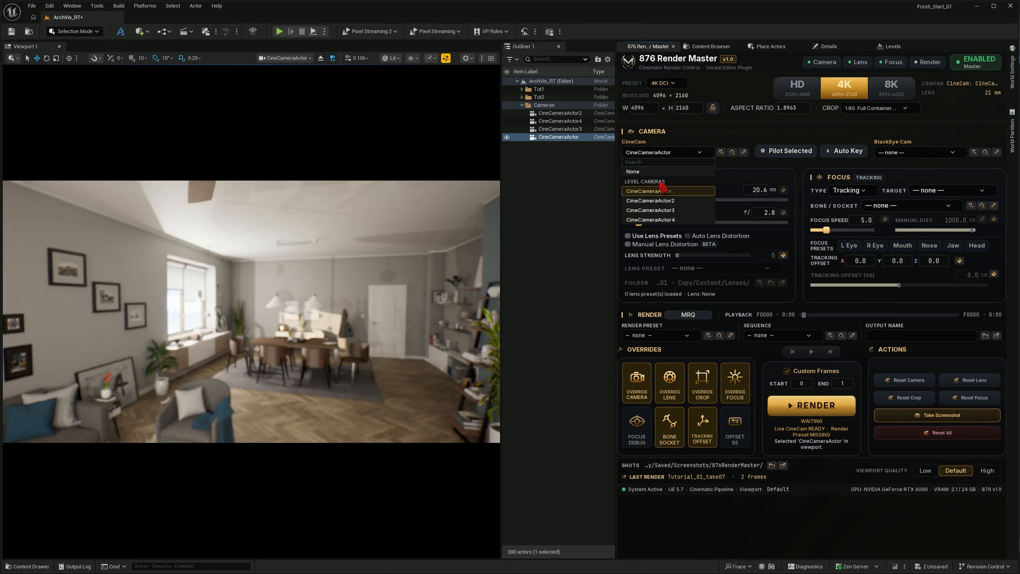
{"action": "left_click", "coordinate": [660, 172]}
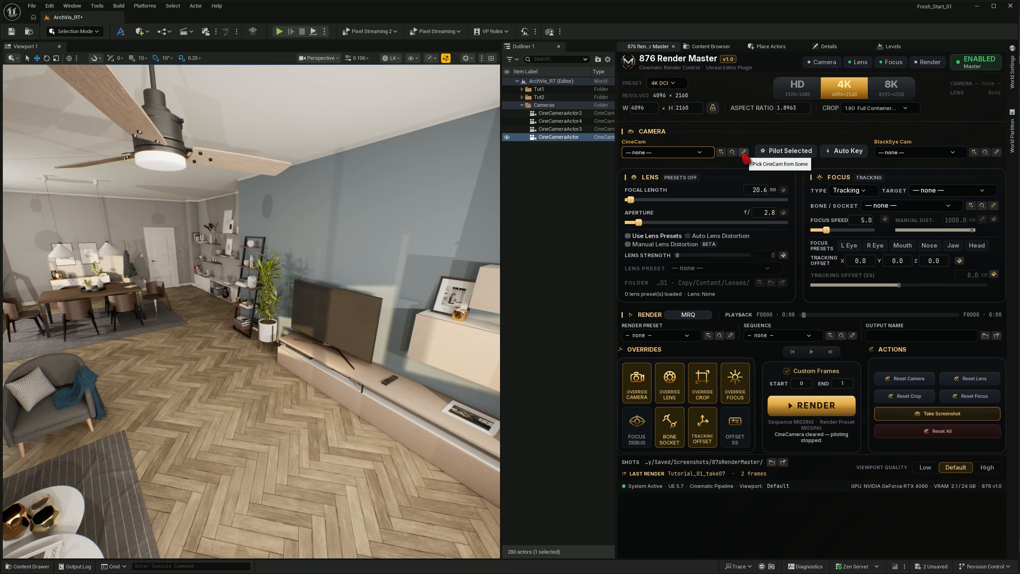
{"action": "left_click", "coordinate": [610, 173]}
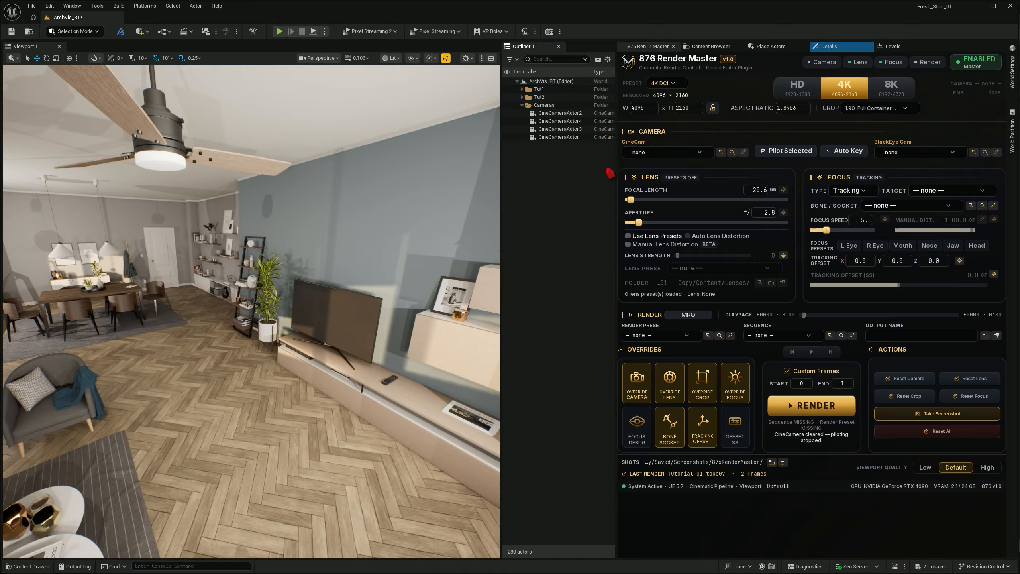
{"action": "left_click", "coordinate": [743, 152]}
{"action": "left_click", "coordinate": [568, 137]}
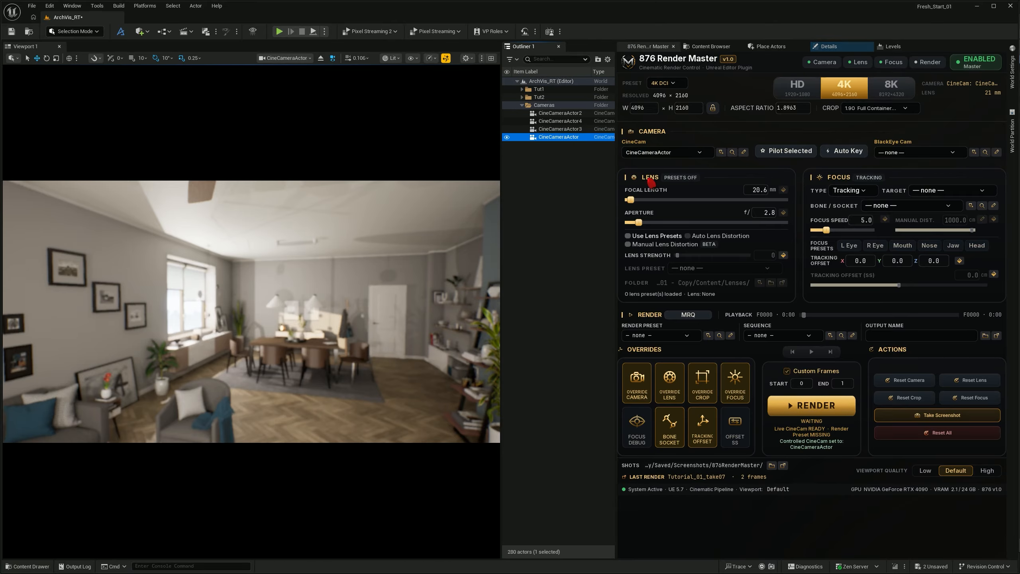
Step: Reset the CineCam to None and load Tutorial_01 as the render sequence
{"action": "left_click", "coordinate": [673, 156]}
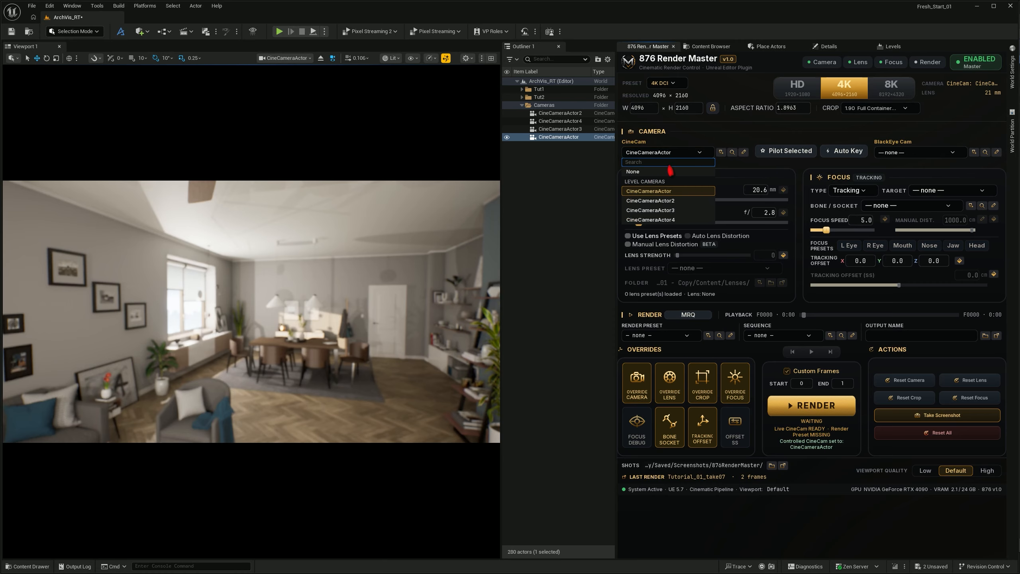
{"action": "left_click", "coordinate": [666, 172]}
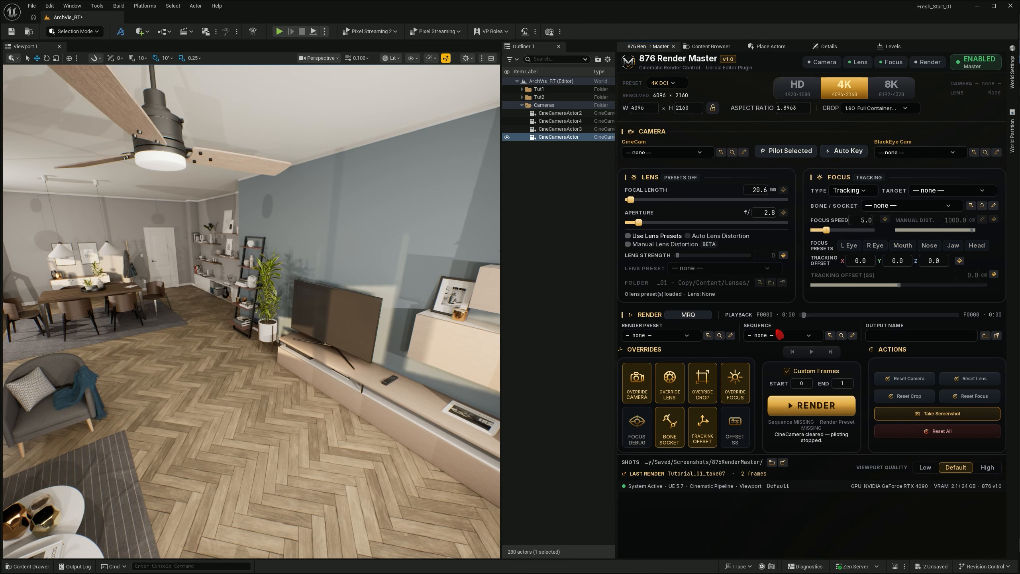
{"action": "left_click", "coordinate": [779, 333]}
{"action": "left_click", "coordinate": [794, 519]}
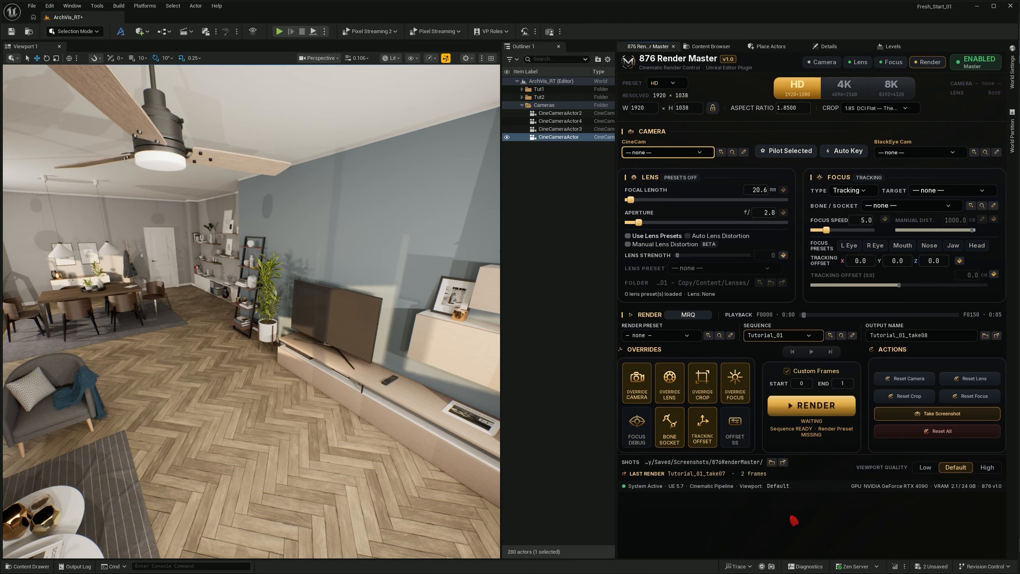
Step: Preview Tutorial_01 through Render View / Camera Cuts and its sequence cameras CineCameraActor, CineCameraActor2 and CineCameraActor4
{"action": "left_click", "coordinate": [699, 153]}
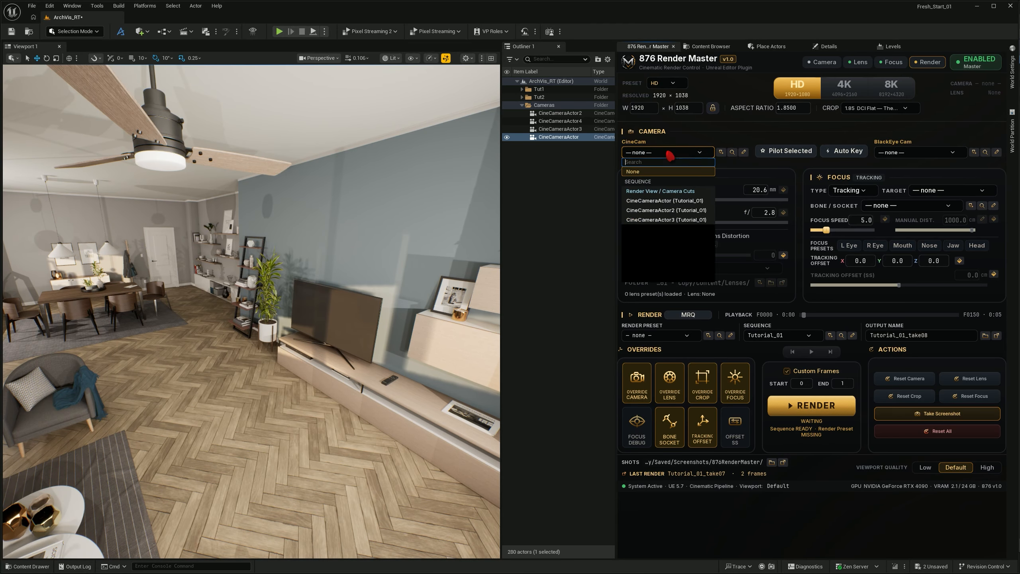
{"action": "left_click", "coordinate": [698, 191]}
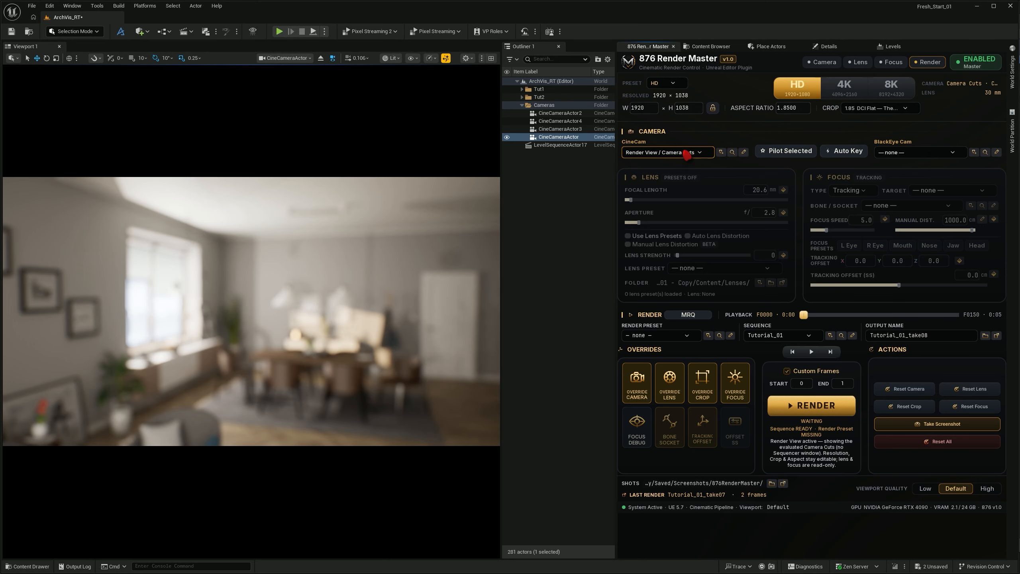
{"action": "left_click", "coordinate": [686, 153]}
{"action": "left_click", "coordinate": [679, 201]}
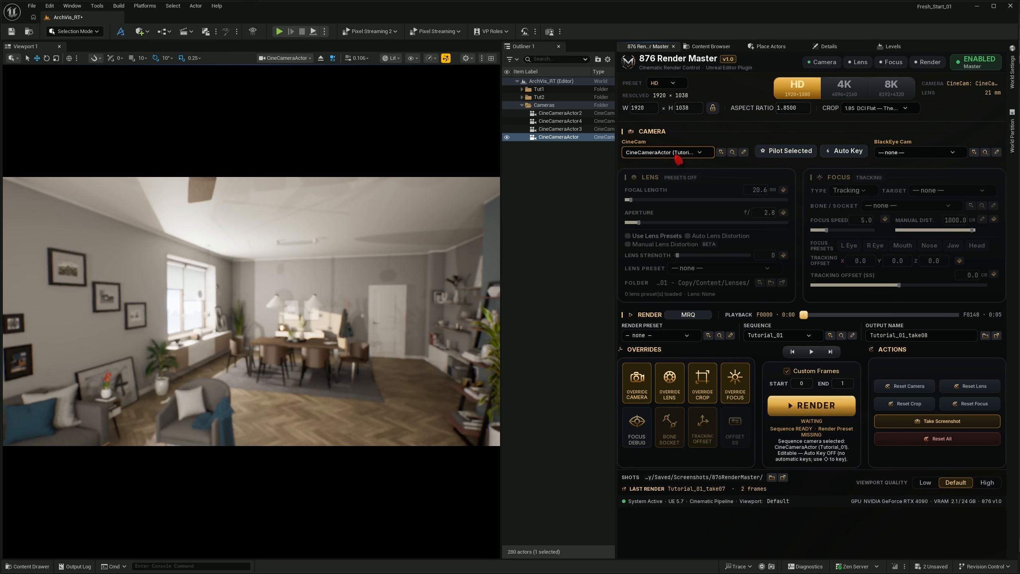
{"action": "left_click", "coordinate": [681, 153]}
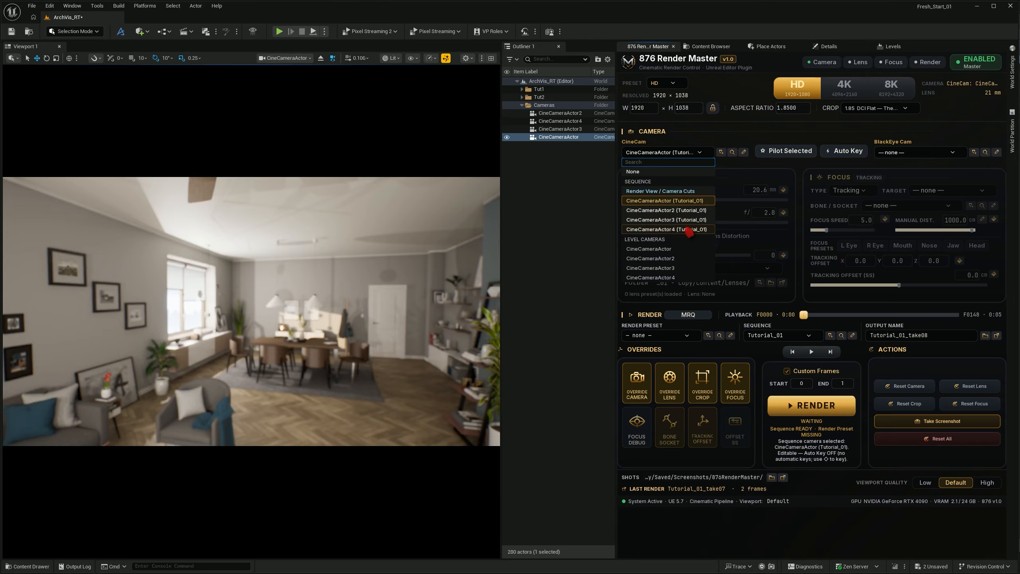
{"action": "left_click", "coordinate": [687, 210]}
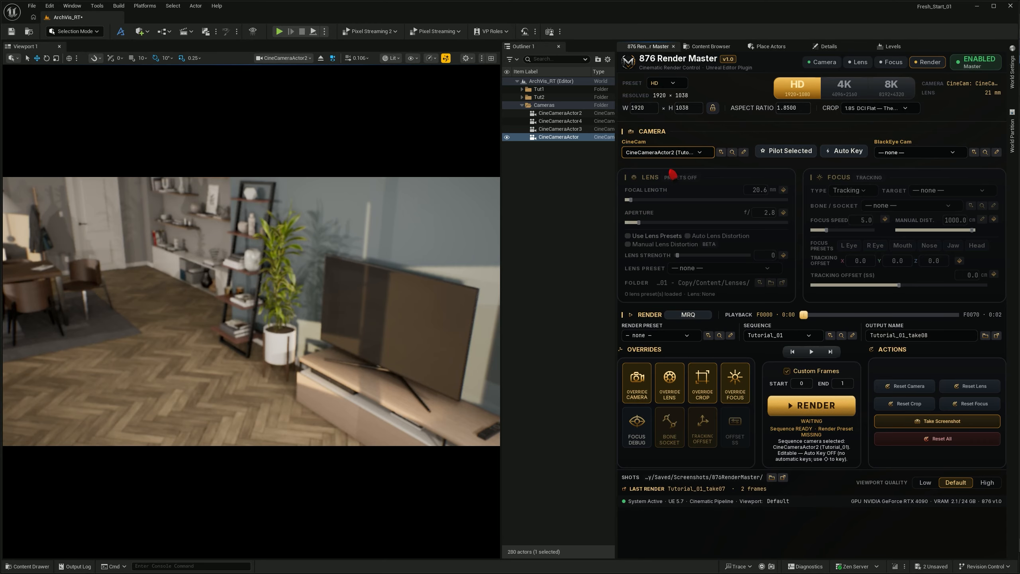
{"action": "left_click", "coordinate": [679, 156]}
{"action": "left_click", "coordinate": [671, 230]}
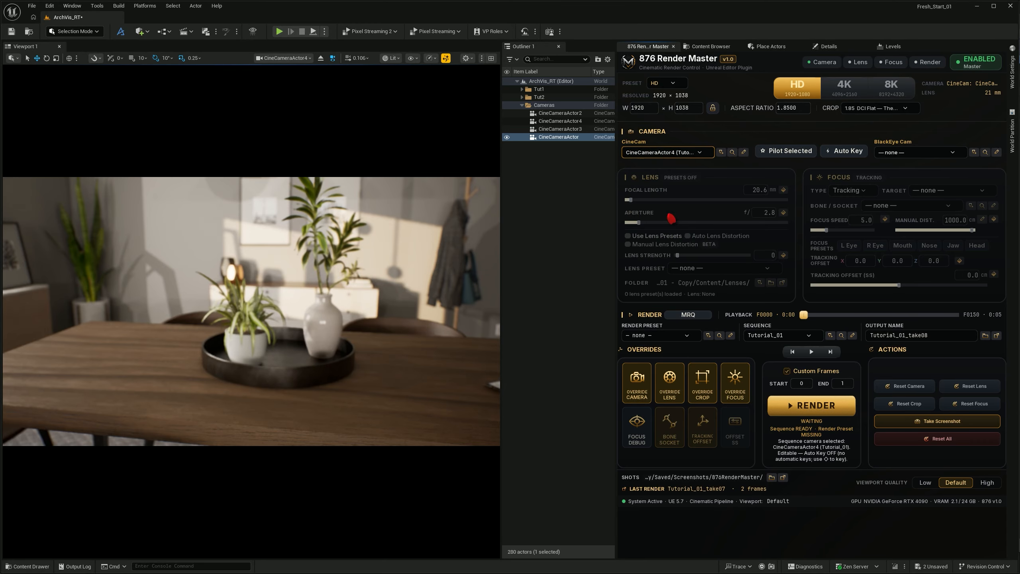
Step: Clear the sequence to None and preview the level cameras CineCameraActor, CineCameraActor2 and CineCameraActor3
{"action": "left_click", "coordinate": [662, 152]}
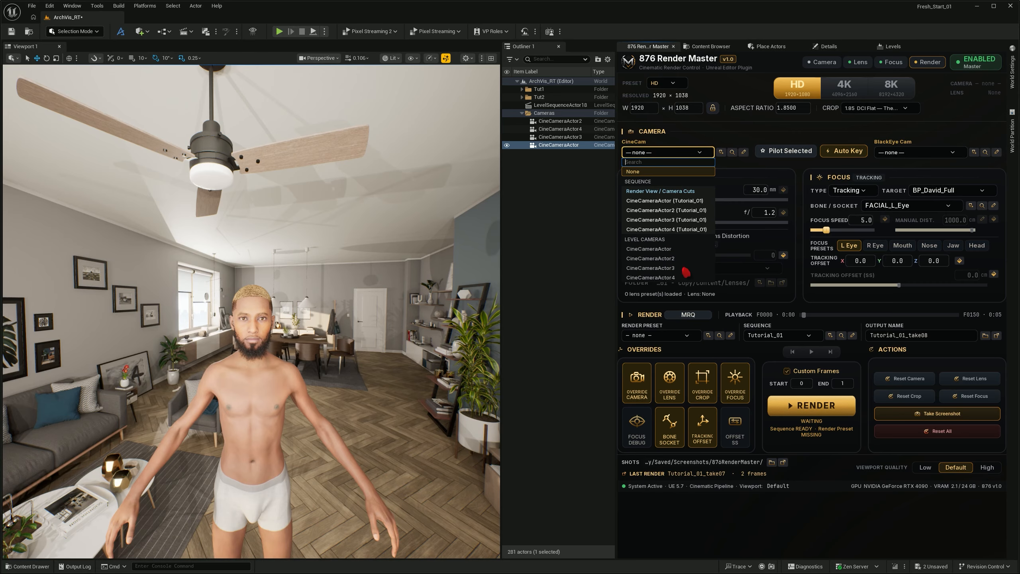
{"action": "left_click", "coordinate": [770, 363]}
{"action": "left_click", "coordinate": [782, 335]}
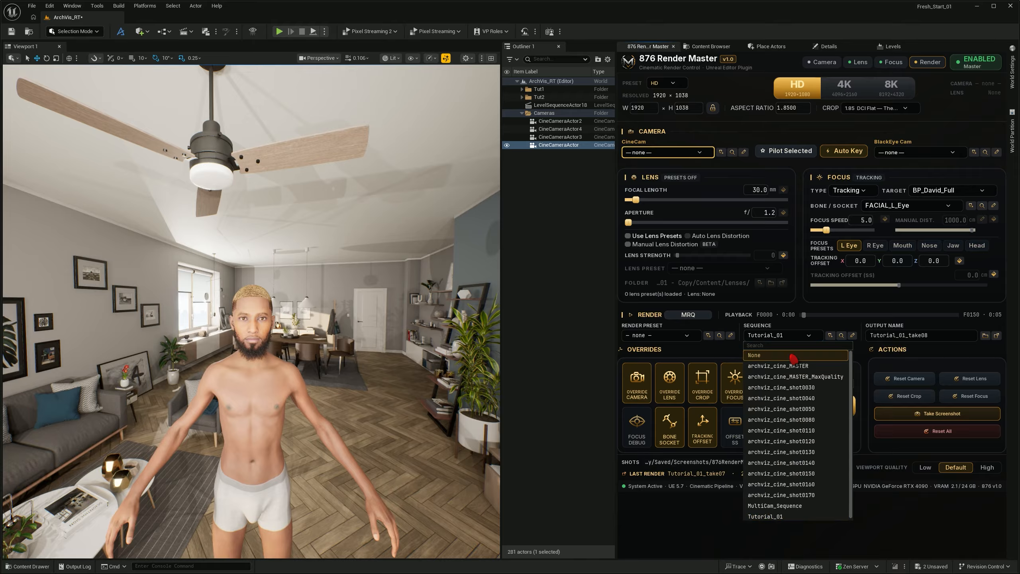
{"action": "left_click", "coordinate": [787, 353]}
{"action": "left_click", "coordinate": [687, 153]}
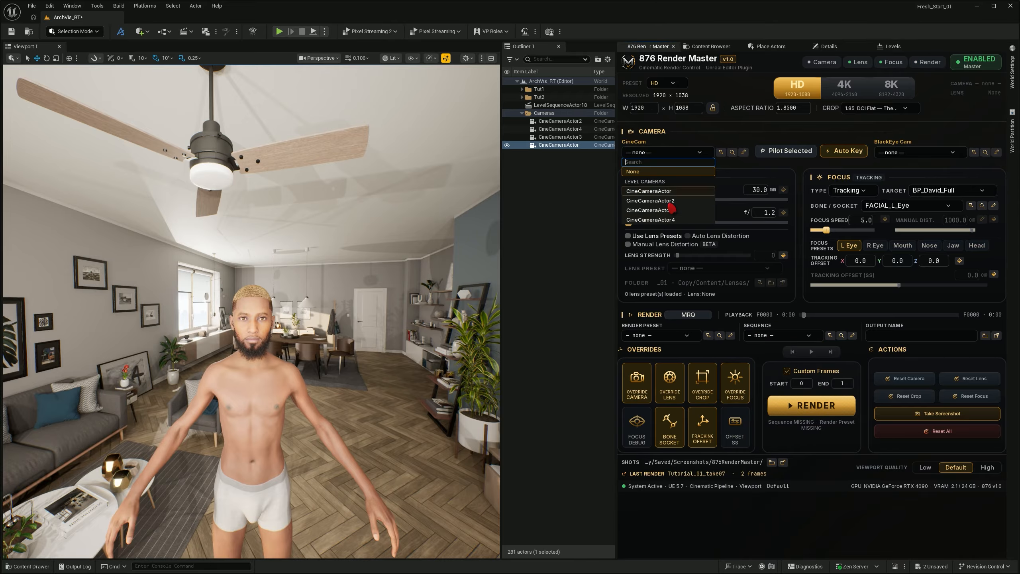
{"action": "left_click", "coordinate": [653, 192]}
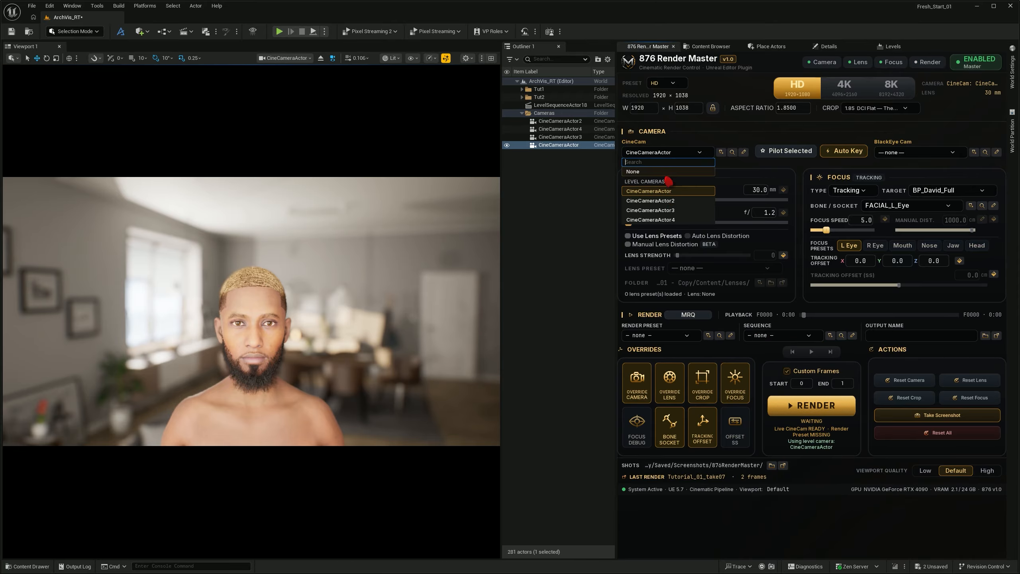
{"action": "left_click", "coordinate": [670, 201]}
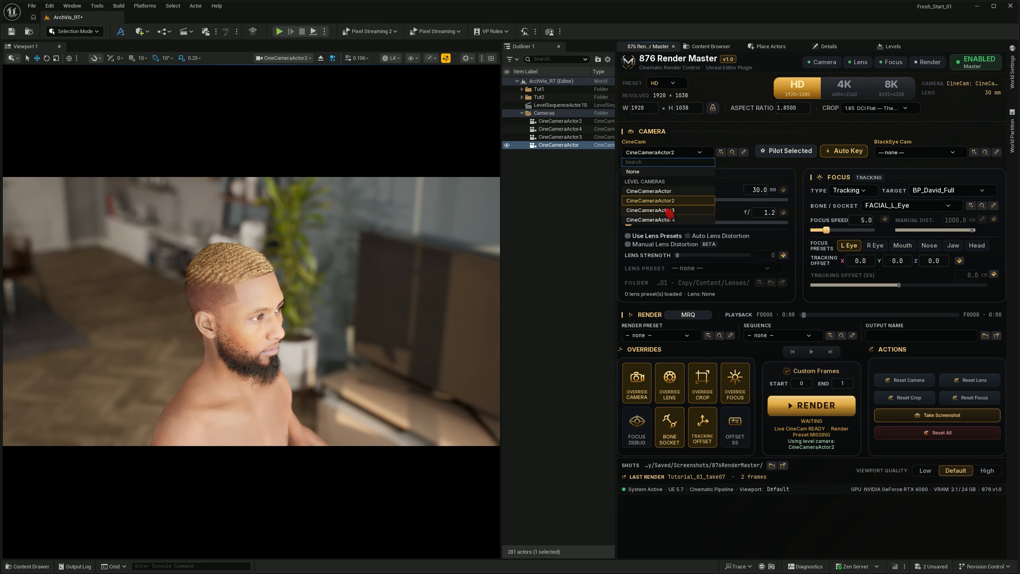
{"action": "left_click", "coordinate": [670, 211]}
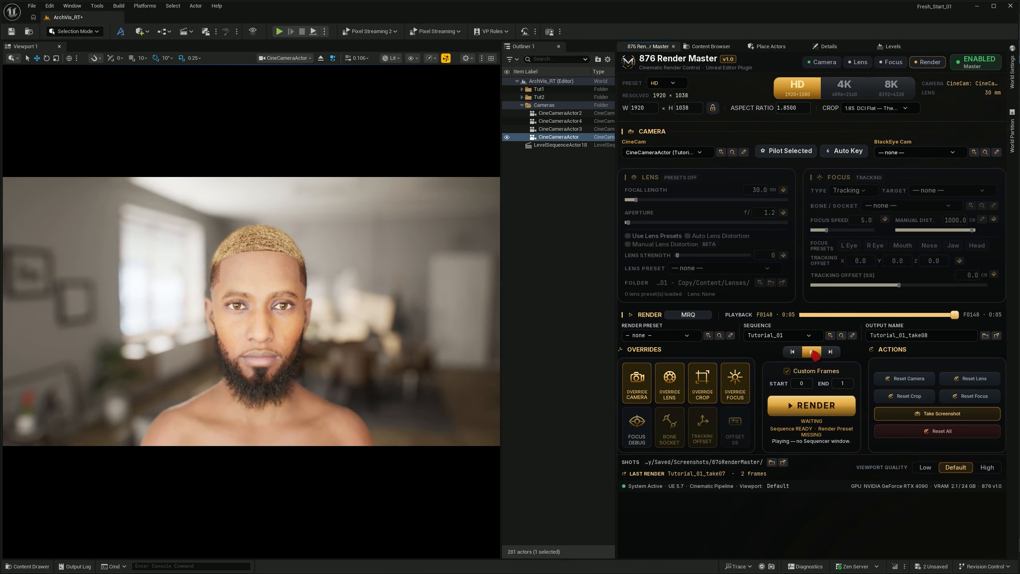
Step: Return the Tutorial_01 playback to its first frame and reset the CineCam to None
{"action": "left_click", "coordinate": [792, 351]}
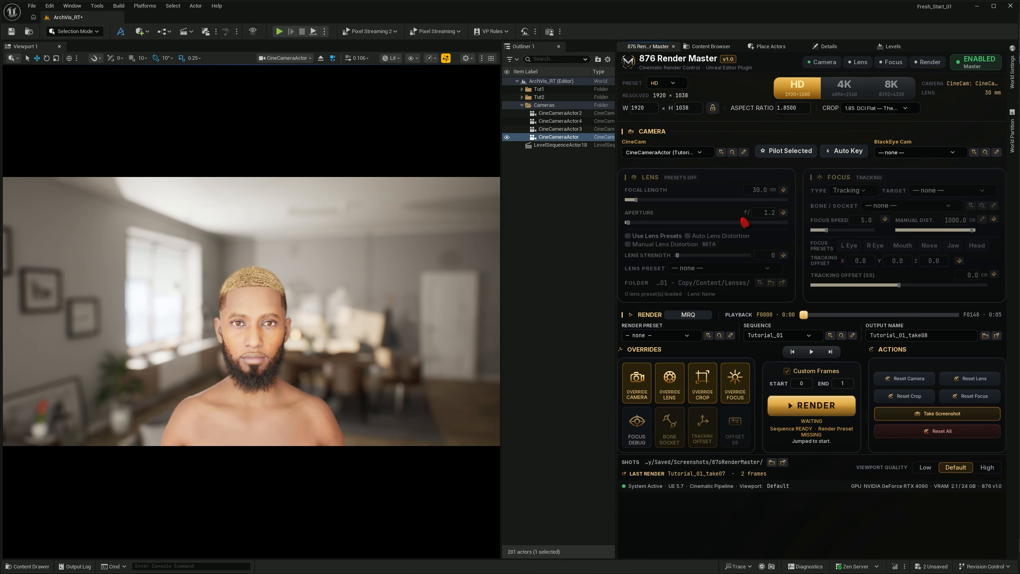
{"action": "left_click", "coordinate": [699, 153]}
{"action": "left_click", "coordinate": [681, 173]}
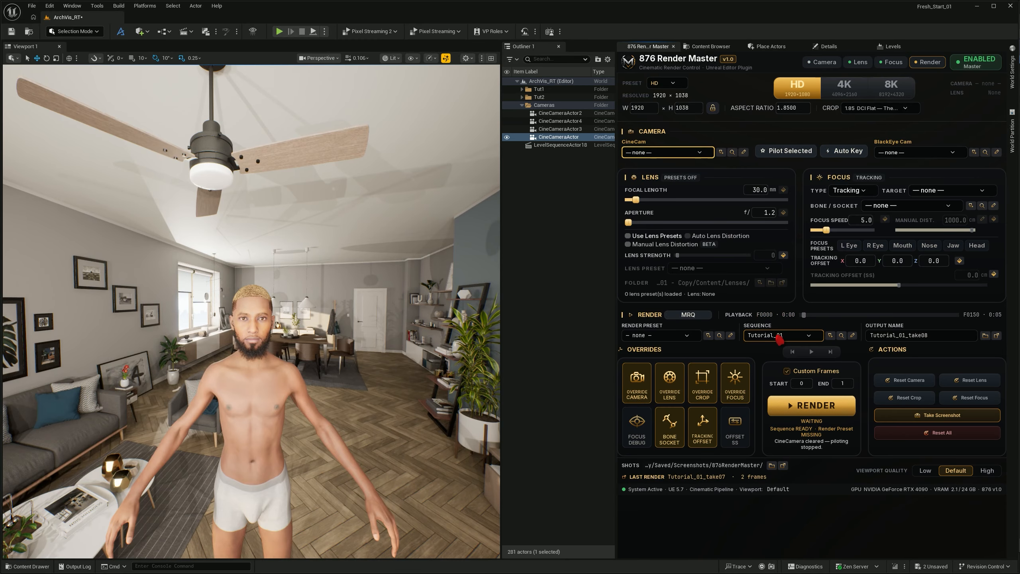
Step: With Auto Key on, set CineCameraActor4's aperture to f/1.2 and key its focal length at 17.8 mm on frame 94
{"action": "left_click", "coordinate": [859, 158]}
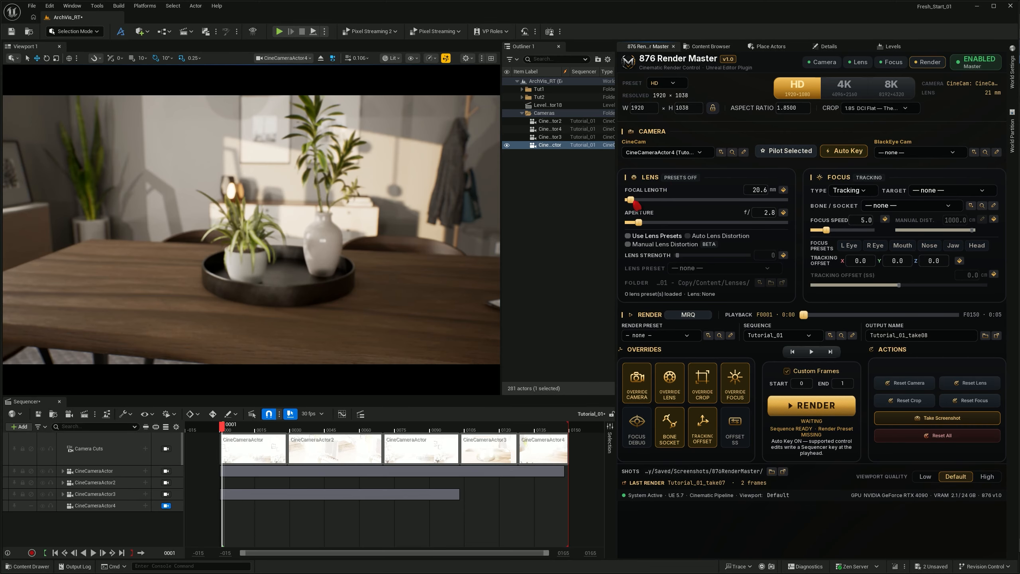
{"action": "left_click_drag", "start_coordinate": [639, 224], "coordinate": [655, 205]}
{"action": "left_click_drag", "start_coordinate": [227, 426], "coordinate": [440, 403]}
{"action": "left_click_drag", "start_coordinate": [654, 200], "coordinate": [630, 202]}
Step: Search the focus targets for "vas", set the tracking target to Vase2, and scrub the sequence back towards its start
{"action": "left_click", "coordinate": [964, 191]}
{"action": "left_click", "coordinate": [964, 200]}
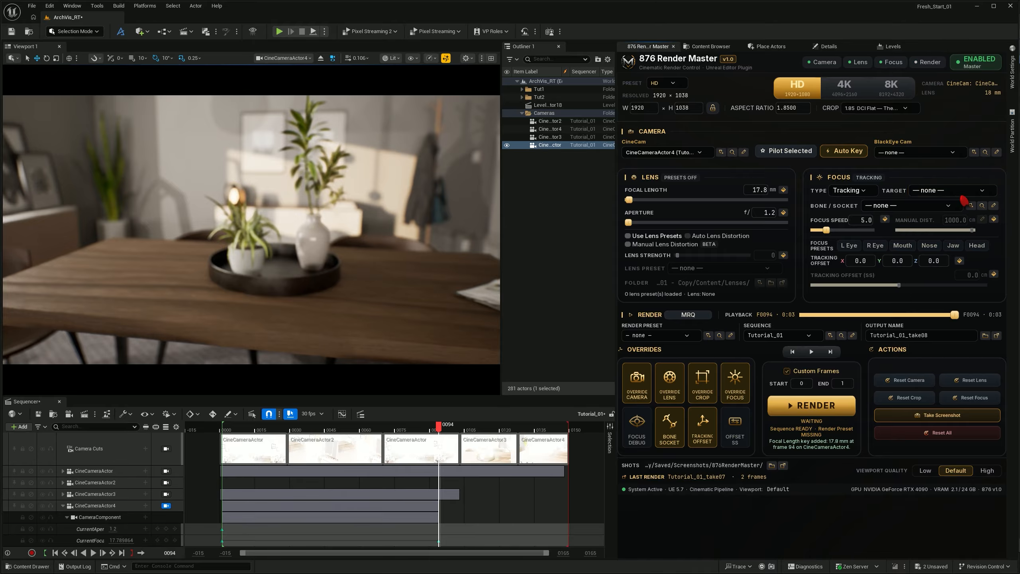
{"action": "left_click", "coordinate": [963, 197]}
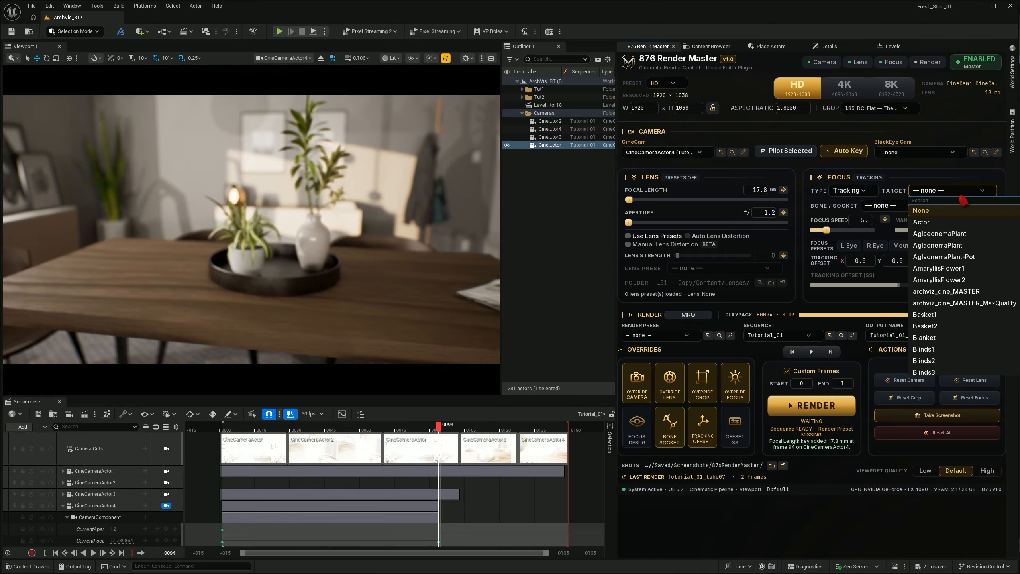
{"action": "type", "text": "vas"}
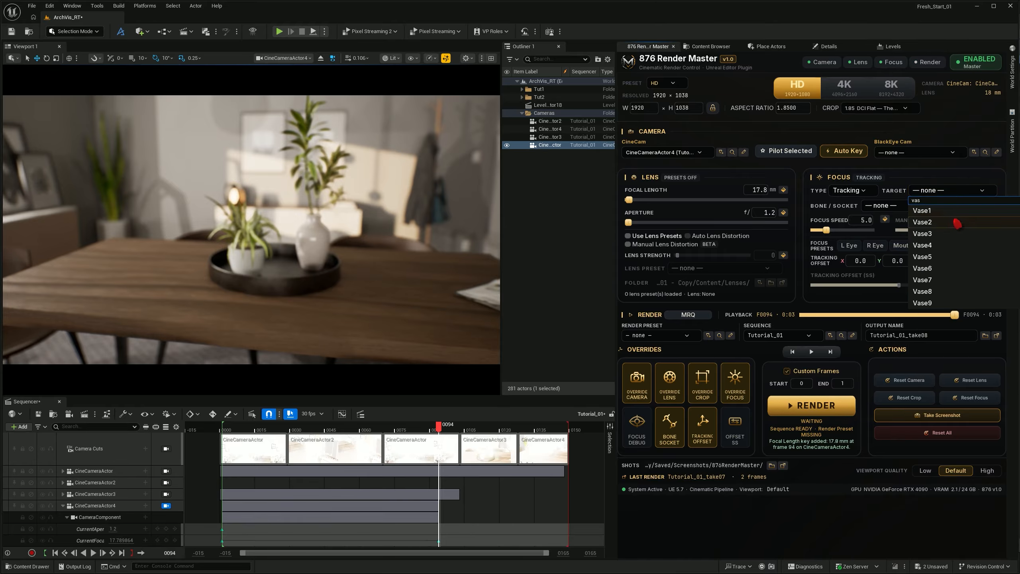
{"action": "left_click", "coordinate": [956, 222]}
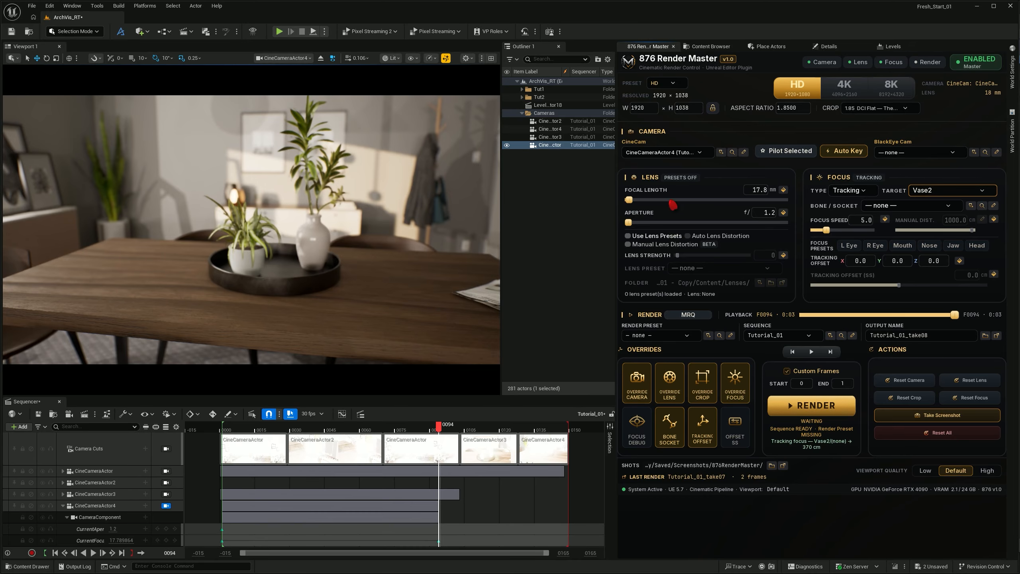
{"action": "left_click_drag", "start_coordinate": [440, 434], "coordinate": [229, 442]}
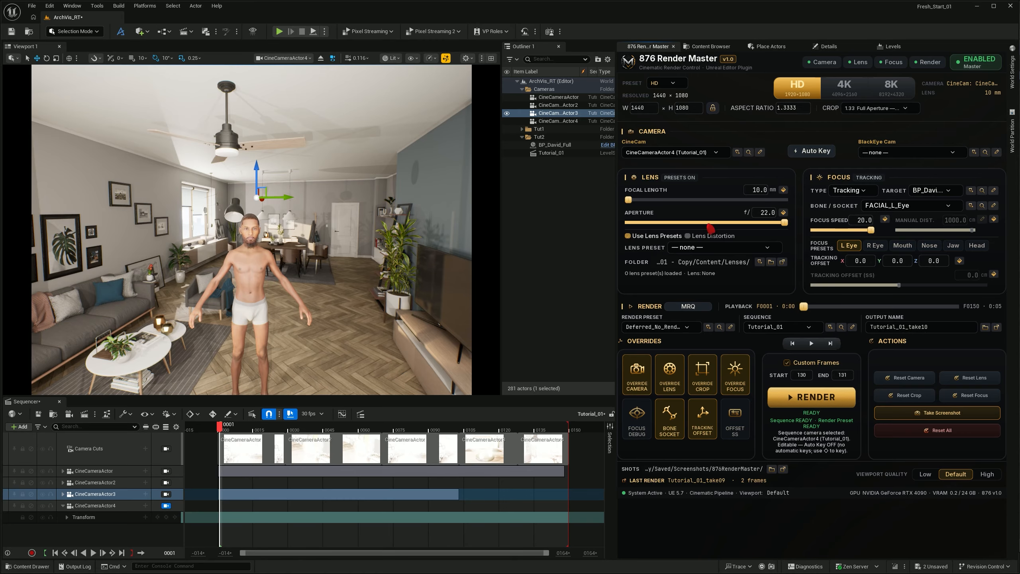
Step: Set CineCameraActor4's focal length to 27.7 mm and open its aperture to f/1.0
{"action": "left_click_drag", "start_coordinate": [627, 204], "coordinate": [635, 208]}
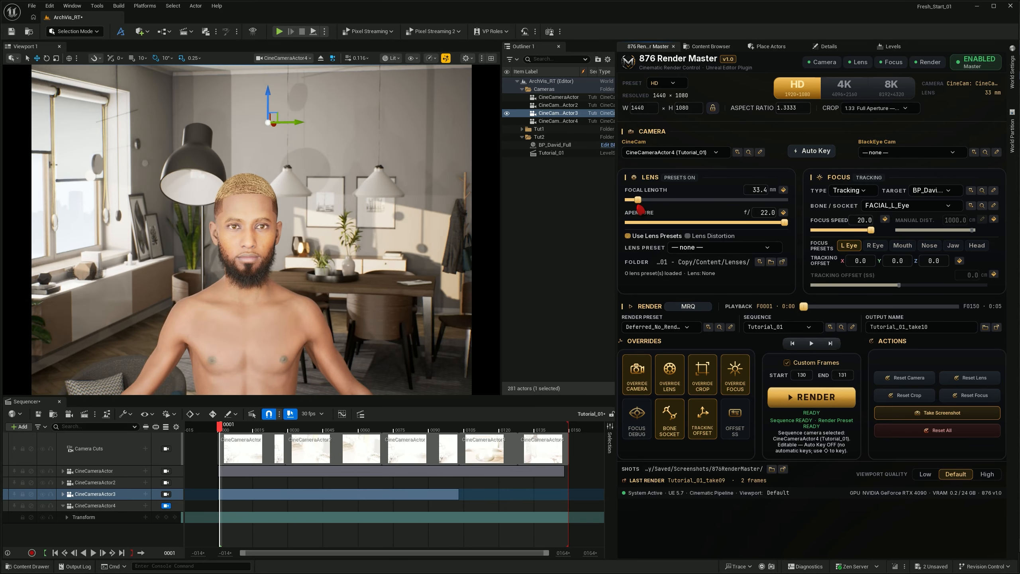
{"action": "left_click", "coordinate": [783, 228]}
{"action": "left_click_drag", "start_coordinate": [783, 228], "coordinate": [586, 226]}
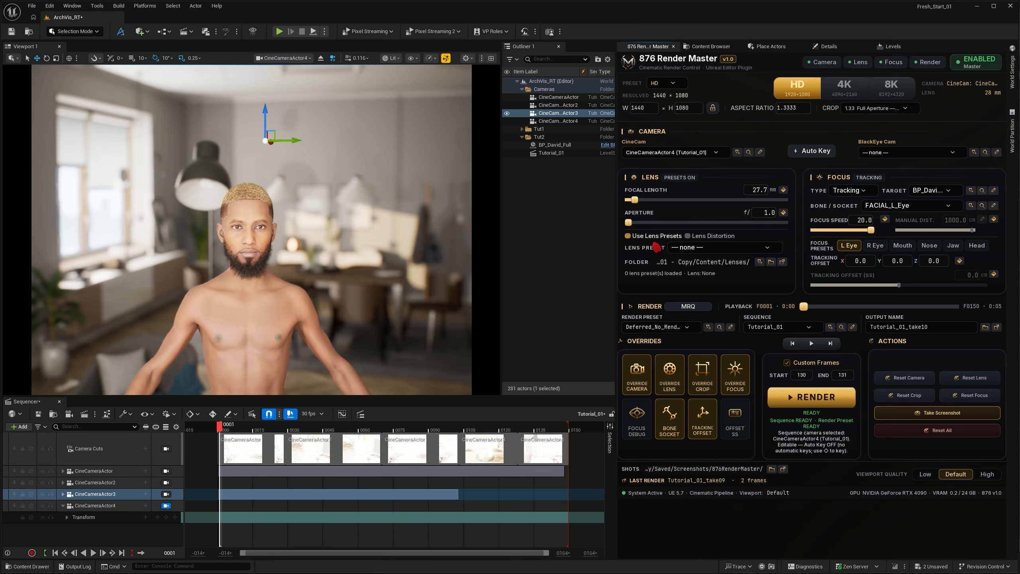
Step: Toggle Use Lens Presets off and back on, and look at the available lens preset options
{"action": "left_click", "coordinate": [627, 236]}
{"action": "left_click", "coordinate": [629, 237]}
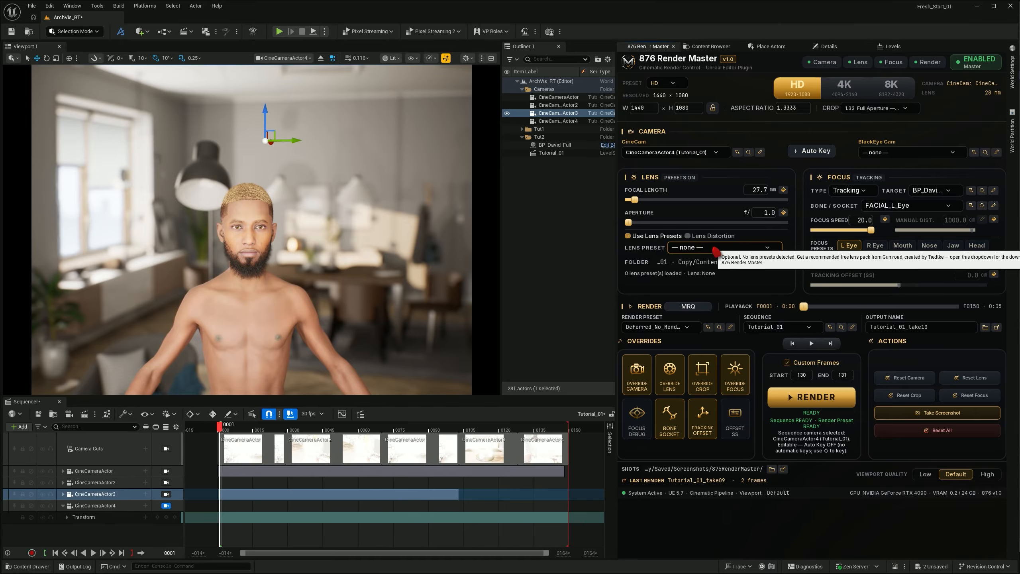
{"action": "left_click", "coordinate": [692, 250]}
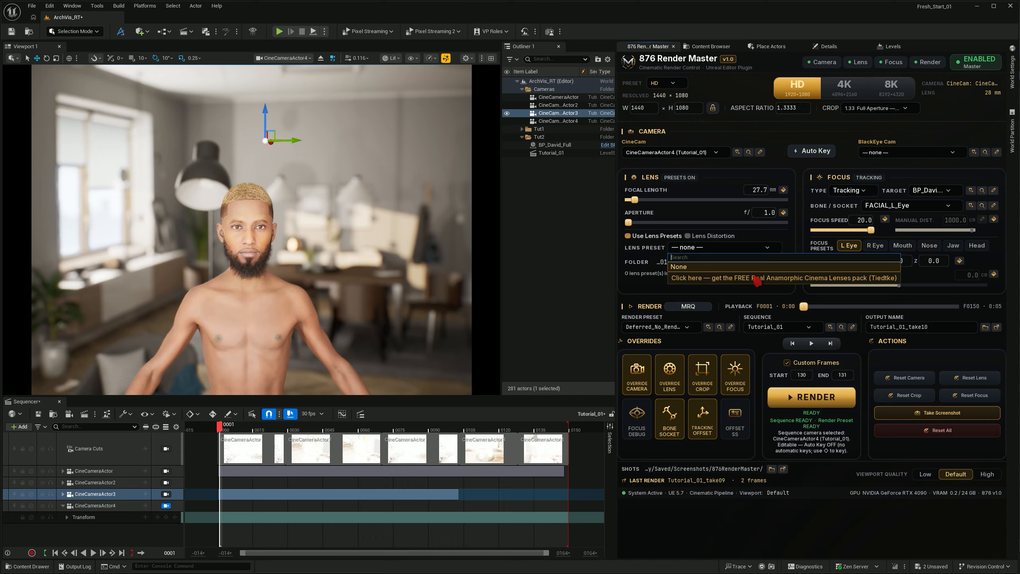
{"action": "left_click", "coordinate": [698, 250]}
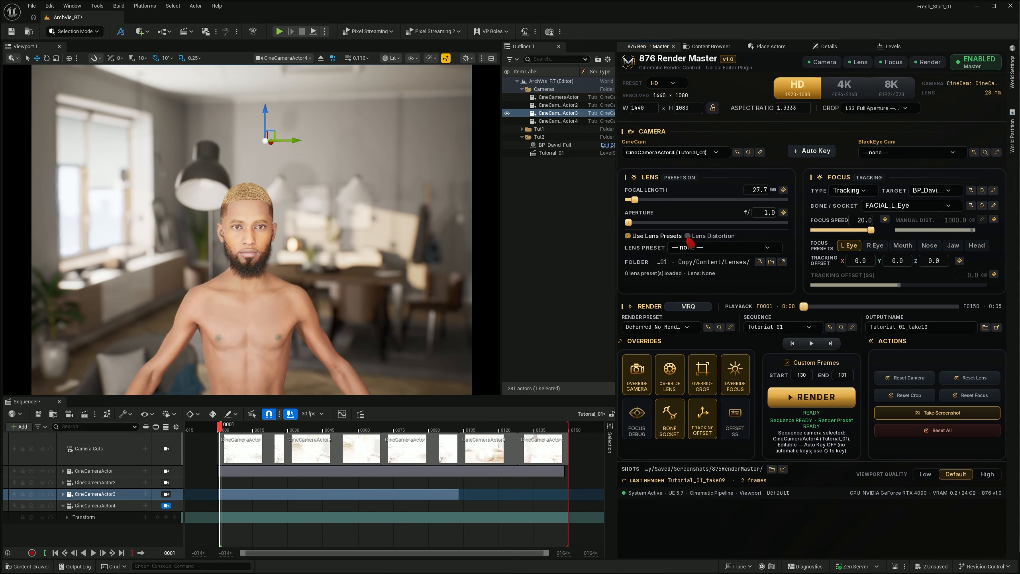
Step: Try out the Lens Distortion option and switch it off again
{"action": "left_click", "coordinate": [688, 237]}
{"action": "left_click", "coordinate": [688, 236]}
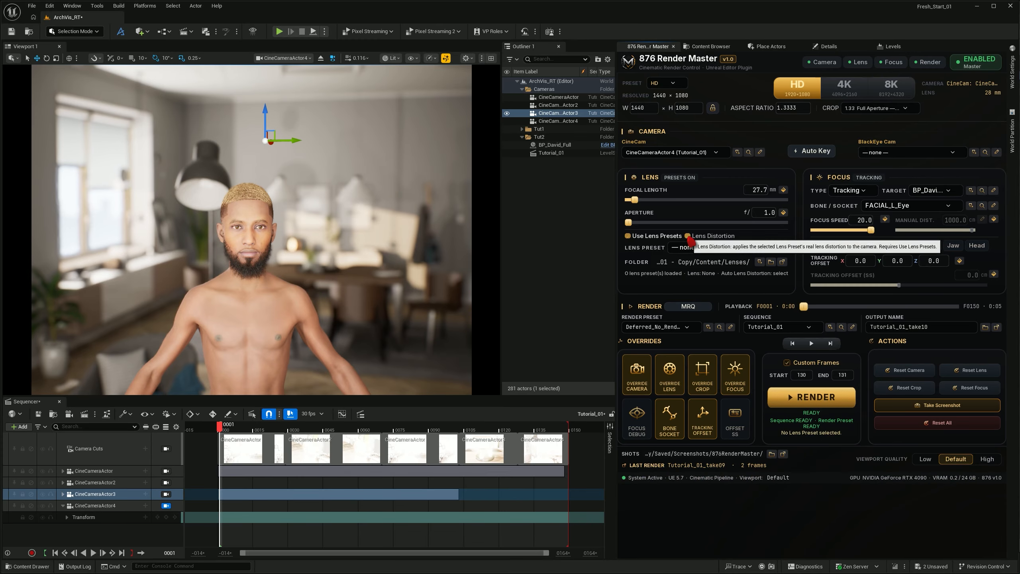
{"action": "left_click", "coordinate": [687, 236]}
Step: Open the download page of the free Real Anamorphic Cinema Lenses pack from the lens preset options
{"action": "left_click", "coordinate": [699, 248]}
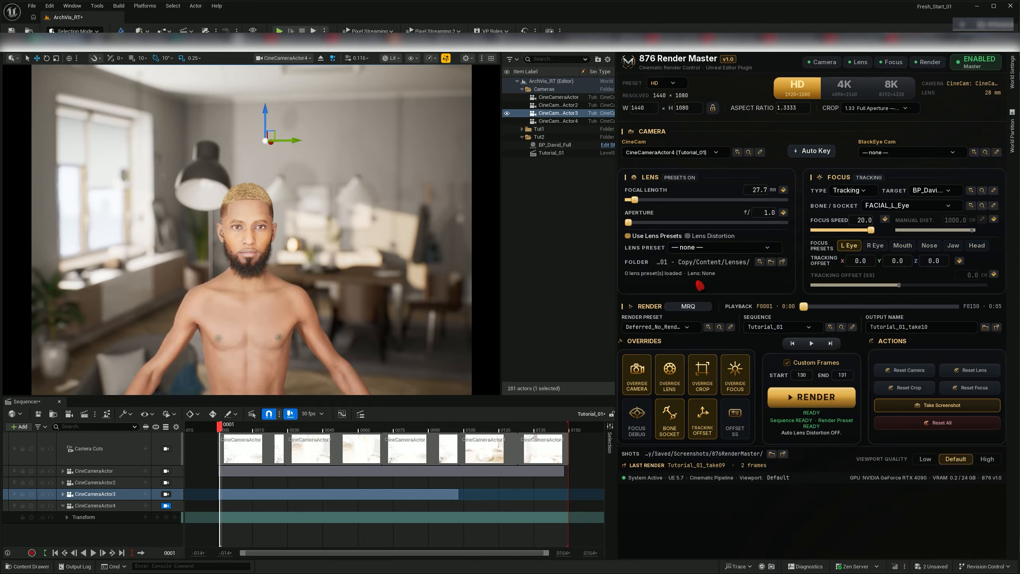
{"action": "left_click", "coordinate": [682, 278]}
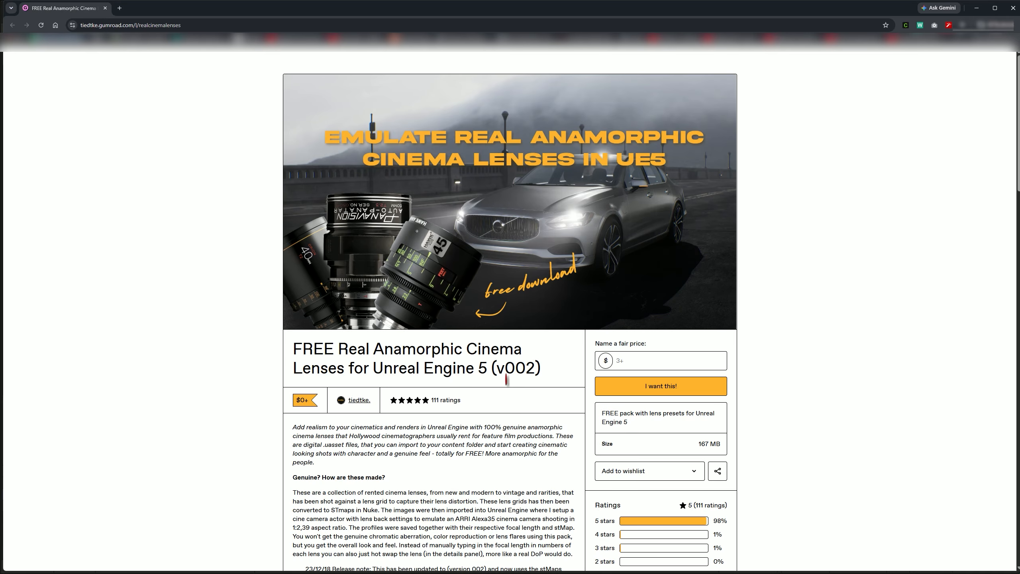
Step: Look through the download page's description of the Real Anamorphic Cinema Lenses pack
{"action": "scroll", "coordinate": [503, 379], "scroll_direction": "down", "scroll_amount": 5}
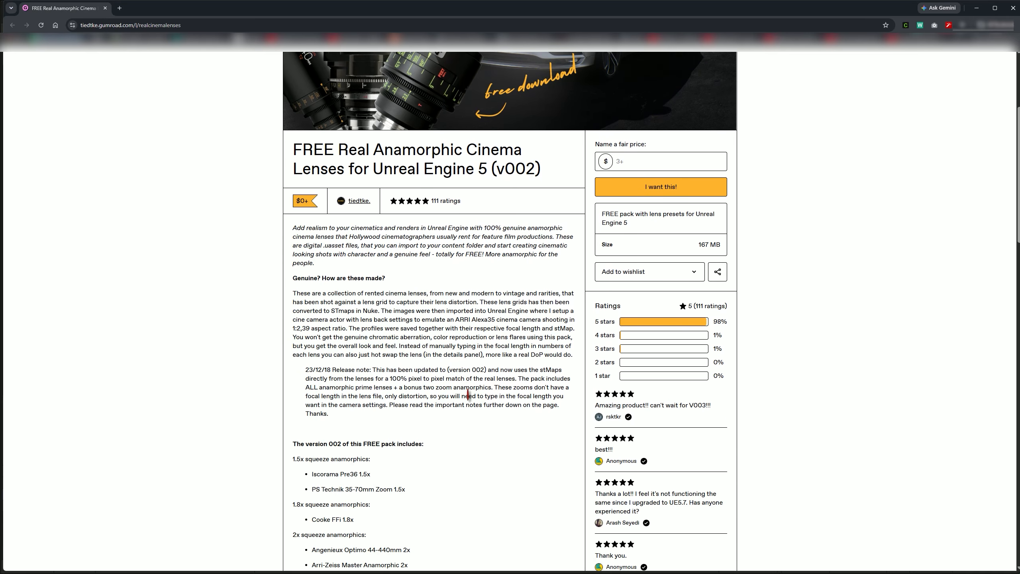
{"action": "scroll", "coordinate": [468, 394], "scroll_direction": "up", "scroll_amount": 4}
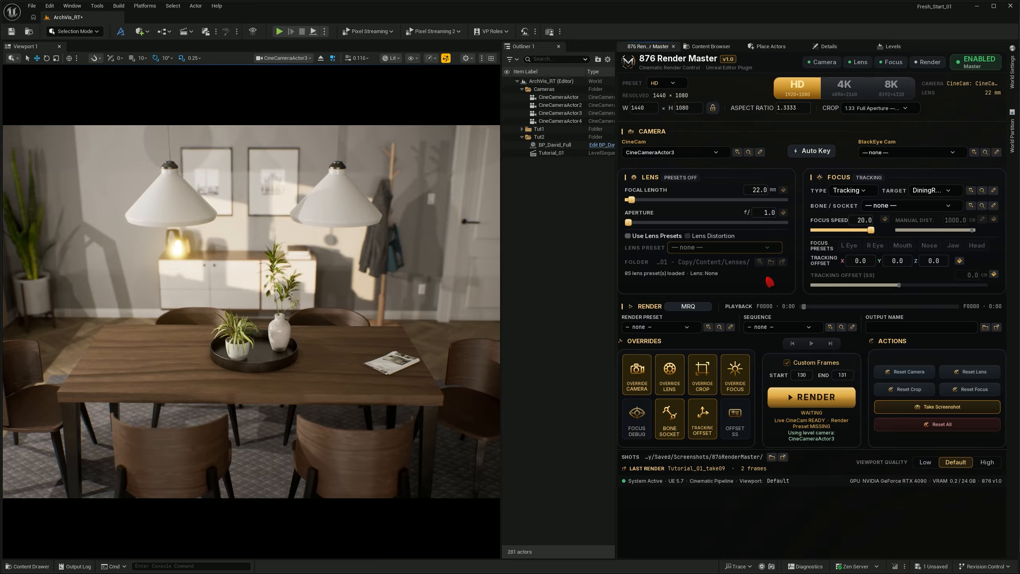
Step: Turn on Use Lens Presets for CineCameraActor3, browse the preset list and apply the Atlas_Orion_2x_50mm lens
{"action": "left_click", "coordinate": [628, 236]}
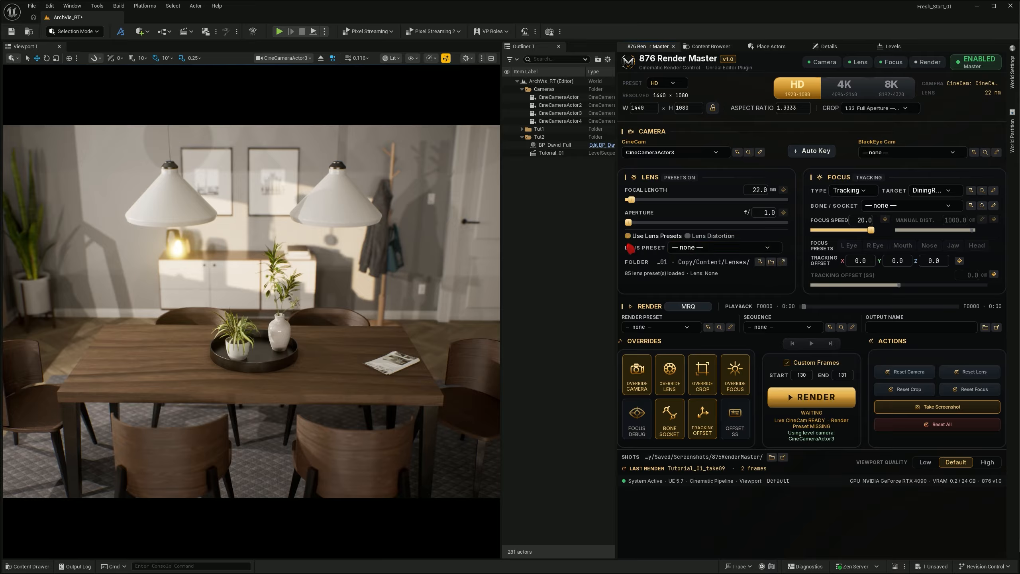
{"action": "left_click", "coordinate": [728, 251]}
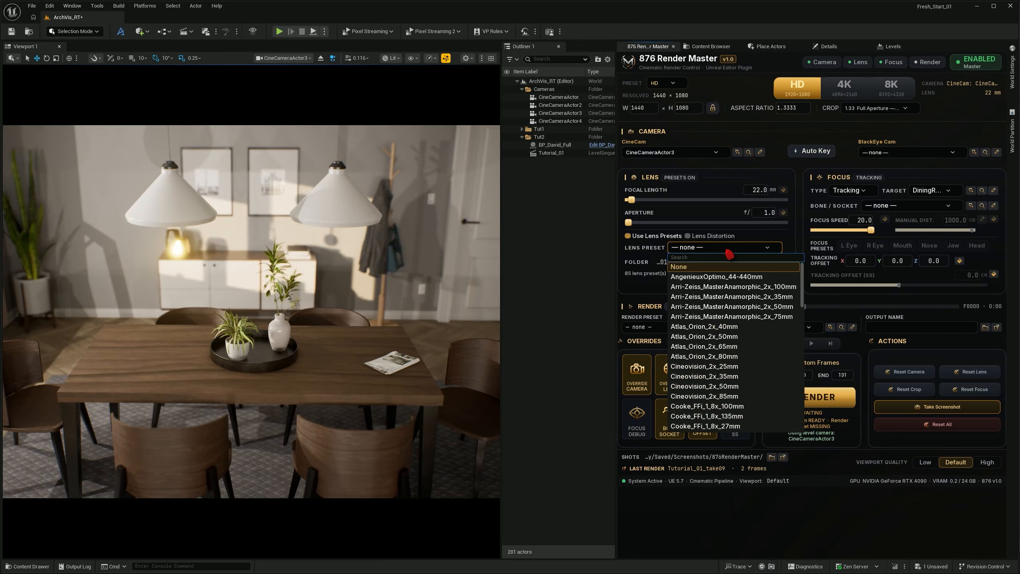
{"action": "scroll", "coordinate": [731, 282], "scroll_direction": "down", "scroll_amount": 10}
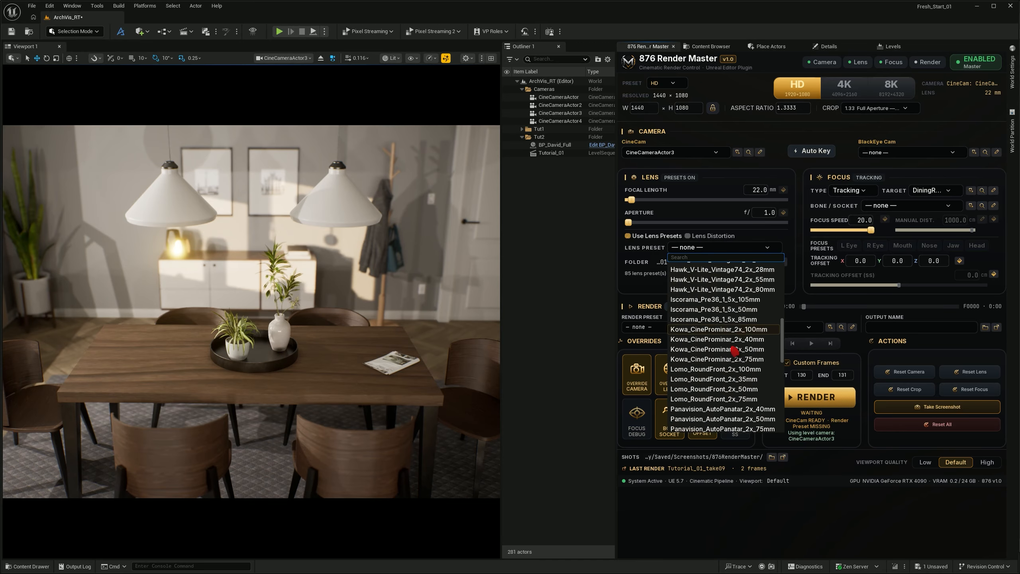
{"action": "scroll", "coordinate": [733, 350], "scroll_direction": "down", "scroll_amount": 5}
{"action": "scroll", "coordinate": [734, 350], "scroll_direction": "down", "scroll_amount": 5}
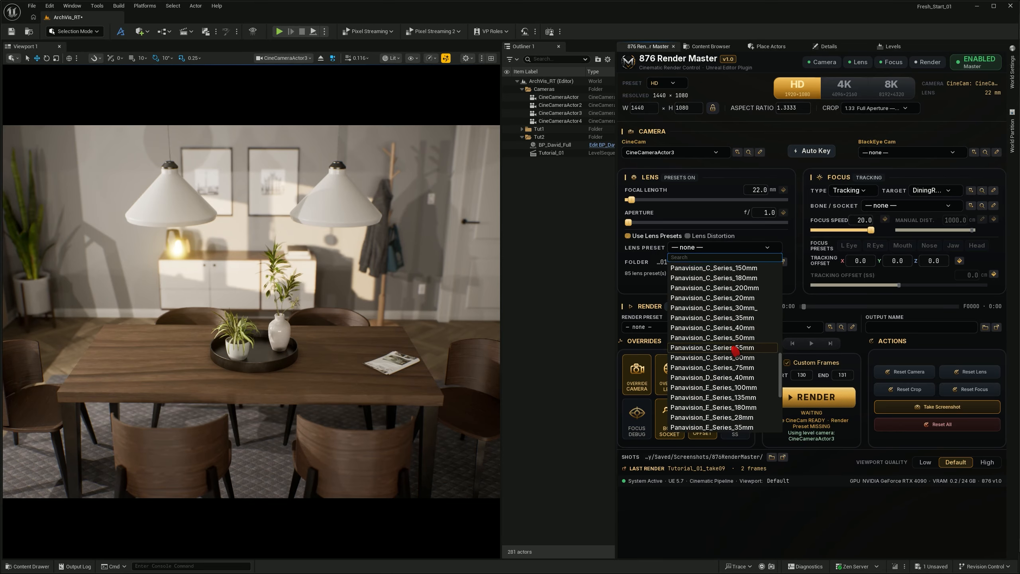
{"action": "scroll", "coordinate": [735, 351], "scroll_direction": "up", "scroll_amount": 20}
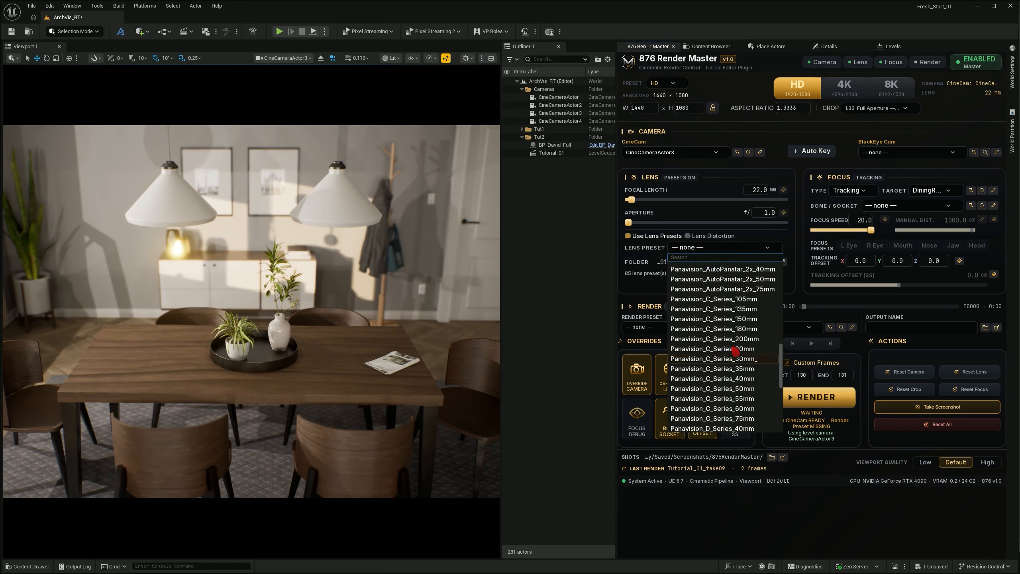
{"action": "scroll", "coordinate": [734, 352], "scroll_direction": "up", "scroll_amount": 20}
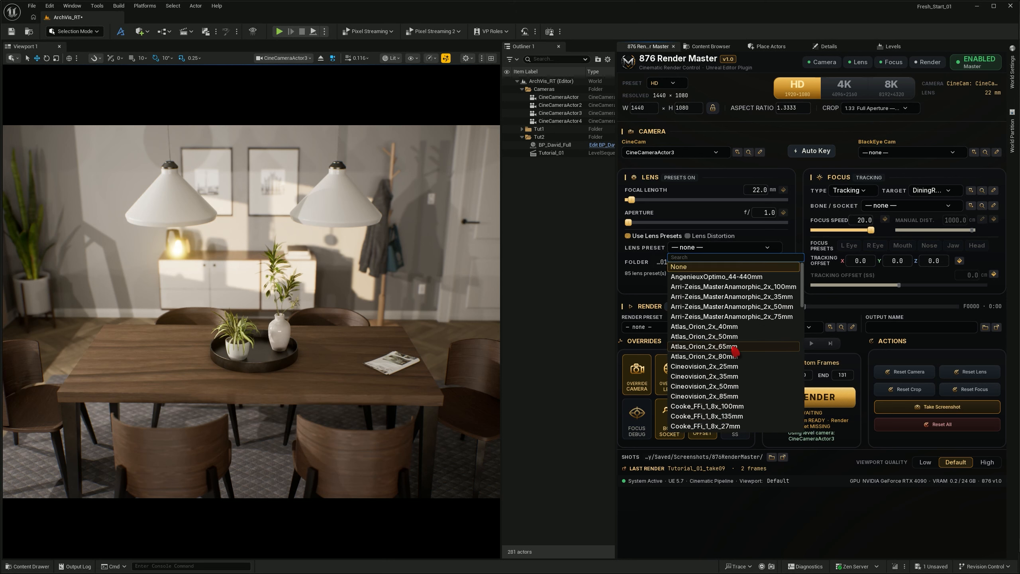
{"action": "left_click", "coordinate": [736, 337]}
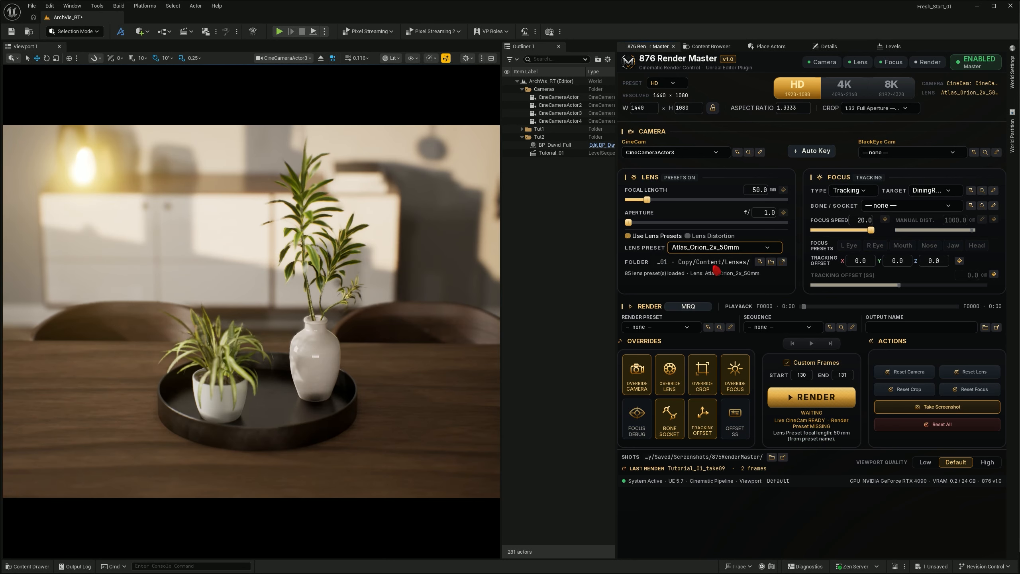
Step: Search the lens presets for "hawk" and apply Hawk_V-Lite_Vintage74_2x_80mm
{"action": "left_click", "coordinate": [732, 248]}
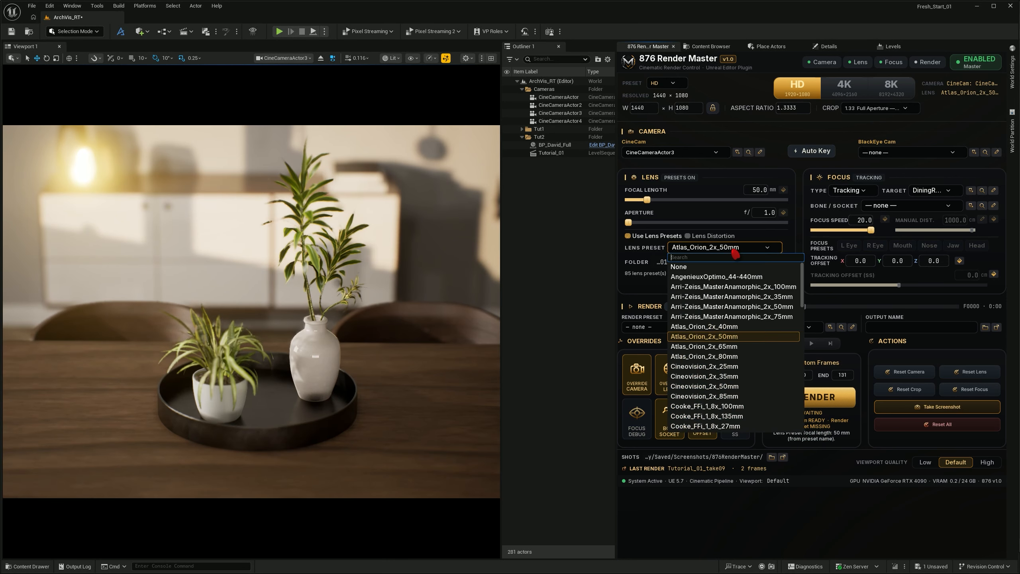
{"action": "type", "text": "hawk"}
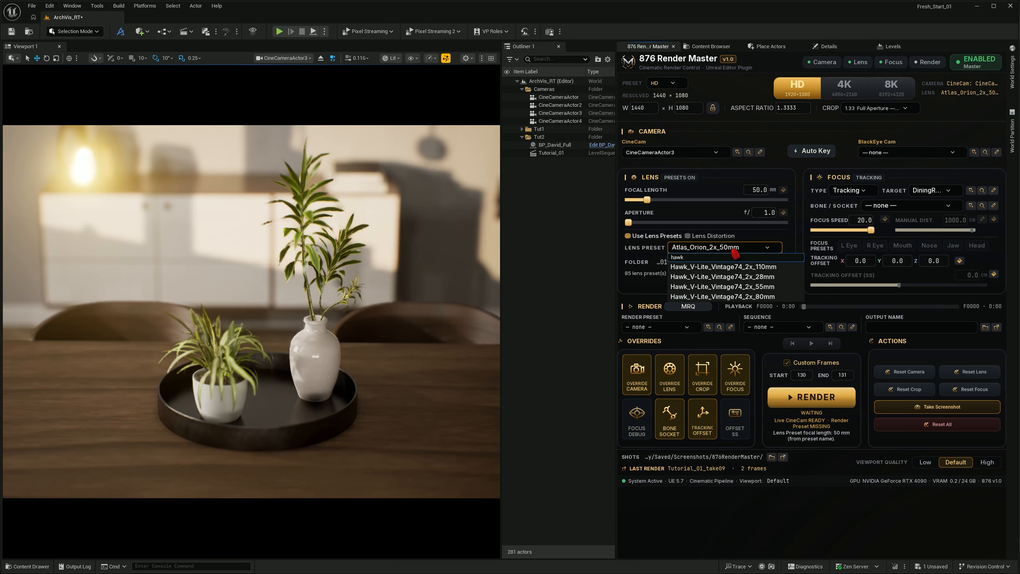
{"action": "left_click", "coordinate": [745, 296]}
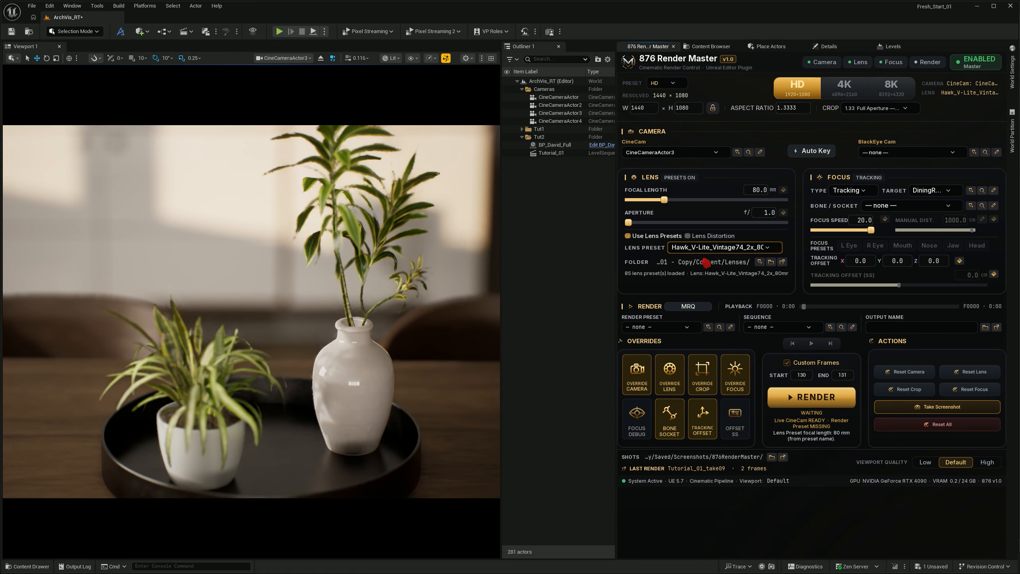
Step: Toggle Lens Distortion on and off repeatedly to compare the Hawk 80 mm preset with and without it
{"action": "left_click", "coordinate": [691, 241]}
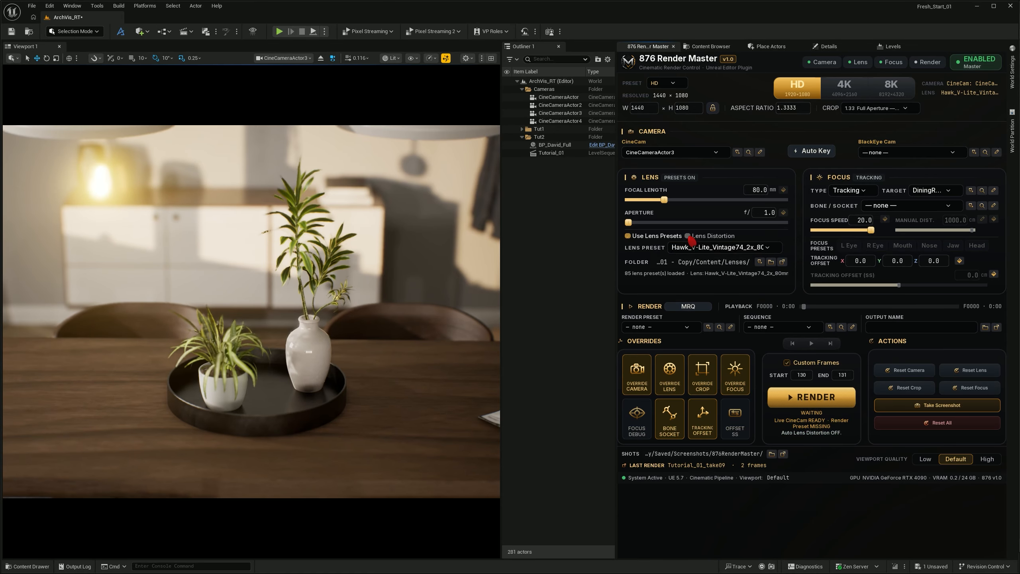
{"action": "left_click", "coordinate": [688, 236]}
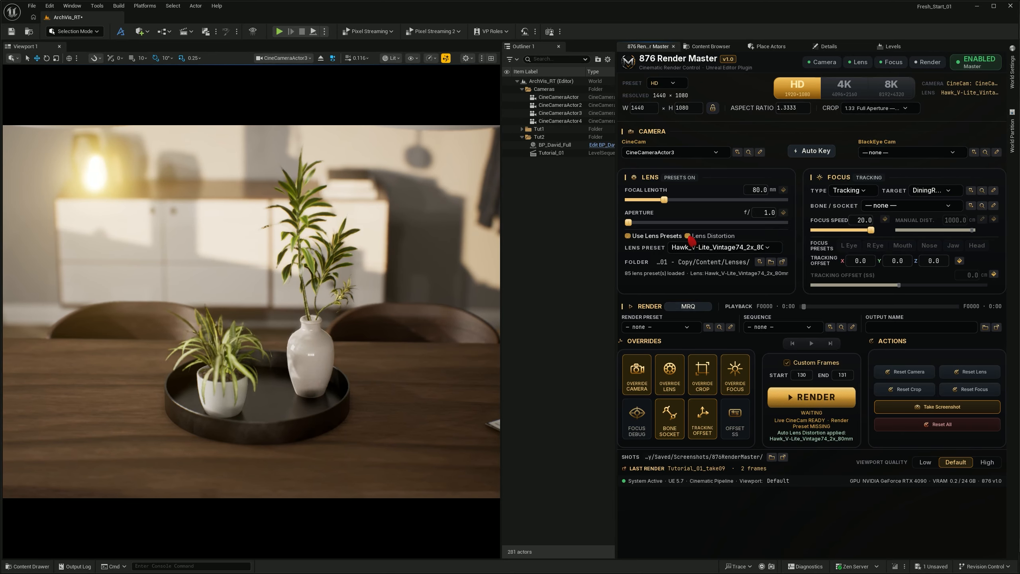
{"action": "left_click", "coordinate": [687, 236]}
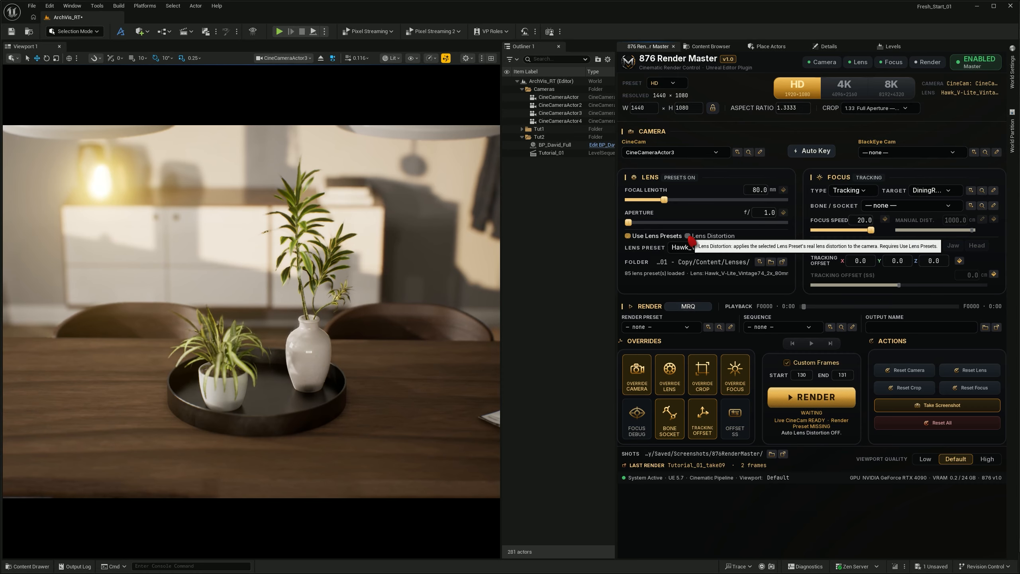
{"action": "left_click", "coordinate": [688, 236]}
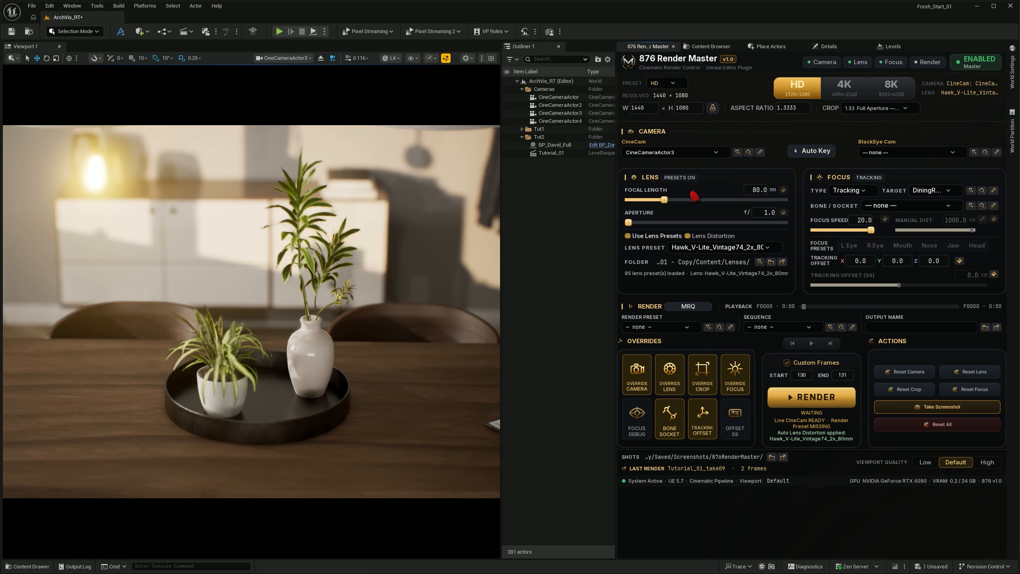
{"action": "left_click", "coordinate": [687, 236]}
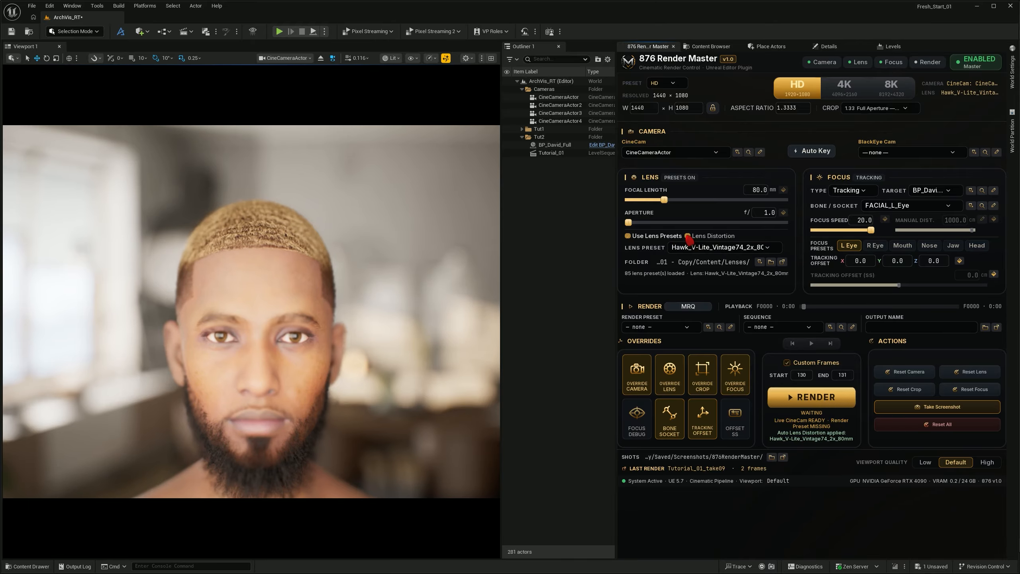
{"action": "left_click", "coordinate": [687, 236]}
{"action": "left_click", "coordinate": [687, 236]}
Step: Search the presets for "hawk" and apply Hawk_V-Lite_Vintage74_2x_55mm to CineCameraActor
{"action": "left_click", "coordinate": [706, 249]}
{"action": "type", "text": "hawk"}
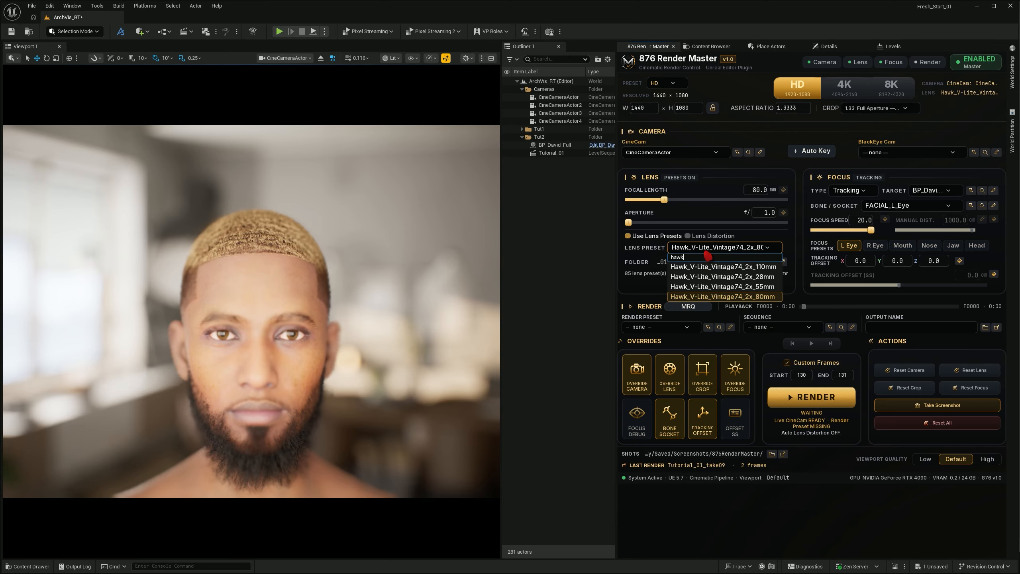
{"action": "left_click", "coordinate": [724, 287]}
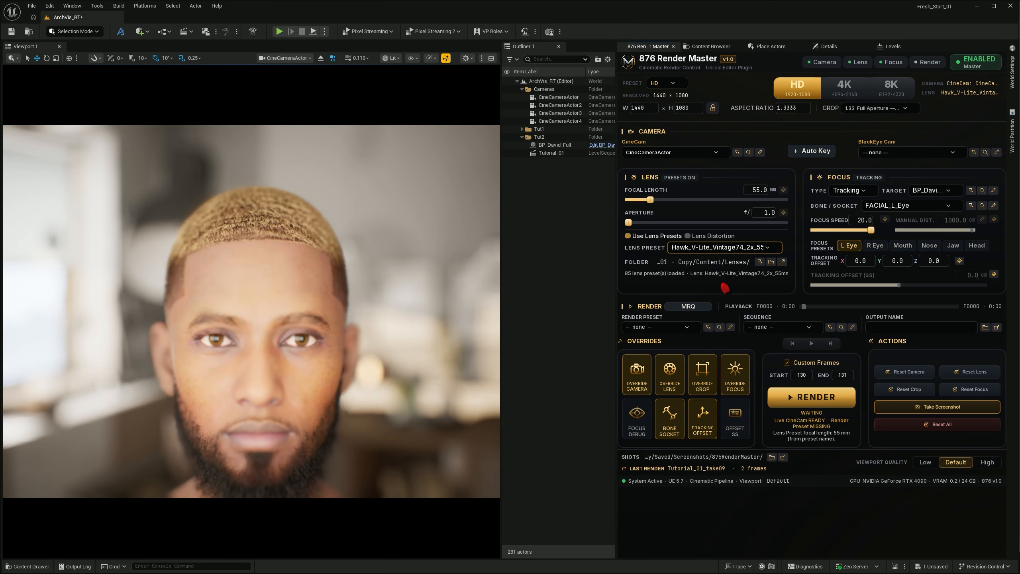
Step: Compare the portrait shot with and without Lens Distortion using the Hawk 55 mm preset, leaving the distortion off
{"action": "left_click", "coordinate": [688, 237]}
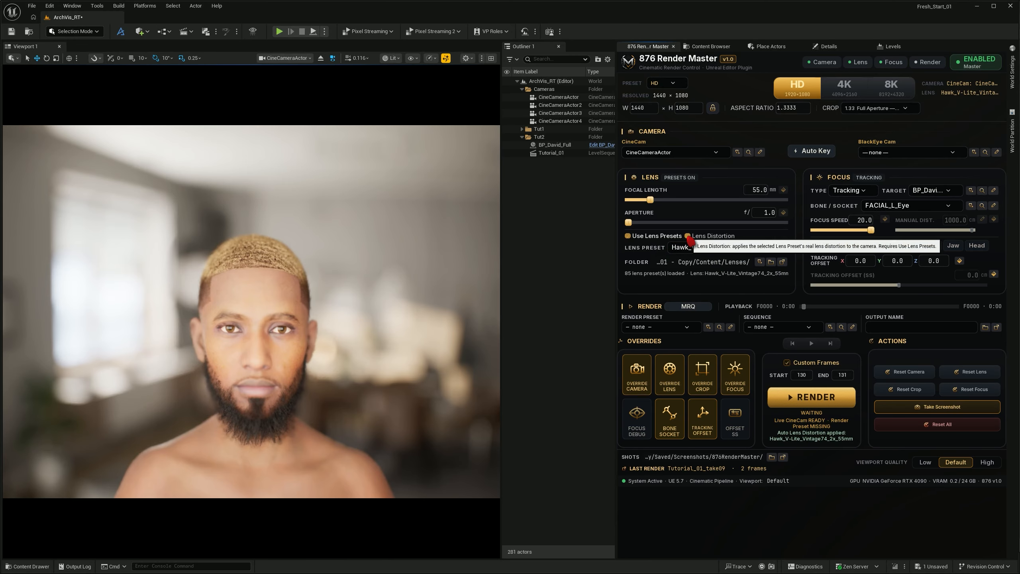
{"action": "left_click", "coordinate": [688, 237]}
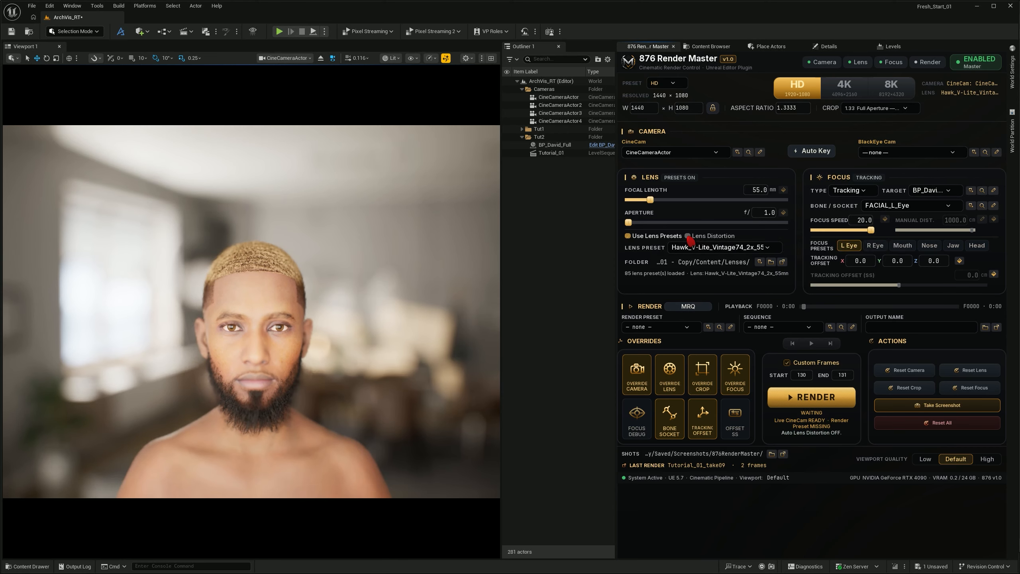
{"action": "left_click", "coordinate": [688, 237]}
{"action": "left_click", "coordinate": [688, 237]}
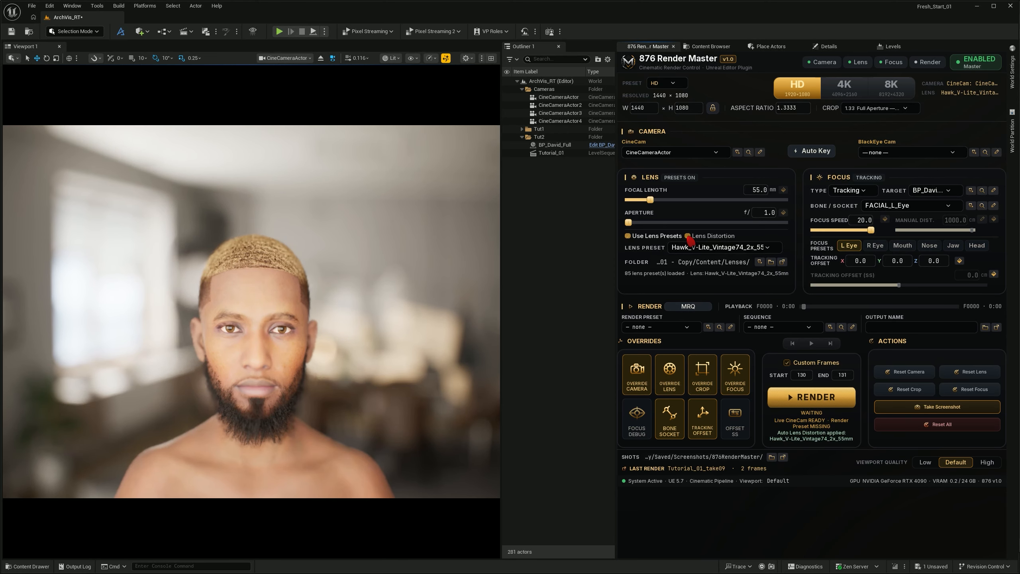
{"action": "left_click", "coordinate": [688, 237]}
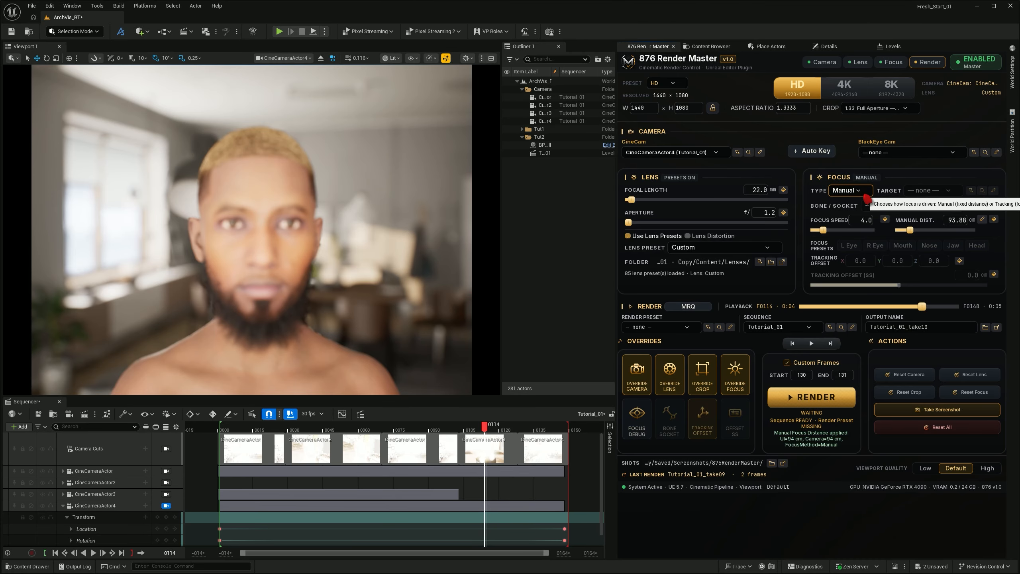
Step: Try manual focus distances of 66.63 cm and 163.24 cm on CineCameraActor4, and sample the focus distance from the character's face
{"action": "left_click_drag", "start_coordinate": [910, 235], "coordinate": [906, 237]}
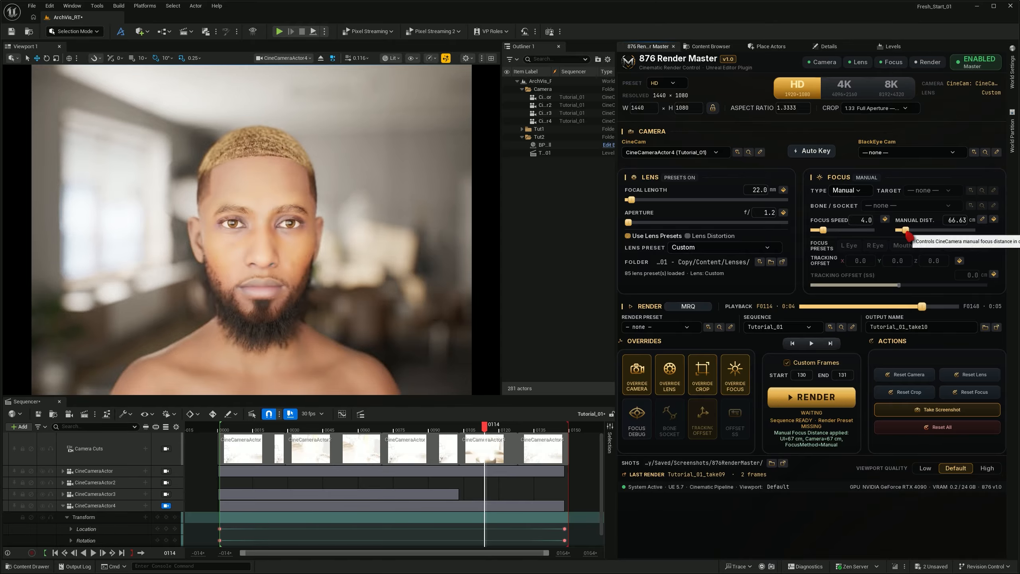
{"action": "left_click", "coordinate": [920, 230]}
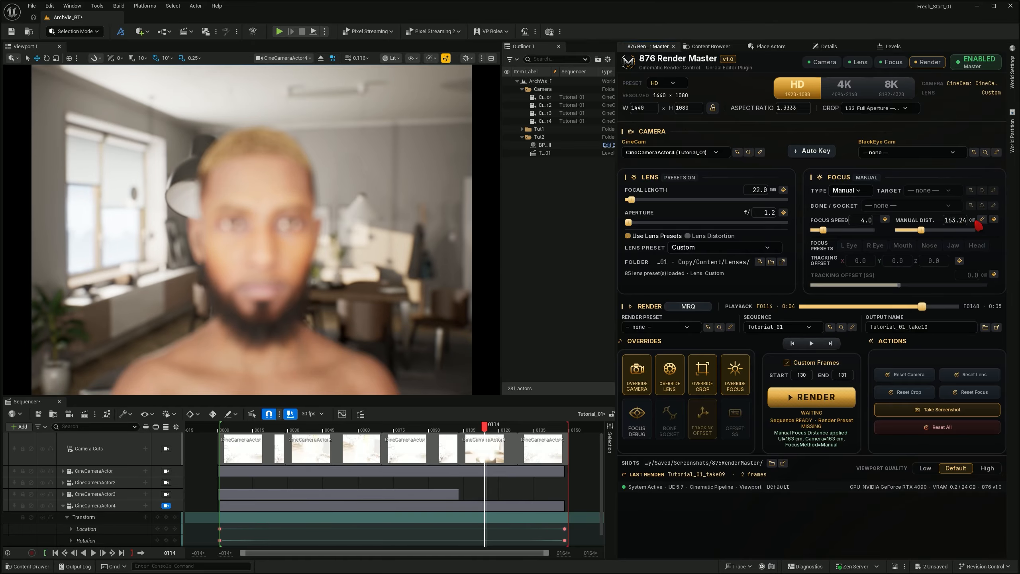
{"action": "left_click", "coordinate": [227, 227]}
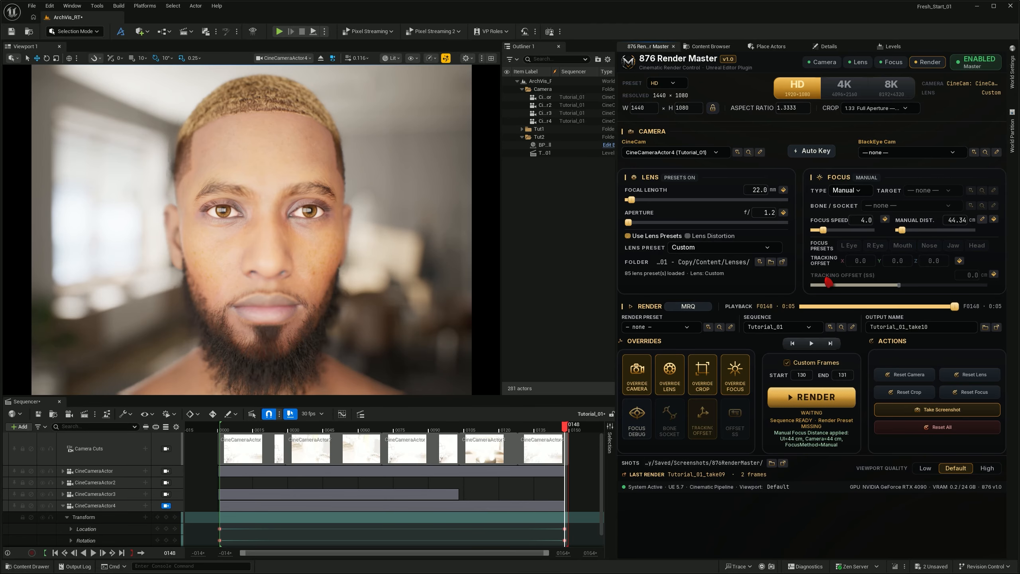
Step: Key CineCameraActor4's manual focus distance at 44.34 cm on frame 148 and at 202.88 cm on frame 1
{"action": "left_click", "coordinate": [993, 219]}
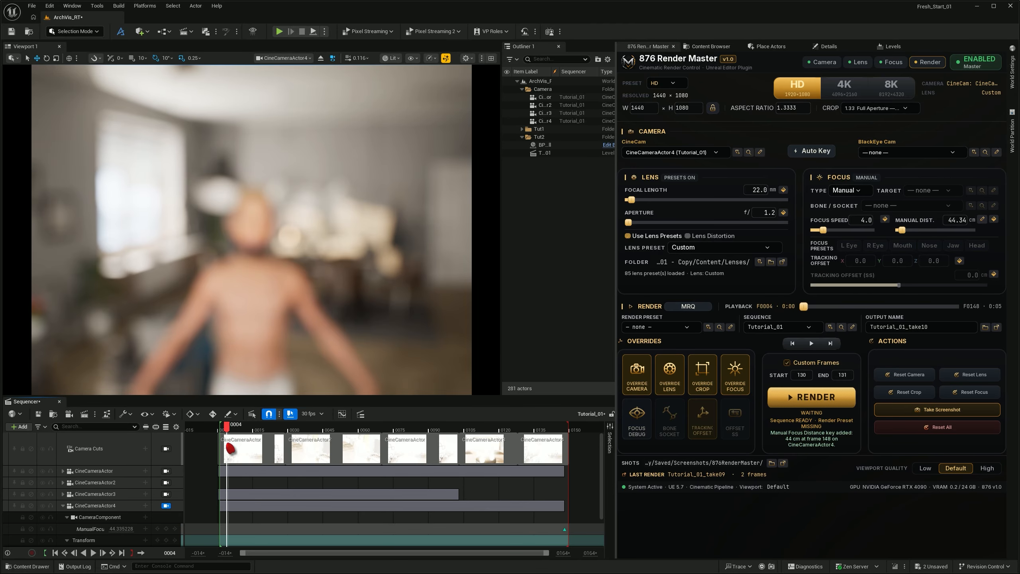
{"action": "left_click_drag", "start_coordinate": [903, 232], "coordinate": [923, 234]}
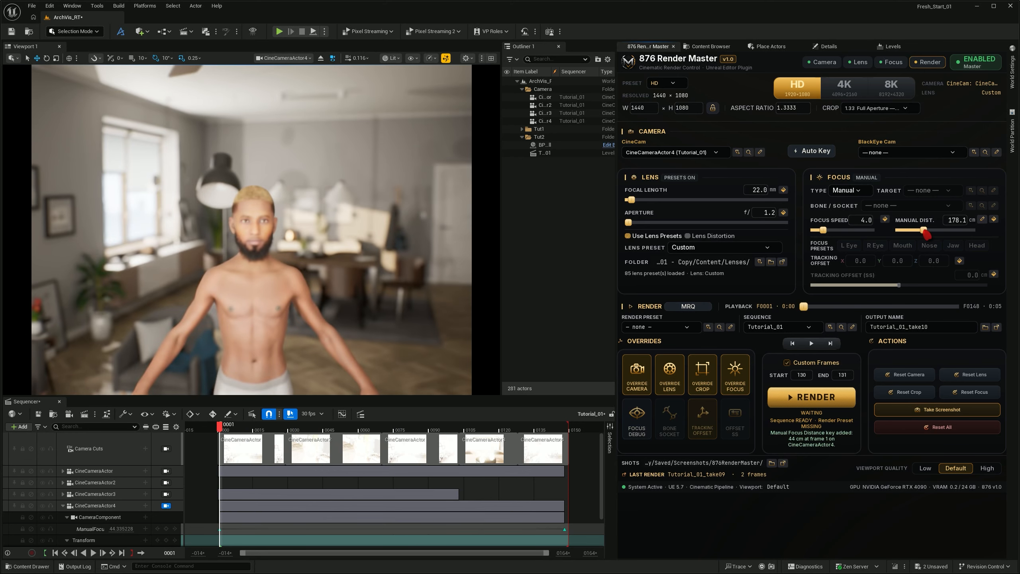
{"action": "left_click", "coordinate": [993, 219]}
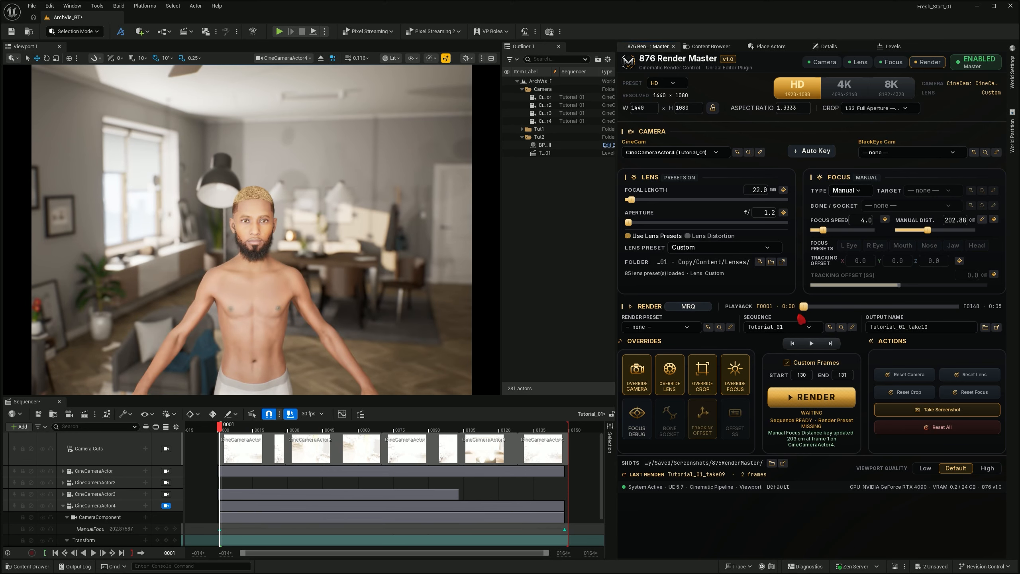
Step: Play back the keyed focus pull and raise the focus speed to 15.47
{"action": "left_click", "coordinate": [816, 343]}
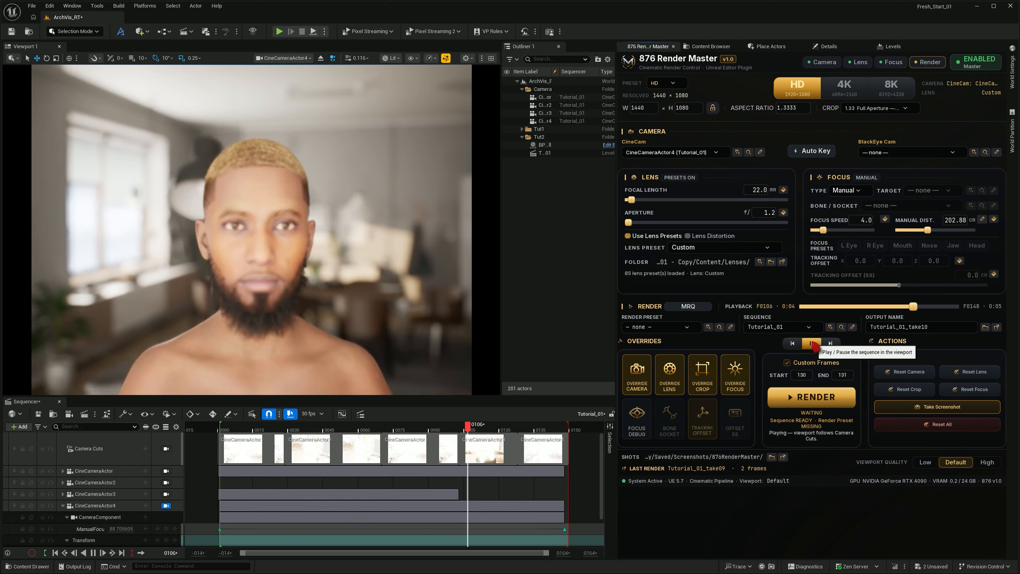
{"action": "left_click", "coordinate": [832, 231]}
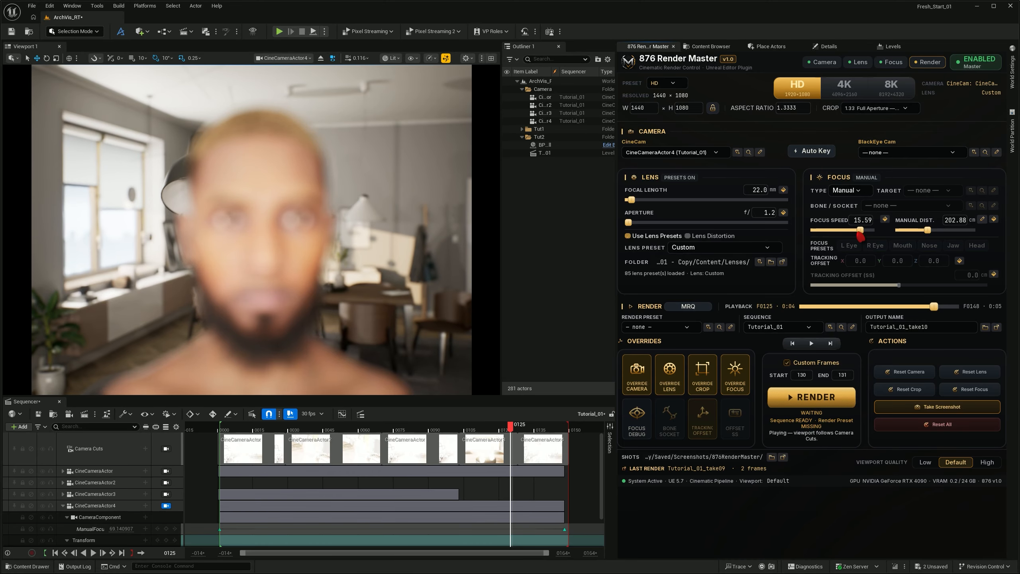
{"action": "left_click", "coordinate": [859, 232]}
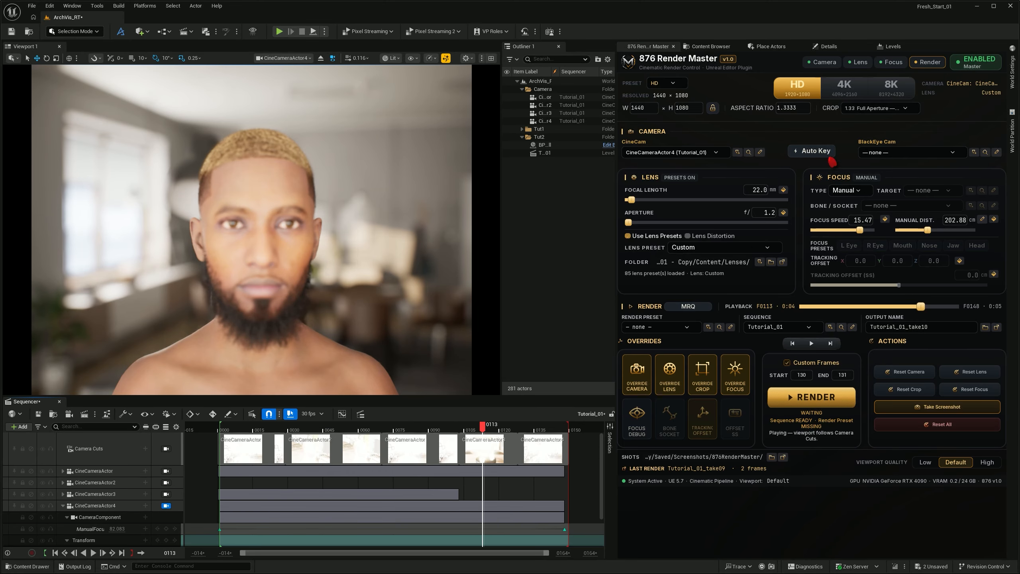
Step: Turn on Auto Key and key the manual focus distance at about 67 cm on frame 113, 116 cm on frame 75 and 178 cm on frame 38
{"action": "left_click", "coordinate": [827, 154]}
{"action": "left_click_drag", "start_coordinate": [926, 230], "coordinate": [905, 230]}
{"action": "left_click_drag", "start_coordinate": [483, 427], "coordinate": [393, 426]}
{"action": "left_click_drag", "start_coordinate": [905, 230], "coordinate": [914, 231]}
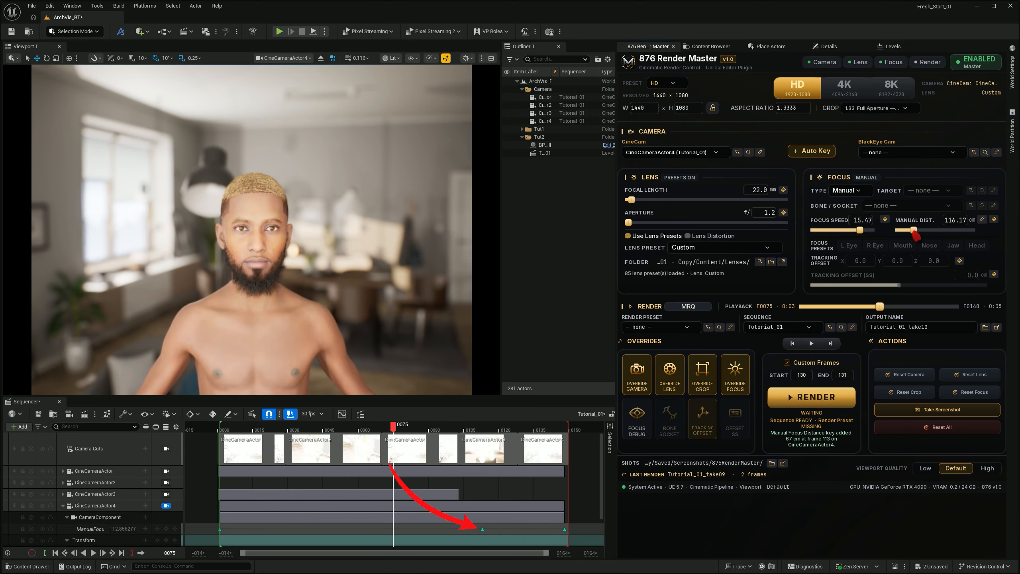
{"action": "left_click", "coordinate": [292, 426]}
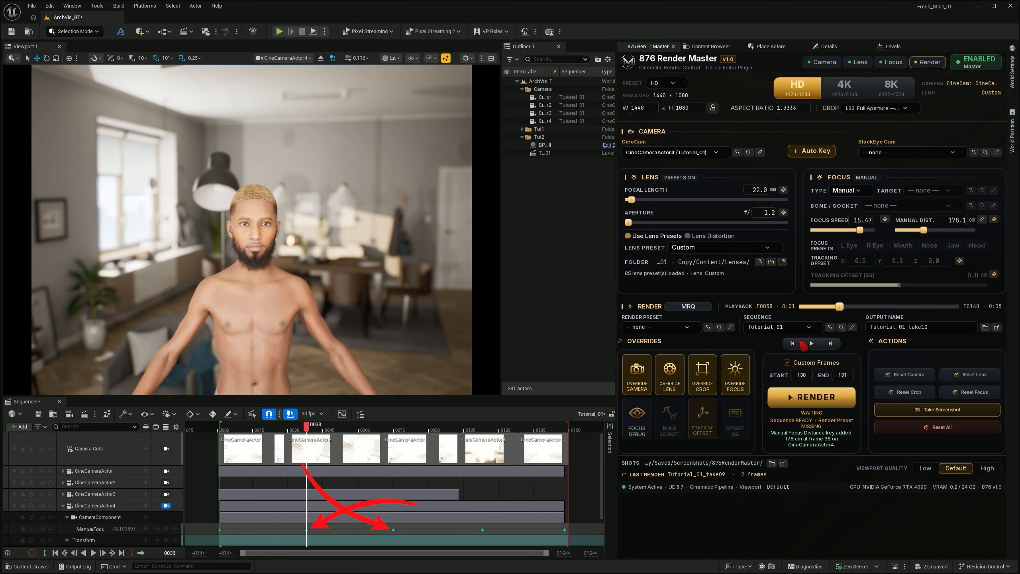
Step: Play the sequence to check the auto-keyed focus distances, and set the focus speed to 20
{"action": "left_click", "coordinate": [811, 342]}
{"action": "left_click_drag", "start_coordinate": [923, 231], "coordinate": [870, 230]}
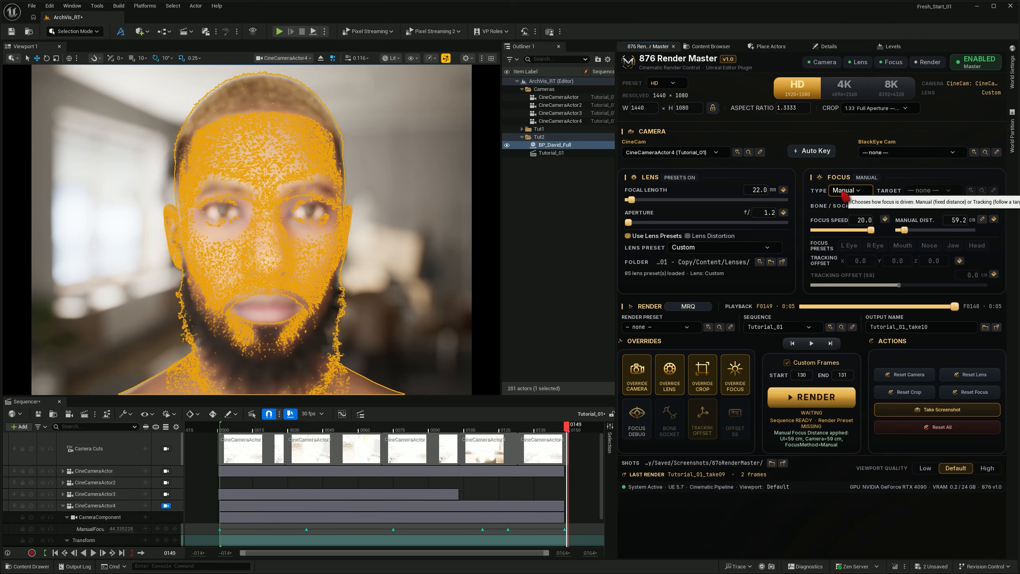
Step: Switch CineCameraActor4's focus type to Tracking and set the Door actor as the tracking target
{"action": "left_click", "coordinate": [846, 190]}
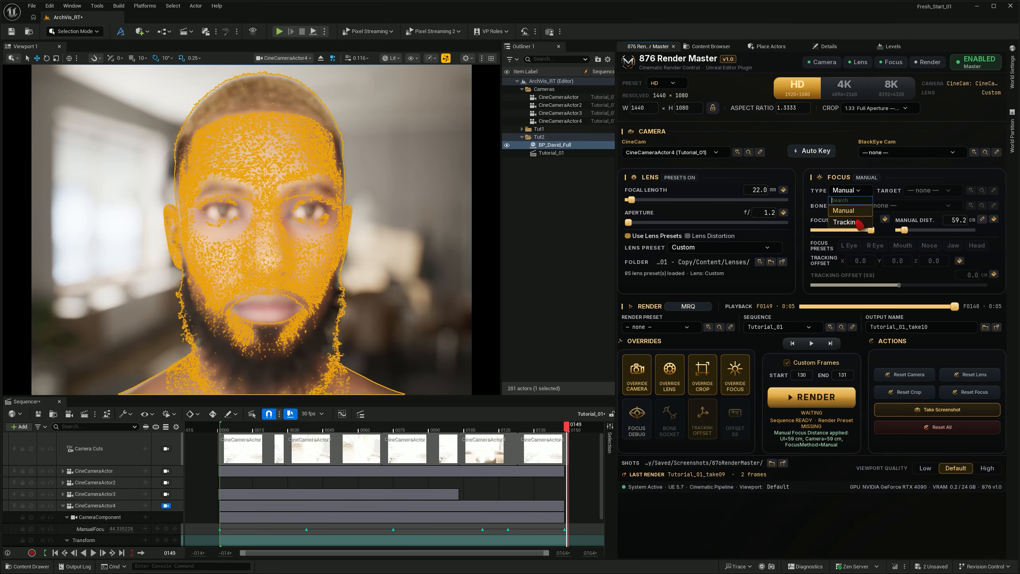
{"action": "left_click", "coordinate": [859, 223]}
{"action": "left_click", "coordinate": [935, 191]}
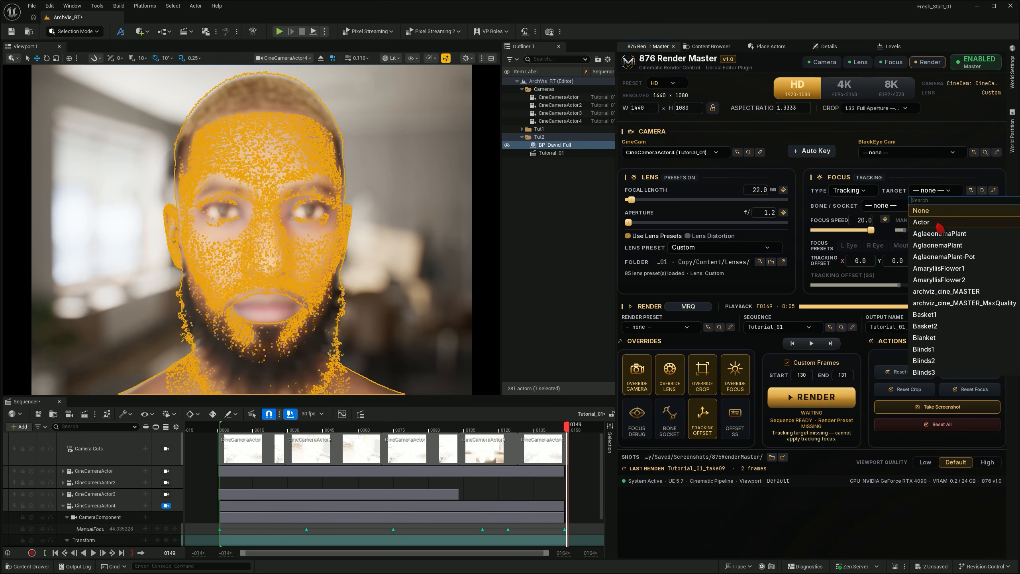
{"action": "scroll", "coordinate": [939, 345], "scroll_direction": "down", "scroll_amount": 15}
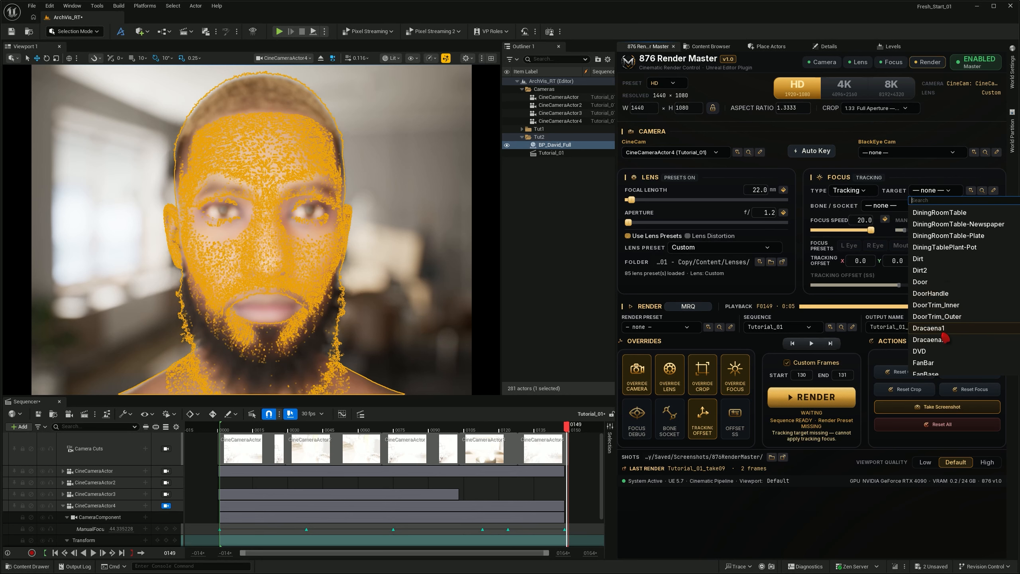
{"action": "left_click", "coordinate": [947, 272]}
Step: Search the actor list for "dav", set BP_David_Full as the tracking target and look through its bones and sockets
{"action": "left_click", "coordinate": [937, 191]}
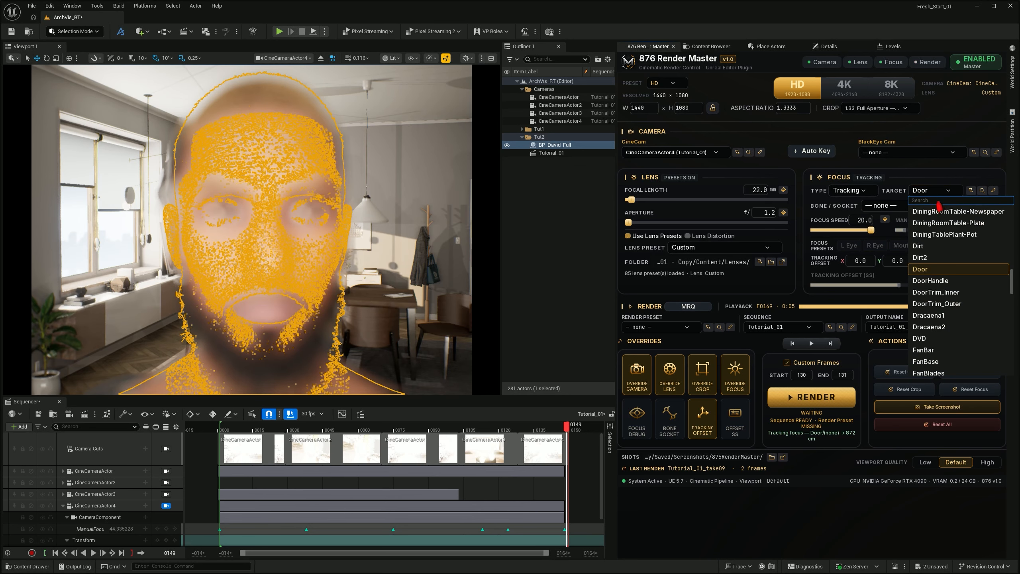
{"action": "type", "text": "dav"}
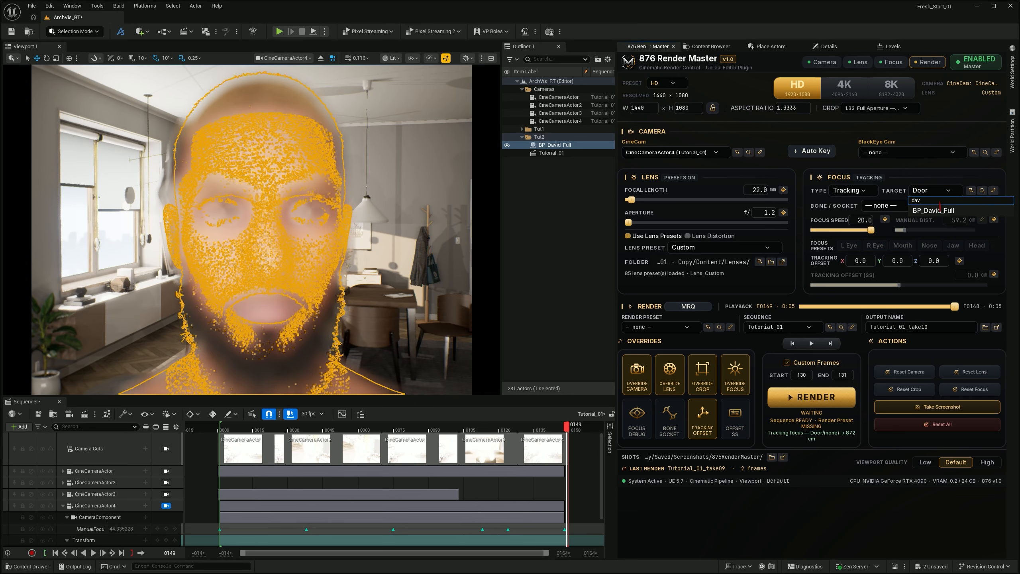
{"action": "left_click", "coordinate": [939, 210]}
{"action": "left_click", "coordinate": [932, 206]}
{"action": "left_click", "coordinate": [934, 208]}
{"action": "left_click", "coordinate": [934, 208]}
{"action": "scroll", "coordinate": [919, 281], "scroll_direction": "down", "scroll_amount": 3}
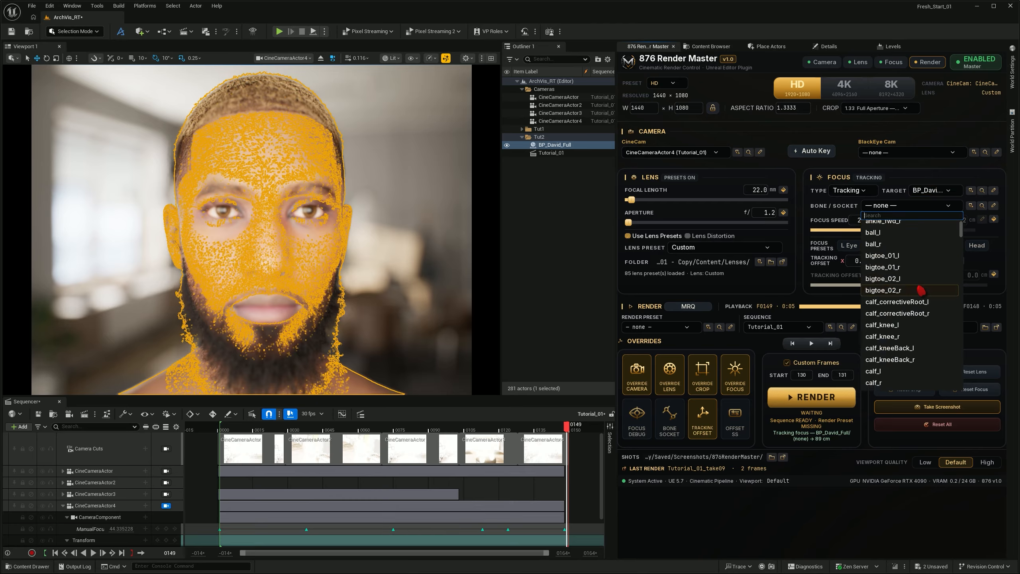
{"action": "scroll", "coordinate": [920, 290], "scroll_direction": "up", "scroll_amount": 3}
{"action": "left_click", "coordinate": [932, 226]}
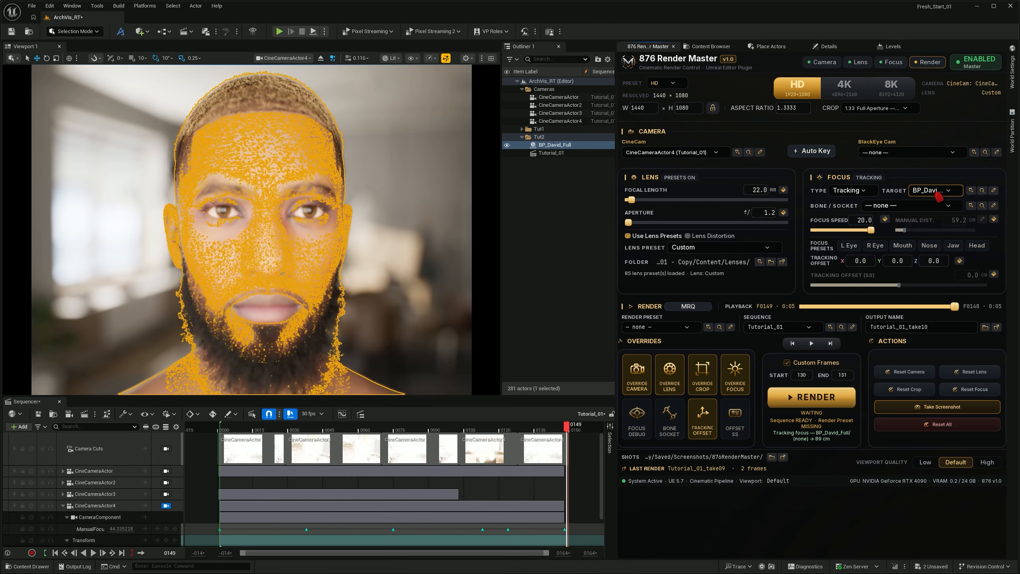
Step: Reset the tracking target to None, then select BP_David_Full in the Outliner and assign that selection as the target
{"action": "left_click", "coordinate": [937, 191]}
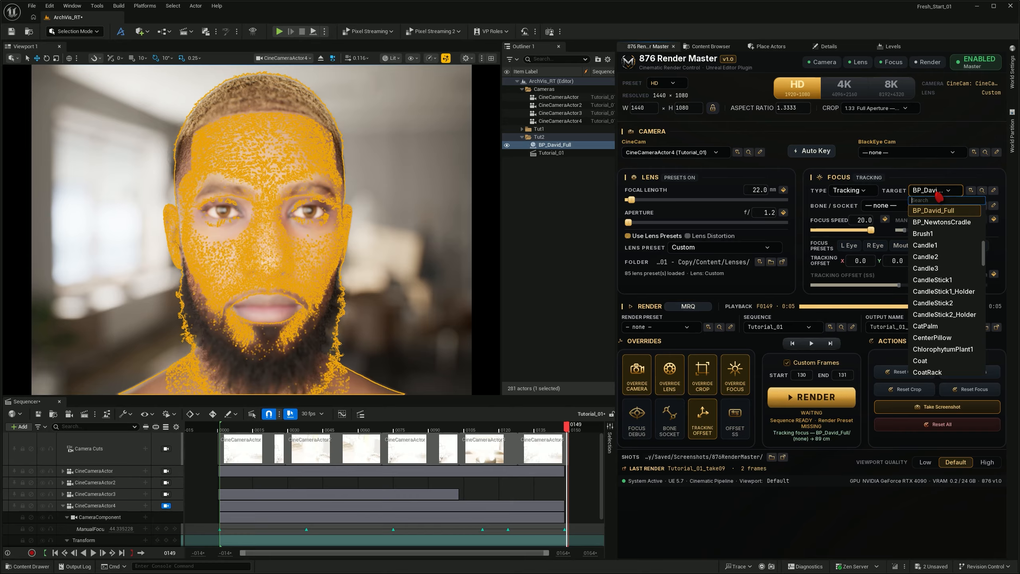
{"action": "type", "text": "da"}
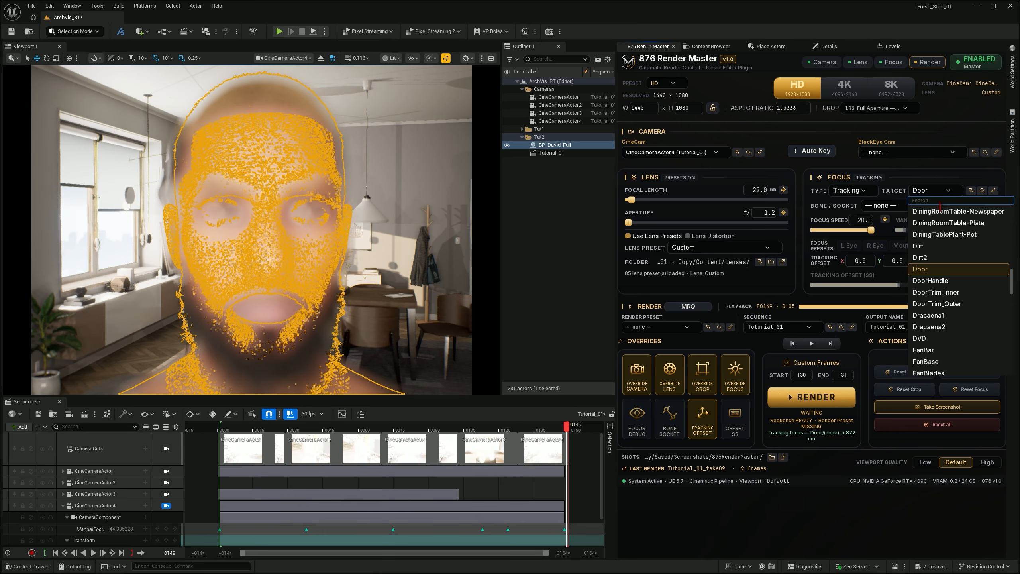
{"action": "left_click", "coordinate": [933, 210]}
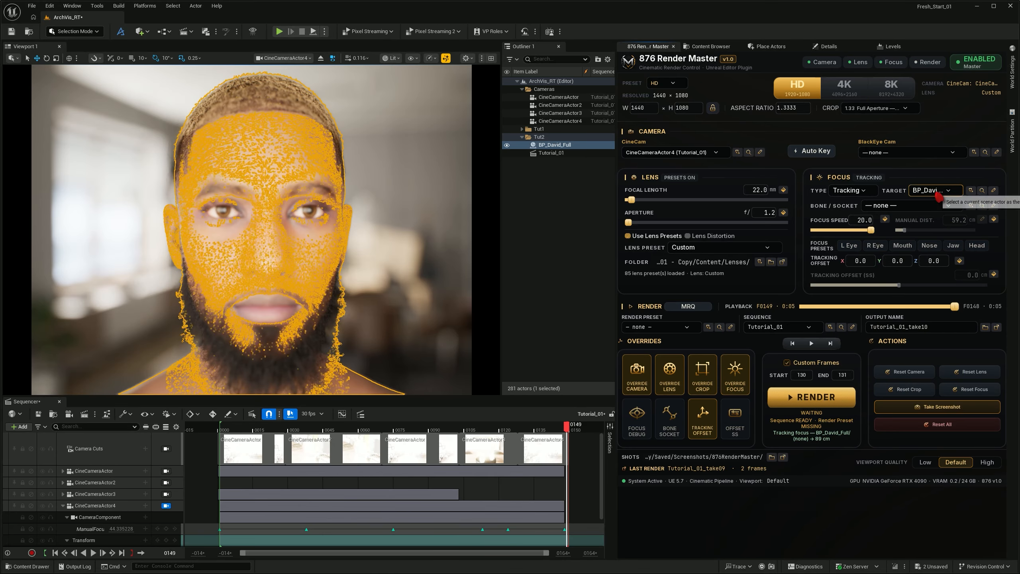
{"action": "left_click", "coordinate": [932, 190]}
{"action": "left_click", "coordinate": [939, 214]}
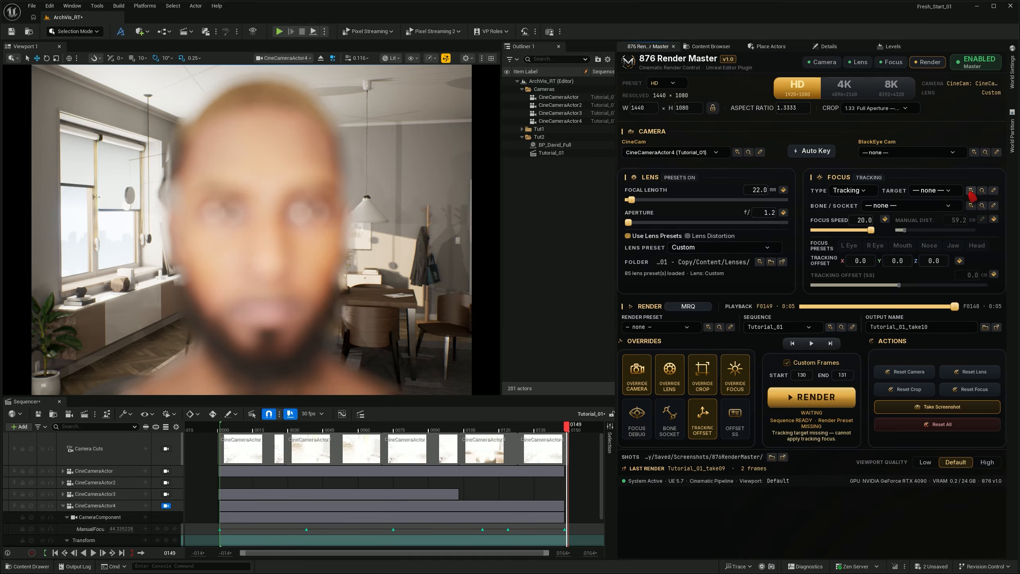
{"action": "left_click", "coordinate": [556, 145]}
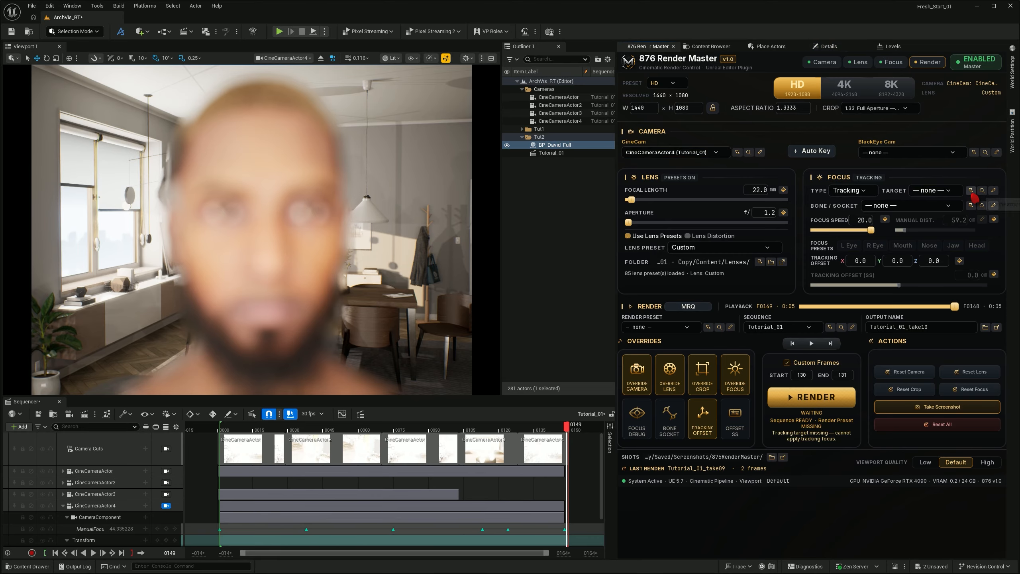
{"action": "left_click", "coordinate": [971, 190]}
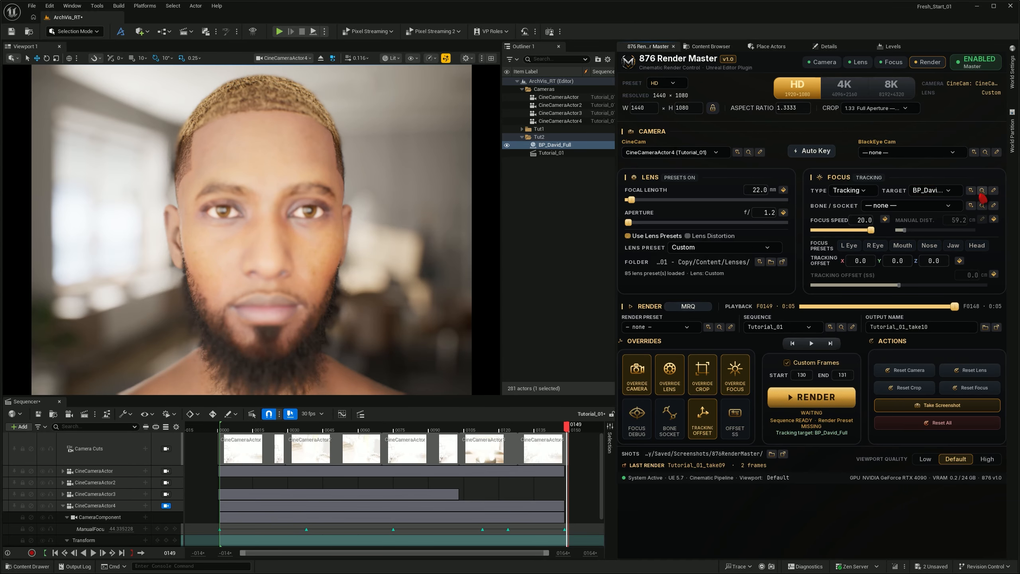
Step: Clear the level selection and use the focus target's find option to select the tracked actor in the scene, repeating it once
{"action": "left_click", "coordinate": [585, 186]}
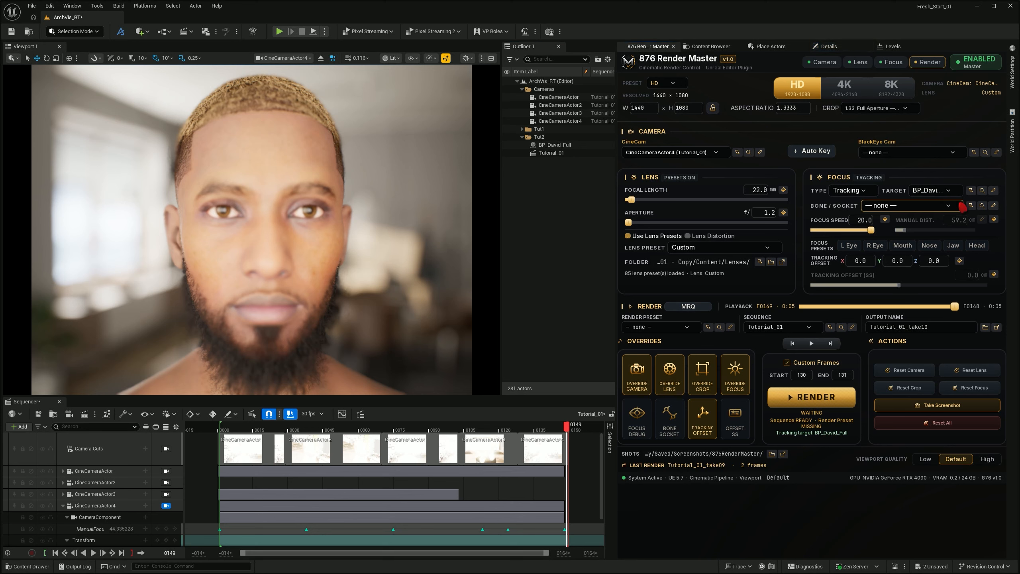
{"action": "left_click", "coordinate": [982, 191]}
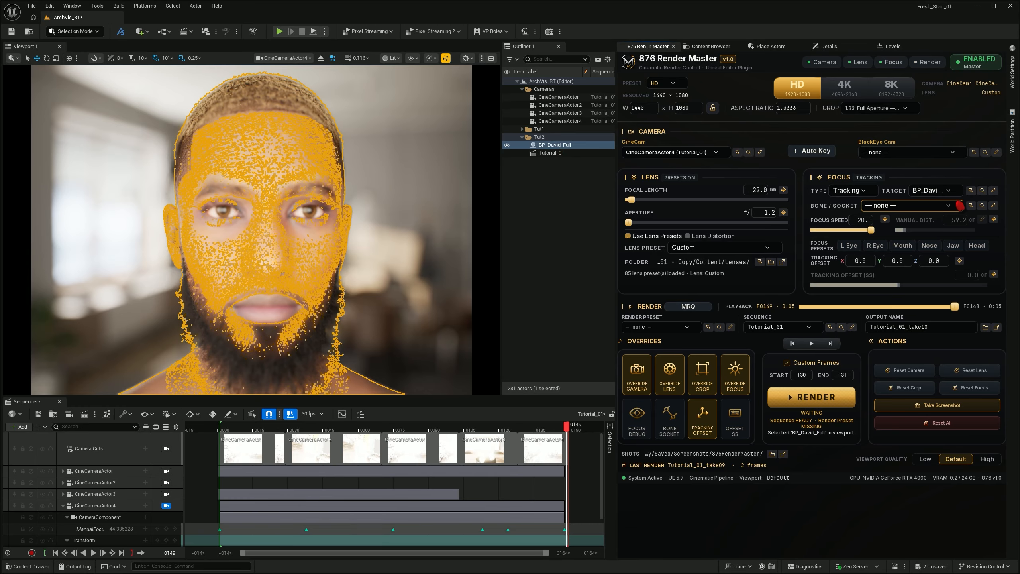
{"action": "key", "text": "Escape"}
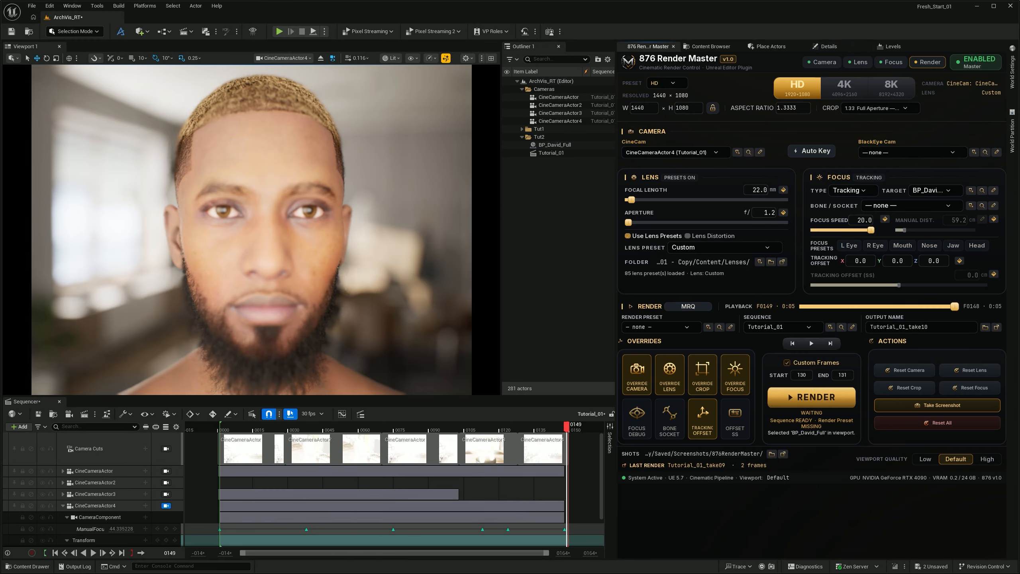
{"action": "left_click", "coordinate": [983, 192]}
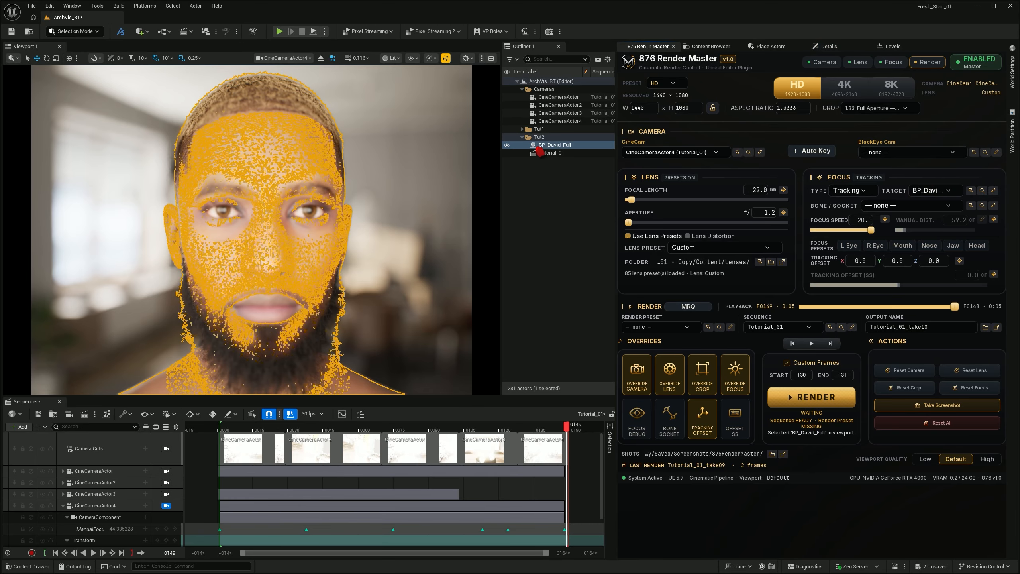
{"action": "left_click", "coordinate": [569, 188]}
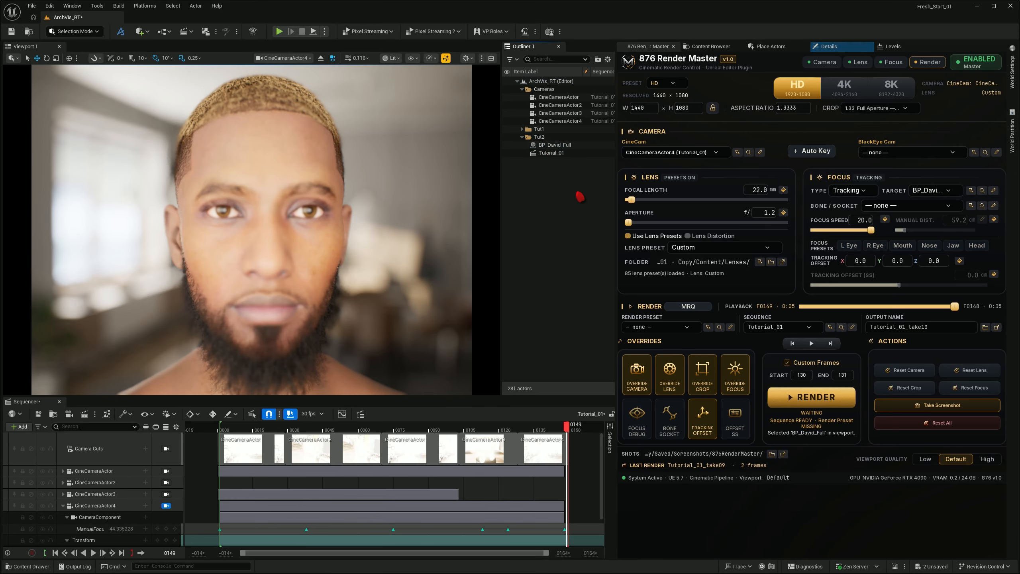
Step: Reset the tracking target to None and pick the man's head in the viewport as the new target
{"action": "left_click", "coordinate": [930, 190]}
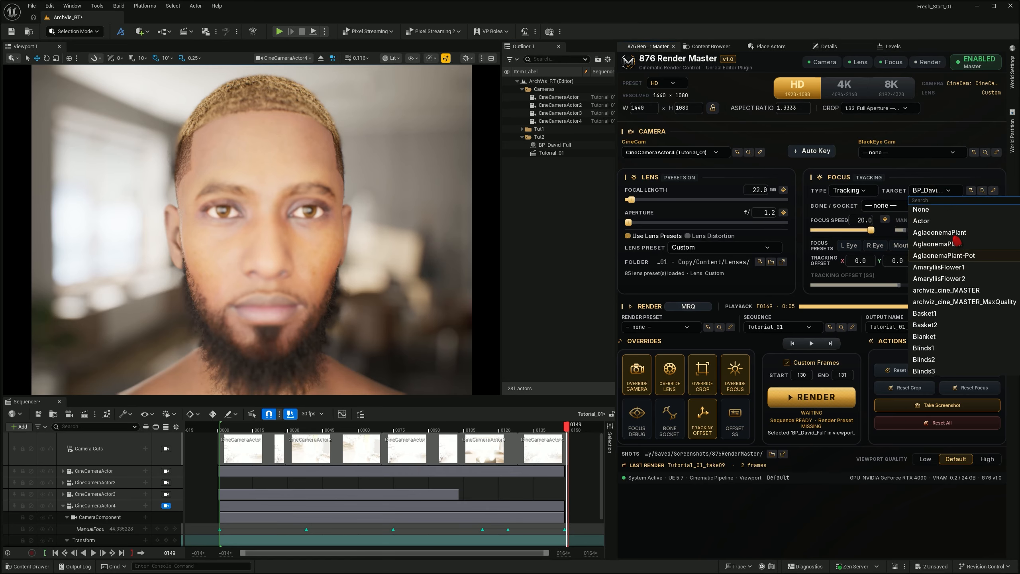
{"action": "left_click", "coordinate": [954, 211]}
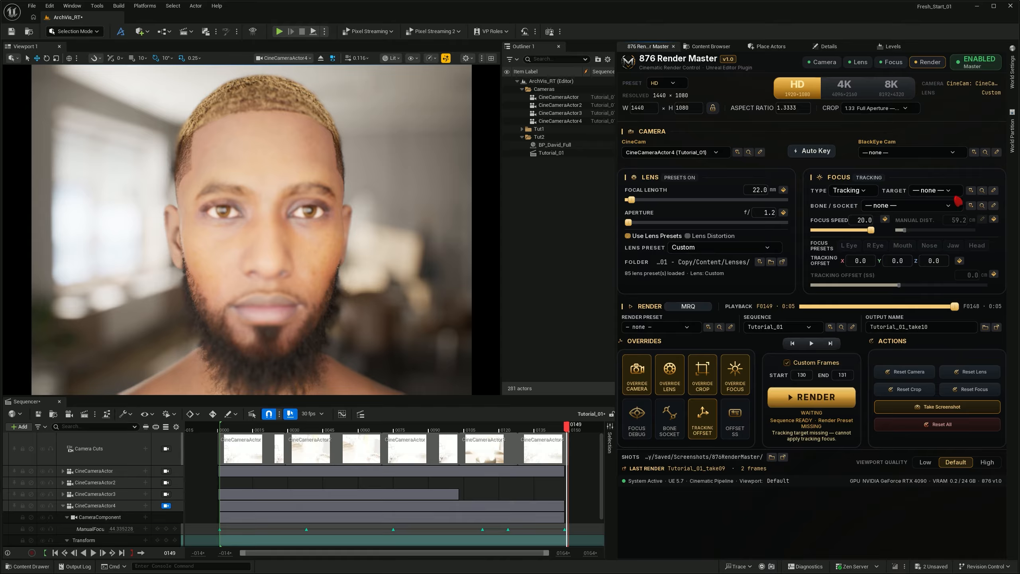
{"action": "left_click", "coordinate": [971, 190]}
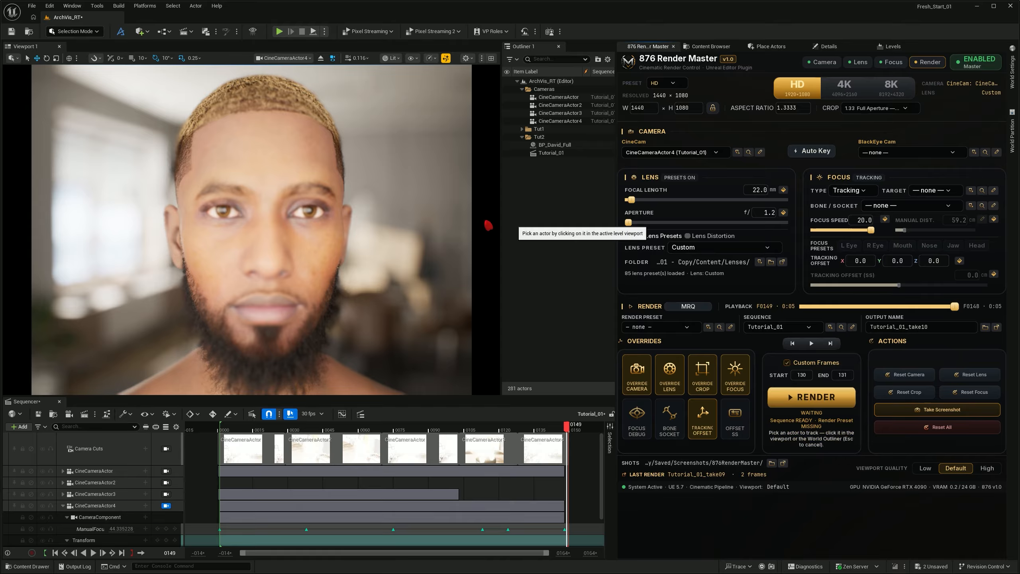
{"action": "left_click", "coordinate": [273, 193]}
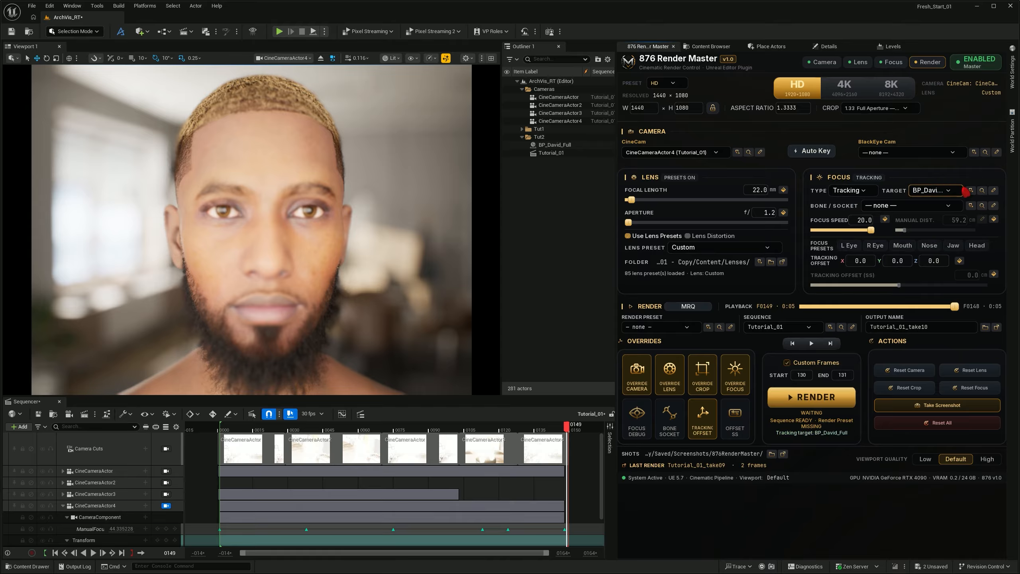
Step: Reset the tracking target to None and use the actor picker to choose BP_David_Full from the Outliner
{"action": "left_click", "coordinate": [927, 190]}
{"action": "scroll", "coordinate": [932, 233], "scroll_direction": "up", "scroll_amount": 5}
{"action": "left_click", "coordinate": [942, 212]}
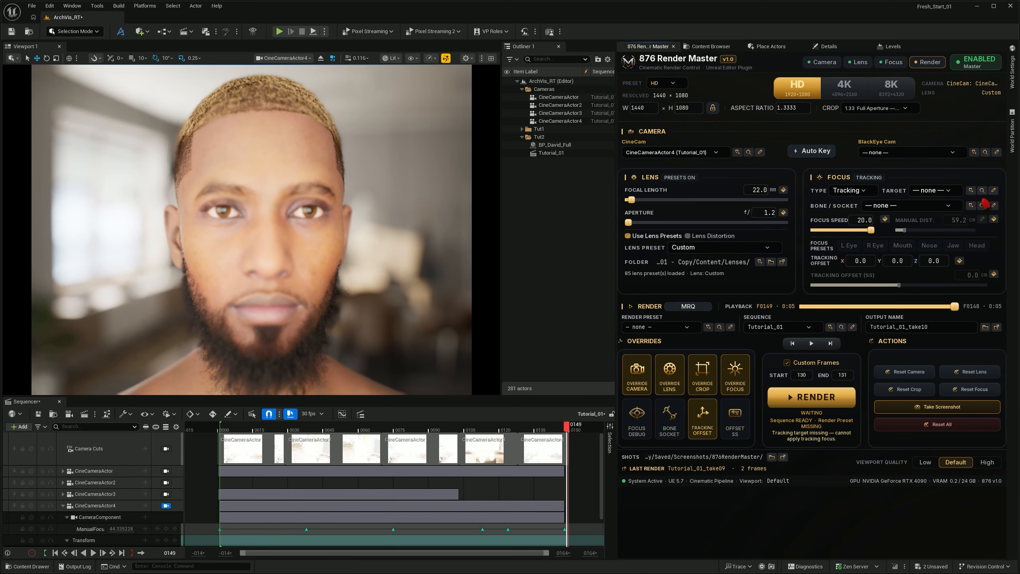
{"action": "left_click", "coordinate": [993, 193]}
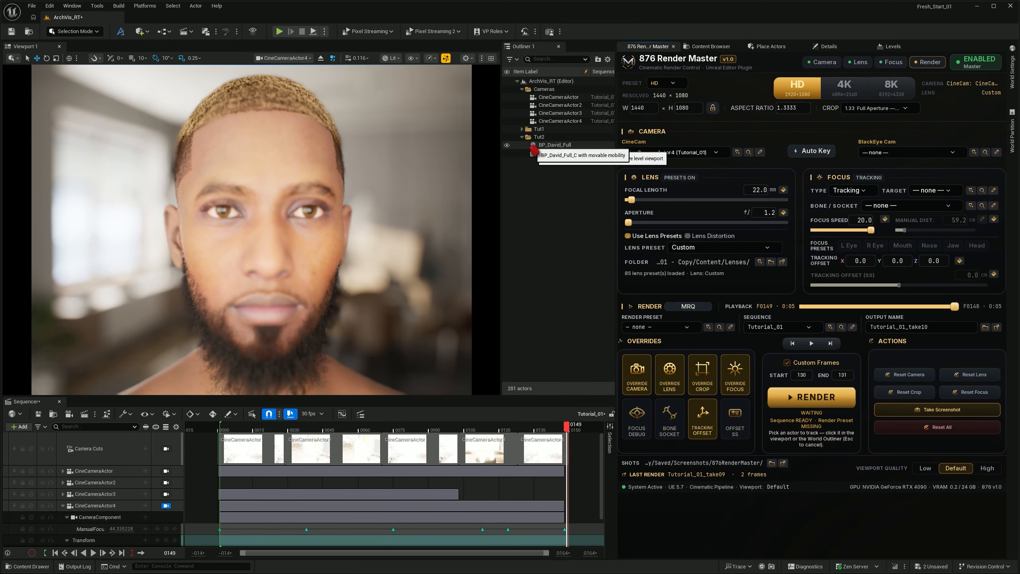
{"action": "left_click", "coordinate": [534, 149]}
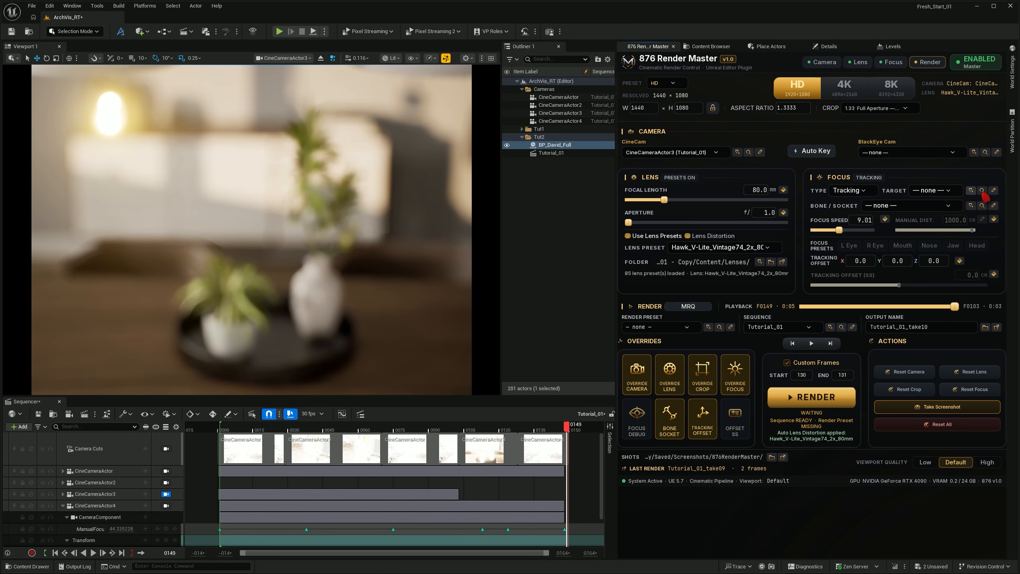
Step: Pick tracking targets in the viewport: DiningRoomTable-Plate for CineCameraActor3, and BP_David_Full for CineCameraActor at frame 75
{"action": "left_click", "coordinate": [912, 219]}
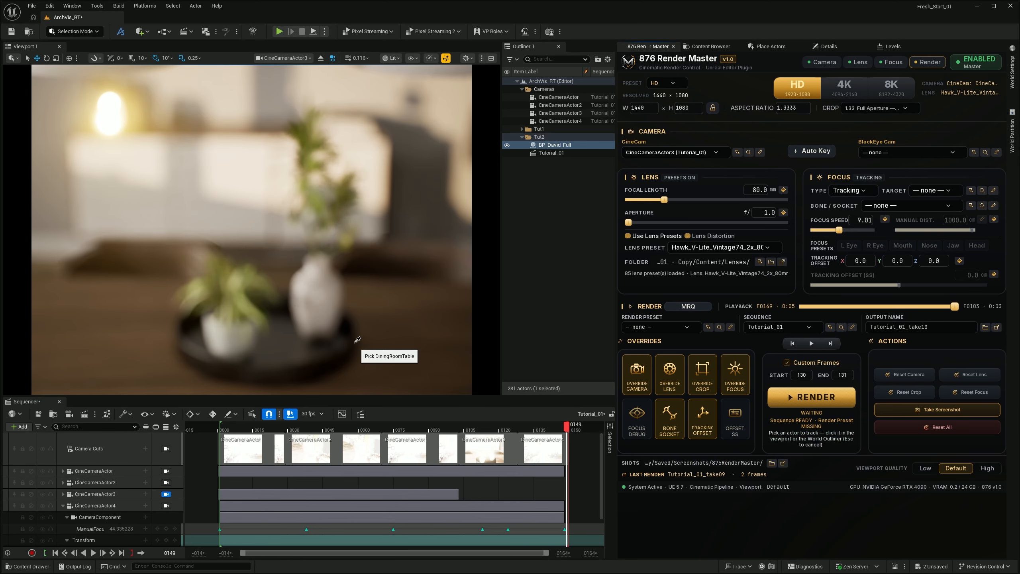
{"action": "left_click", "coordinate": [306, 357]}
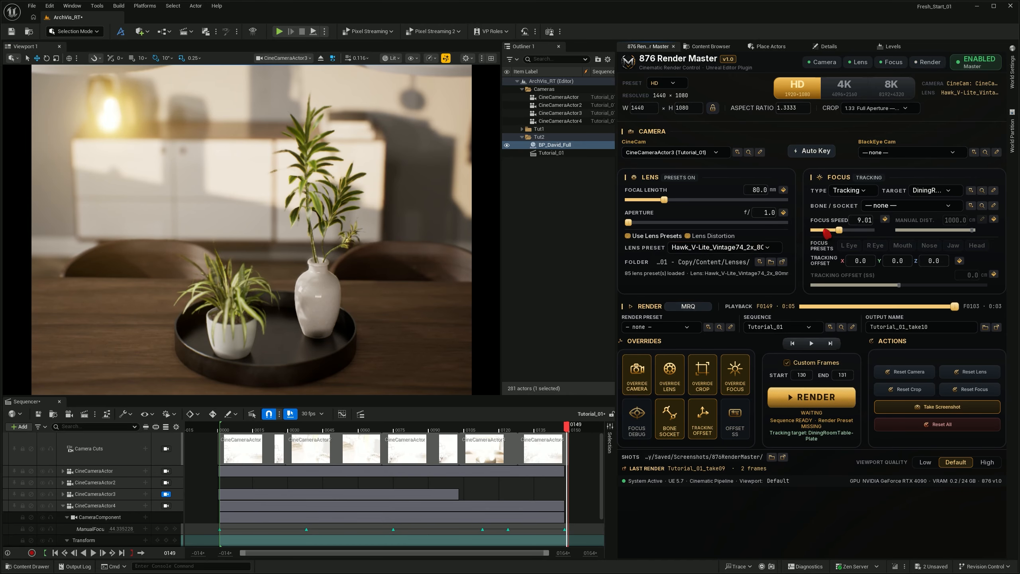
{"action": "left_click_drag", "start_coordinate": [629, 223], "coordinate": [198, 201]}
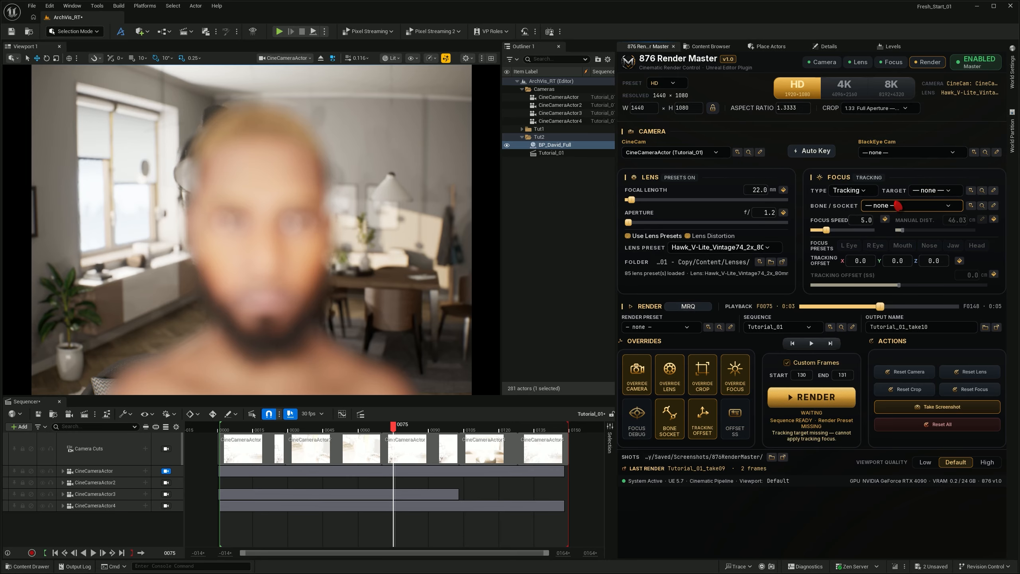
{"action": "left_click", "coordinate": [993, 192]}
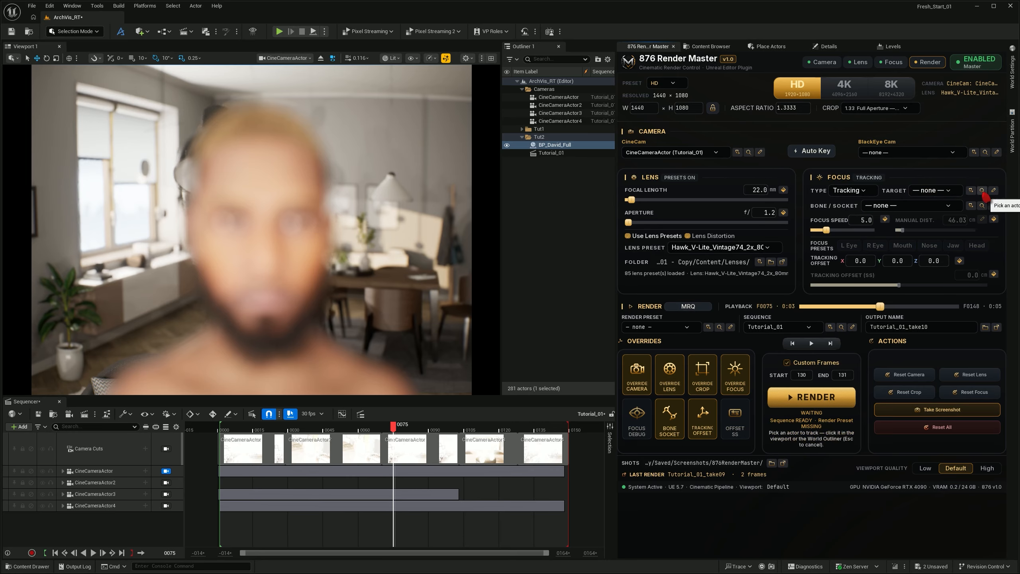
{"action": "left_click", "coordinate": [286, 242]}
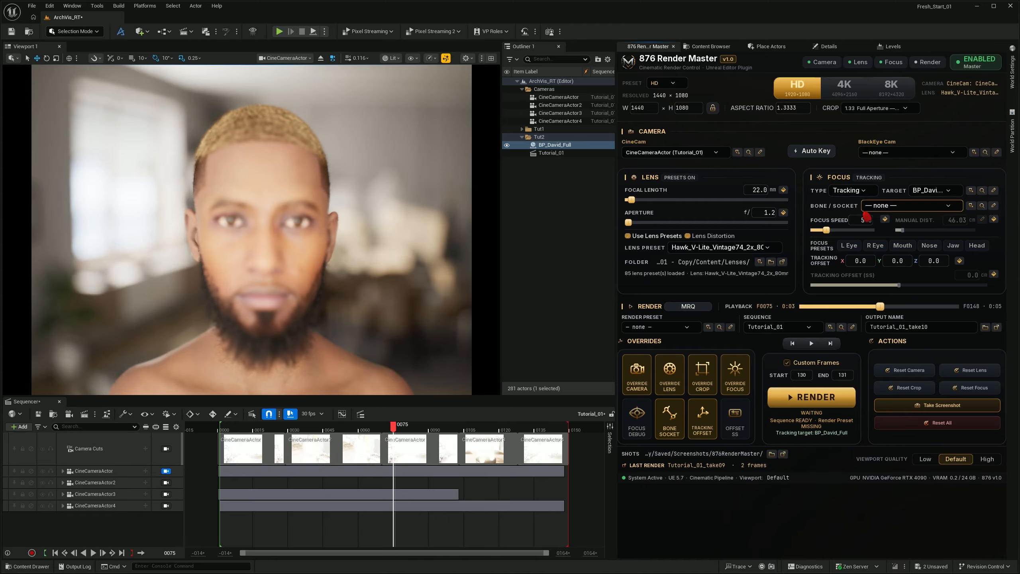
Step: Look through BP_David_Full's bone and socket list, then apply the L Eye focus preset to track the left eye
{"action": "left_click", "coordinate": [927, 205]}
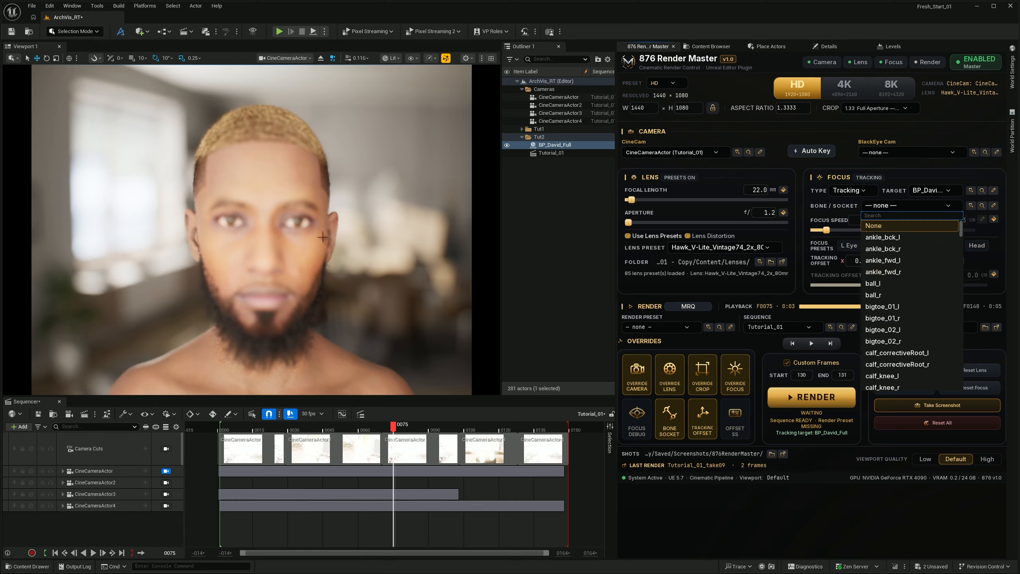
{"action": "scroll", "coordinate": [867, 249], "scroll_direction": "down", "scroll_amount": 15}
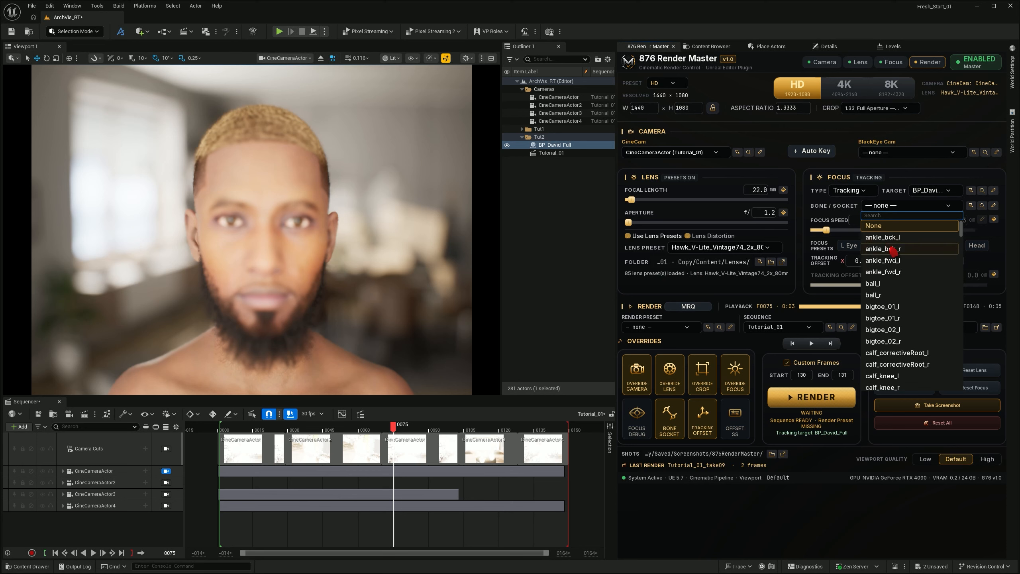
{"action": "scroll", "coordinate": [898, 287], "scroll_direction": "down", "scroll_amount": 8}
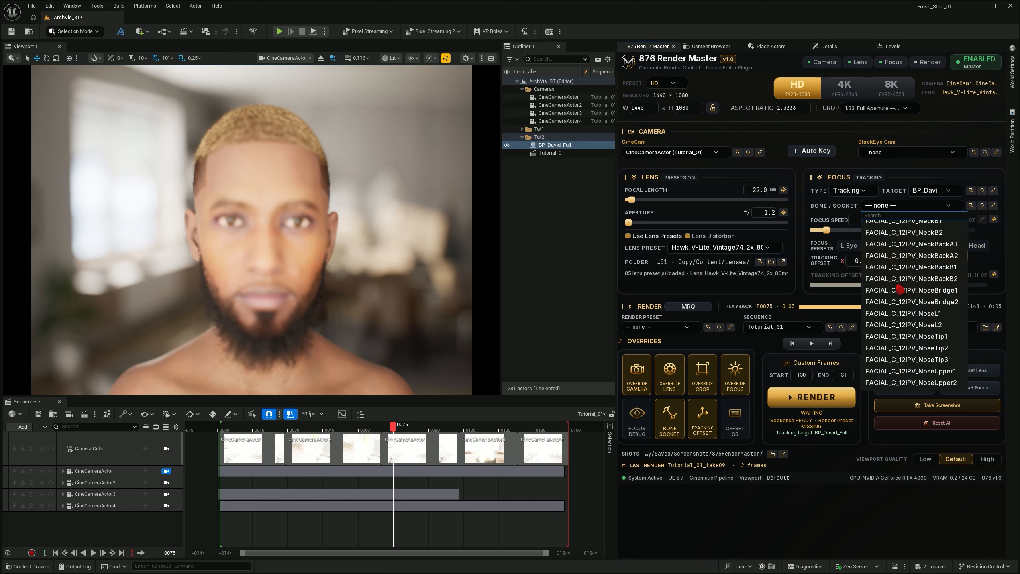
{"action": "left_click", "coordinate": [840, 220]}
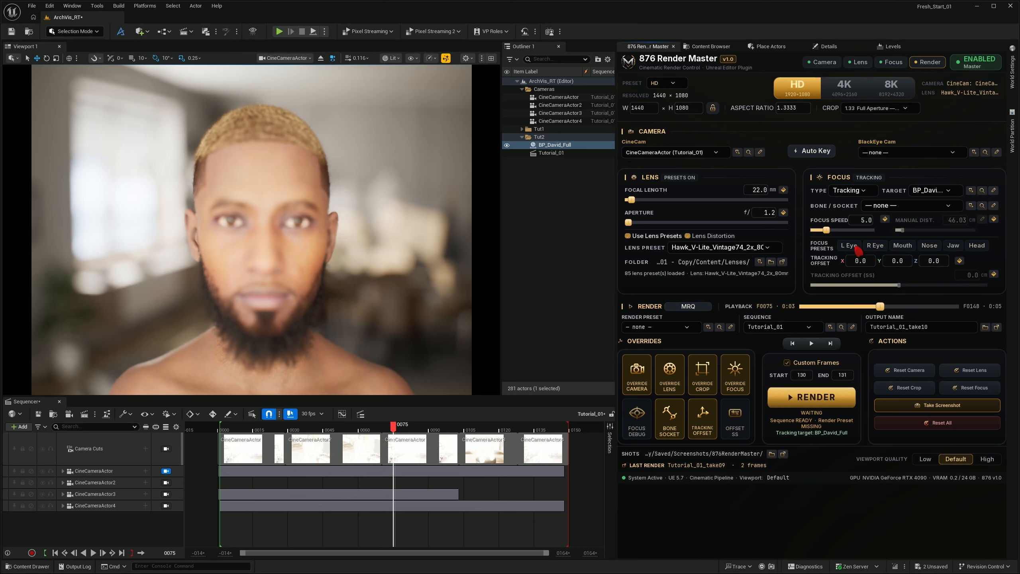
{"action": "left_click", "coordinate": [855, 246]}
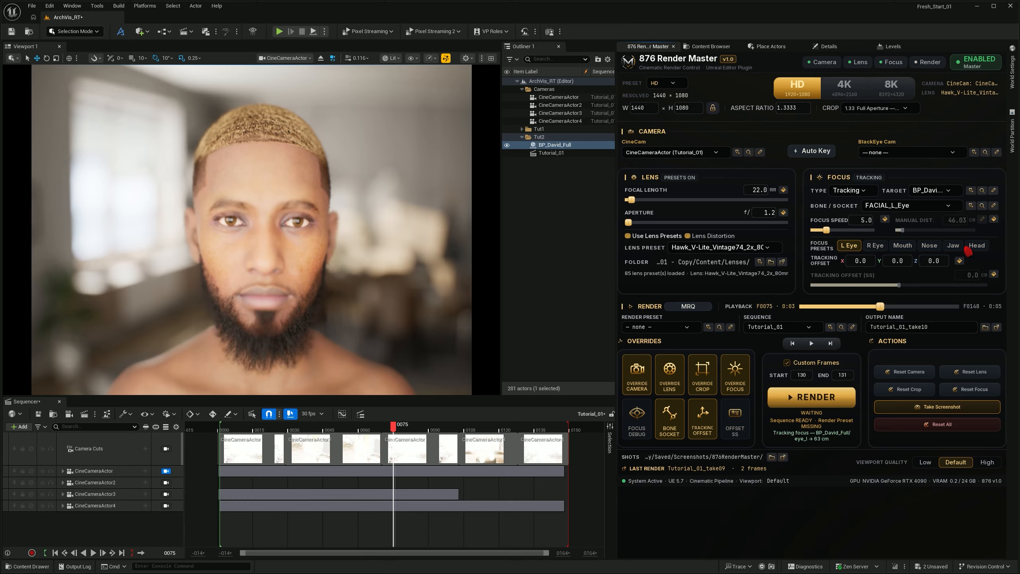
Step: Try the R Eye and Mouth focus presets and the X tracking offset, and return to the L Eye preset
{"action": "left_click", "coordinate": [875, 245]}
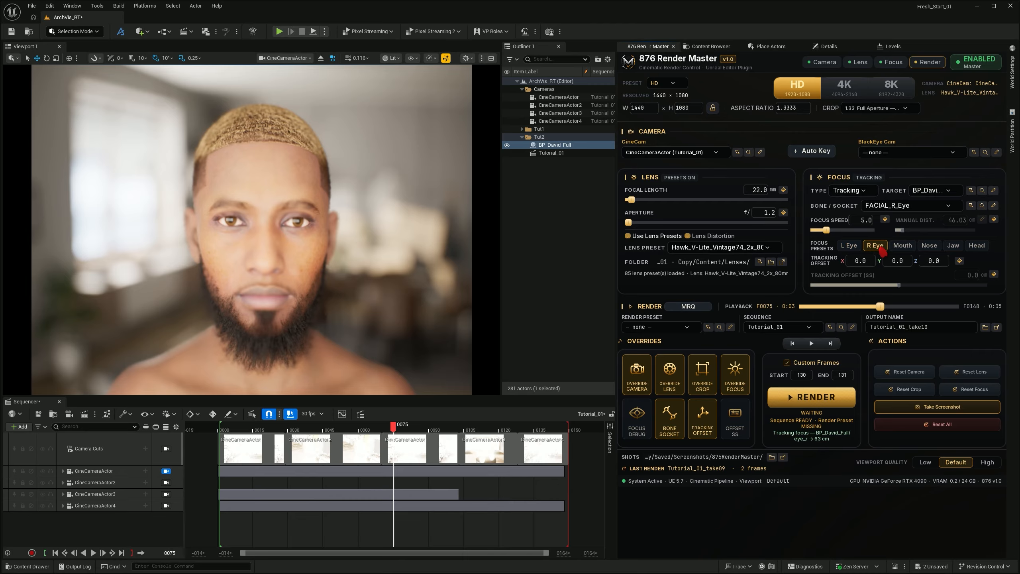
{"action": "left_click", "coordinate": [900, 247]}
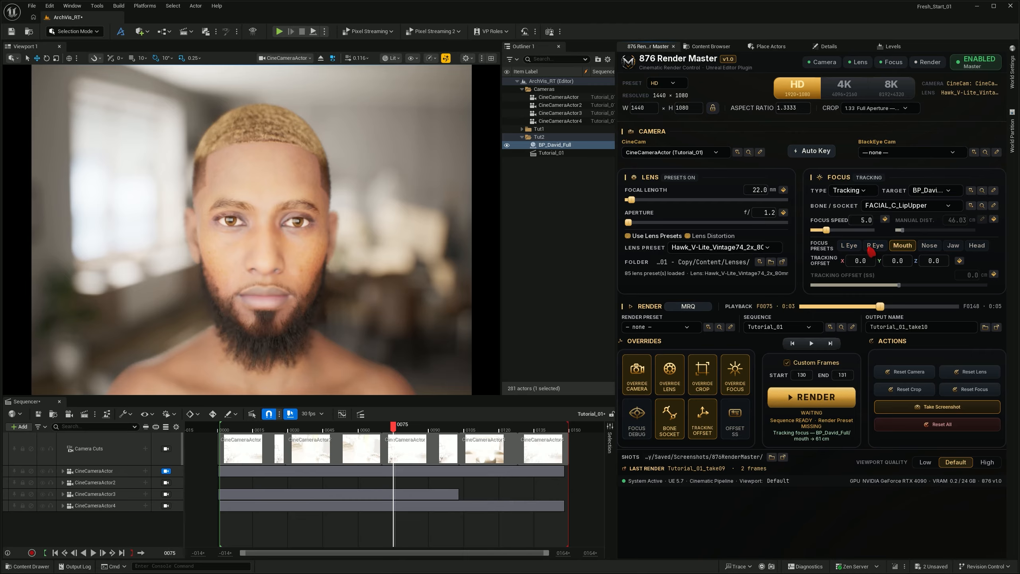
{"action": "left_click_drag", "start_coordinate": [859, 261], "coordinate": [828, 264]}
{"action": "left_click", "coordinate": [849, 245]}
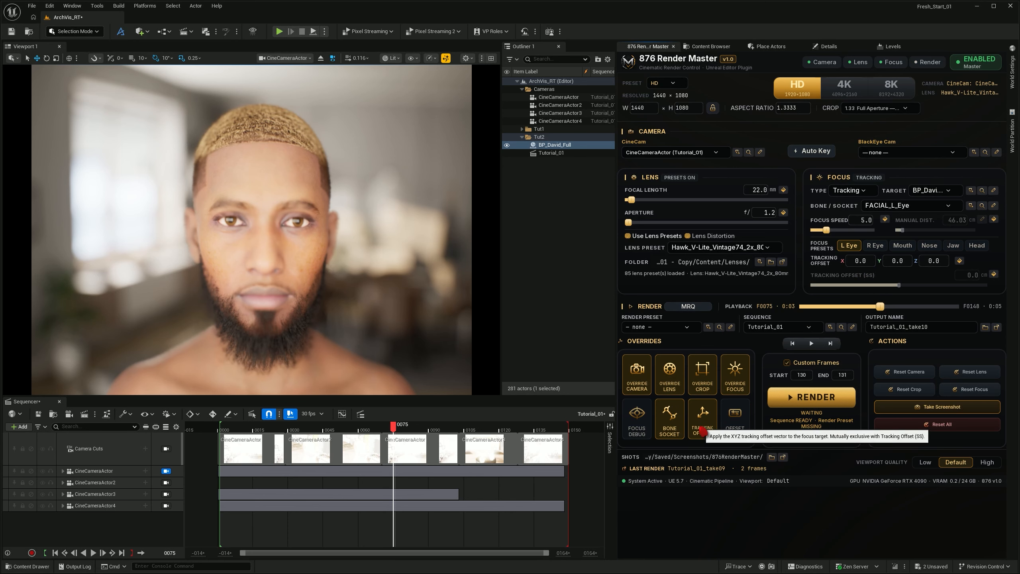
Step: Enable the Offset SS override, try the Tracking Offset (SS) slider, and reapply the L Eye focus preset
{"action": "left_click", "coordinate": [736, 425]}
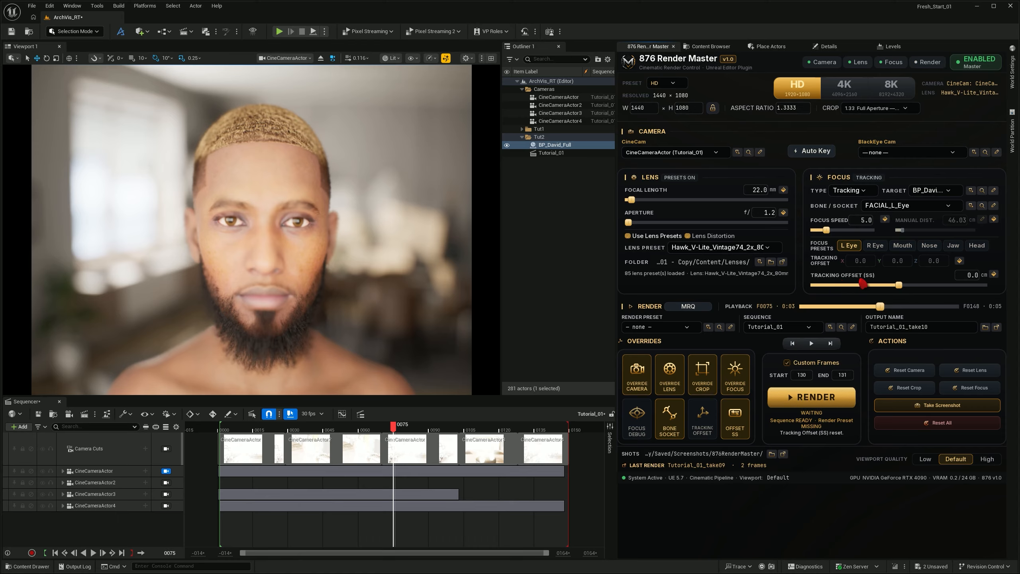
{"action": "mouse_move", "coordinate": [894, 286]}
{"action": "left_mouse_down"}
{"action": "mouse_move", "coordinate": [923, 288]}
{"action": "mouse_move", "coordinate": [901, 289]}
{"action": "left_mouse_up"}
{"action": "left_click", "coordinate": [854, 246]}
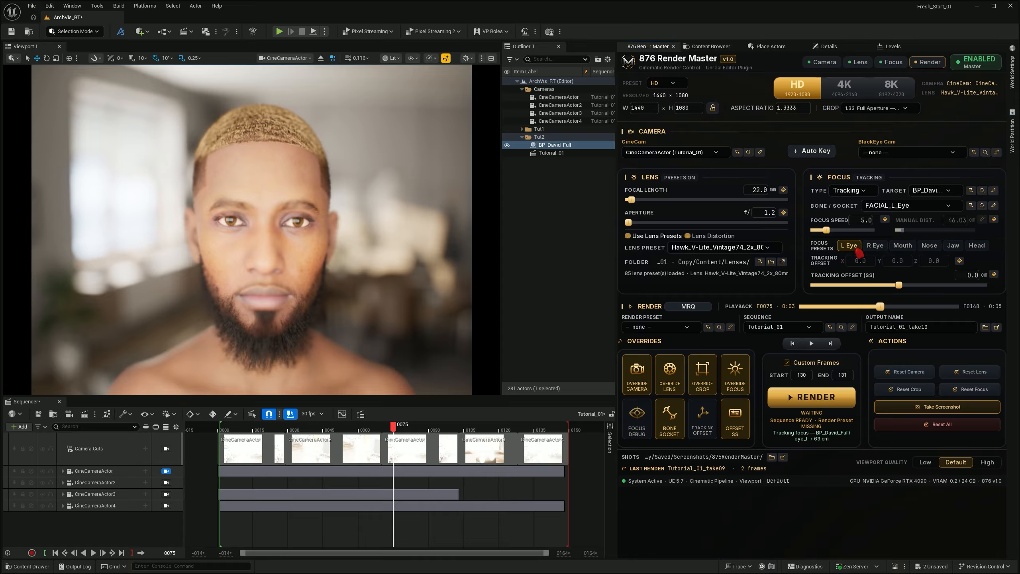
Step: Play the sequence twice from its first frame to examine how focus follows the left eye
{"action": "left_click", "coordinate": [793, 345]}
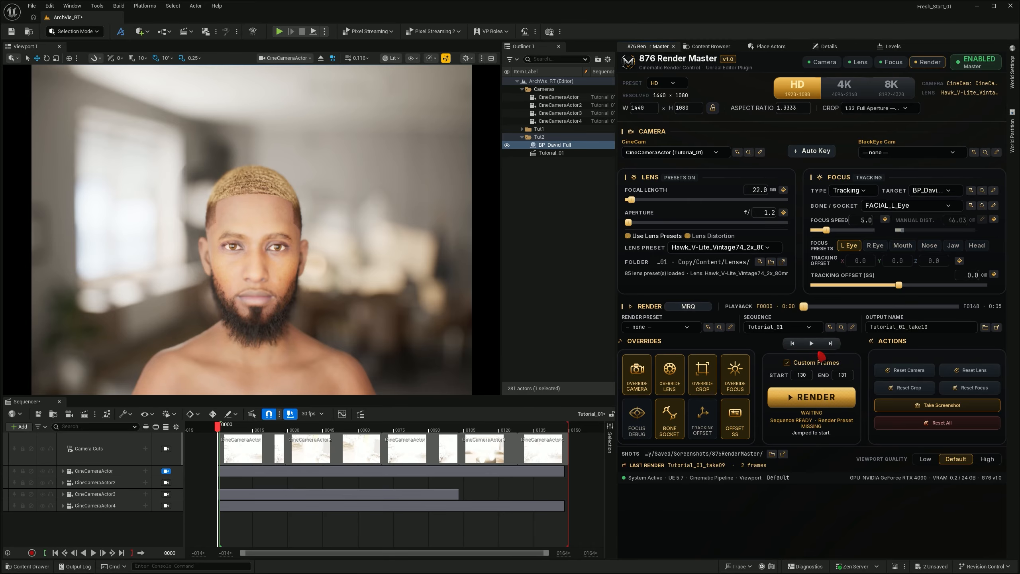
{"action": "left_click", "coordinate": [811, 344]}
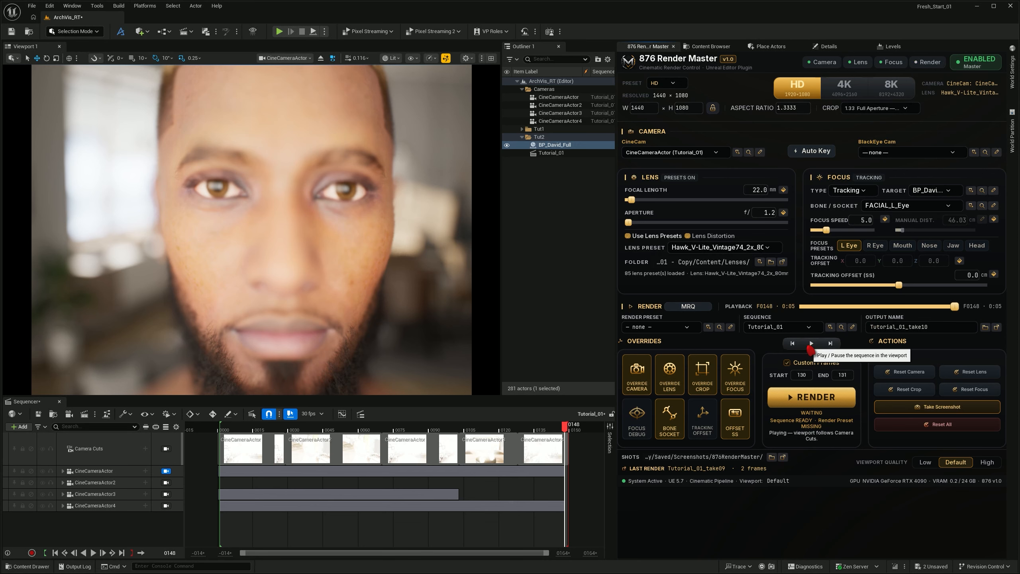
{"action": "left_click", "coordinate": [792, 344]}
{"action": "left_click", "coordinate": [813, 344]}
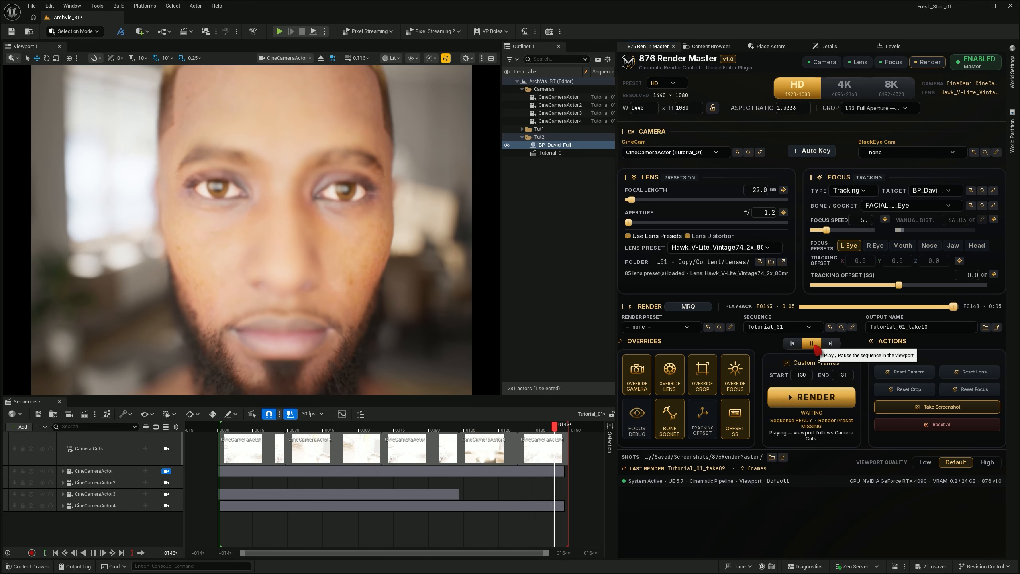
Step: Set the Tracking Offset (SS) to -0.78 cm, run playback, and set the aperture to f/1.0
{"action": "left_click_drag", "start_coordinate": [898, 285], "coordinate": [900, 286]}
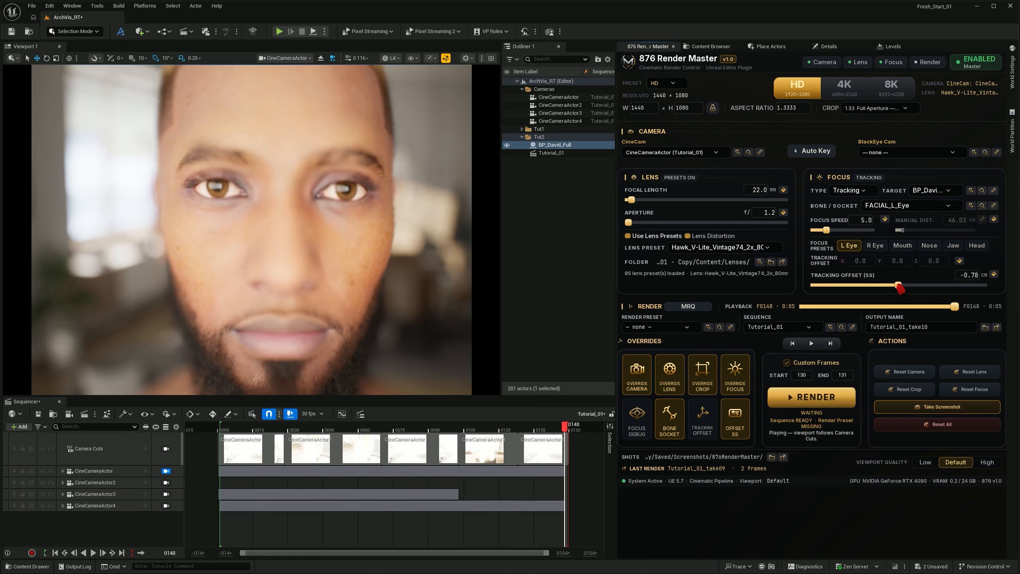
{"action": "left_click", "coordinate": [812, 344]}
{"action": "left_click_drag", "start_coordinate": [630, 222], "coordinate": [485, 231]}
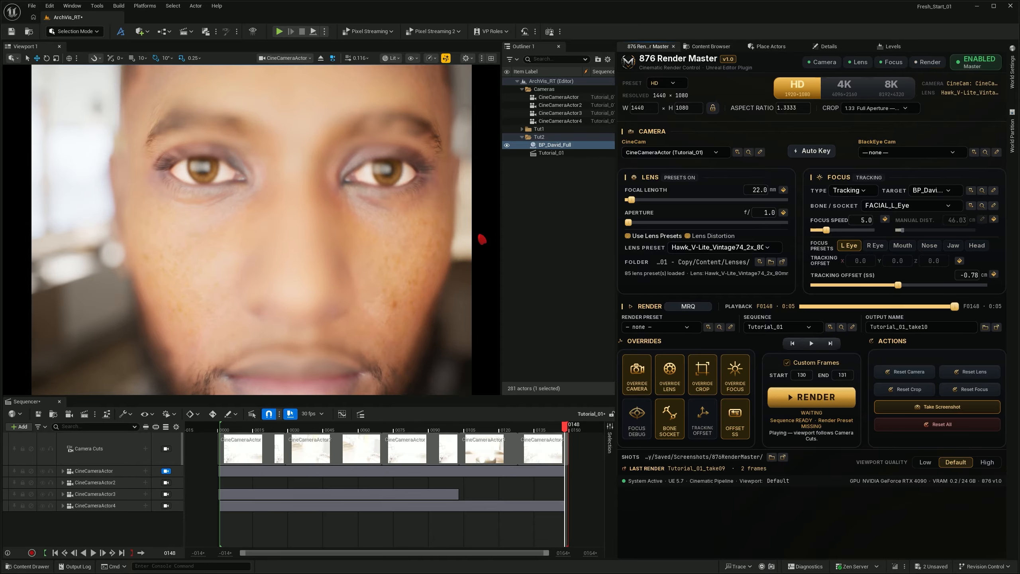
Step: Raise the focus speed to 14.47, replay the sequence from its first frame, and readjust the Tracking Offset (SS)
{"action": "left_click", "coordinate": [794, 344]}
{"action": "left_click_drag", "start_coordinate": [831, 232], "coordinate": [856, 233]}
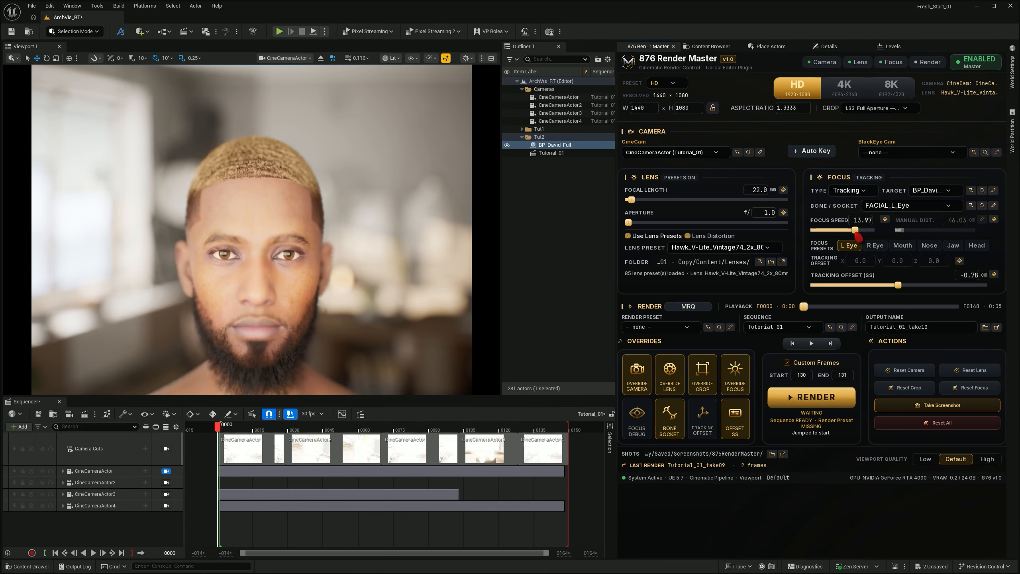
{"action": "left_click", "coordinate": [816, 344]}
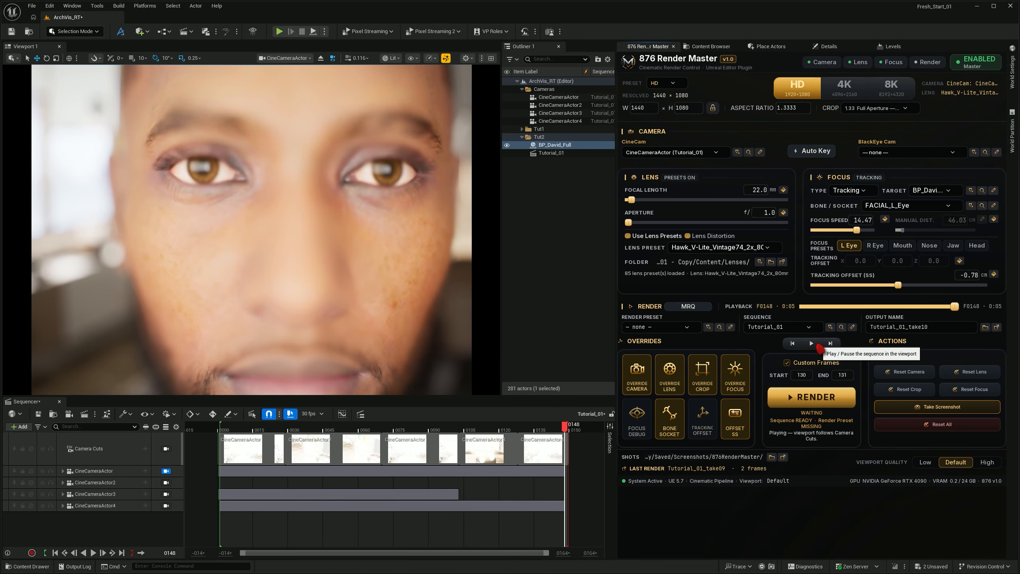
{"action": "left_click_drag", "start_coordinate": [905, 286], "coordinate": [899, 288]}
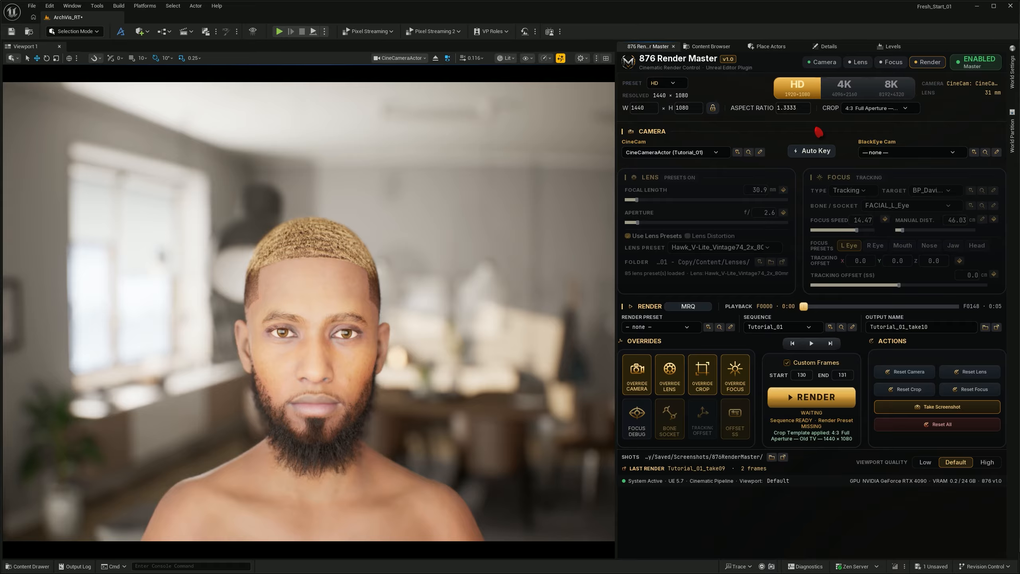
Step: Try the 4K and 8K resolutions, return to HD, and look through the resolution preset list without changing it
{"action": "left_click", "coordinate": [842, 98]}
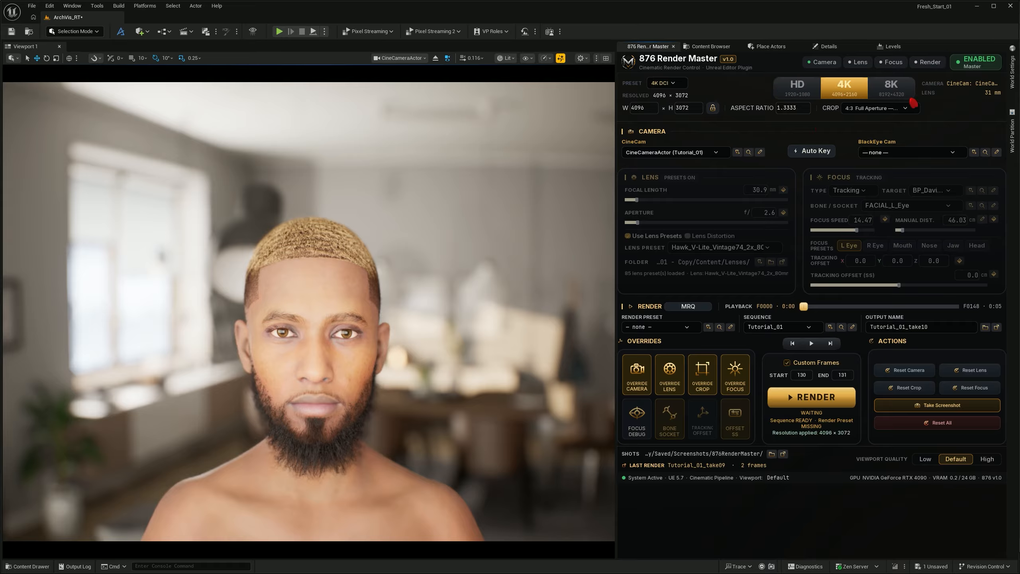
{"action": "left_click", "coordinate": [885, 86]}
{"action": "left_click", "coordinate": [798, 87]}
{"action": "left_click", "coordinate": [674, 84]}
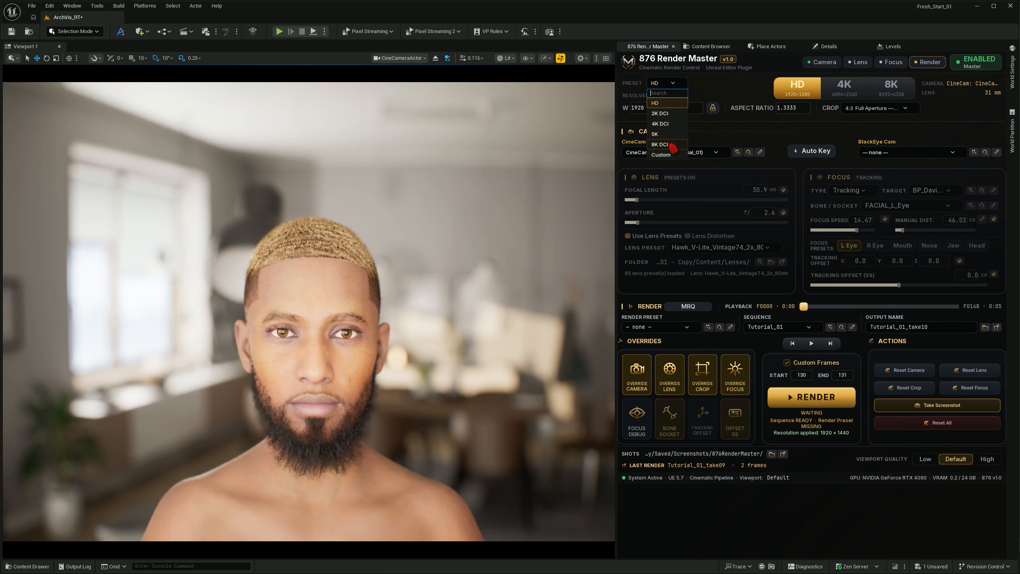
{"action": "left_click", "coordinate": [752, 140]}
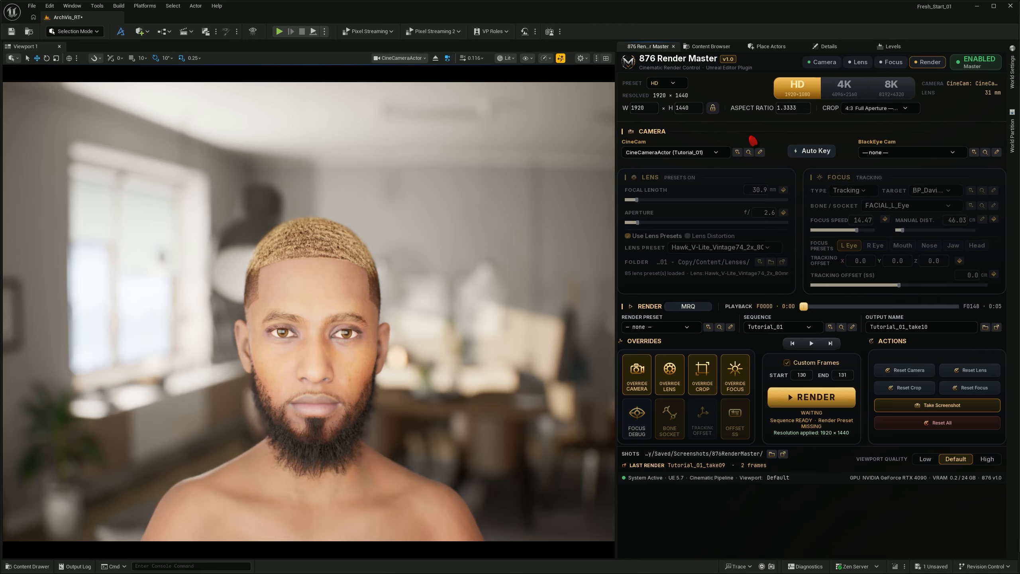
Step: Apply the 1.85:1 DCI Flat crop, step through other templates such as 21:9 Scope Master, and settle on 1.90:1 Full Container
{"action": "left_click", "coordinate": [878, 110]}
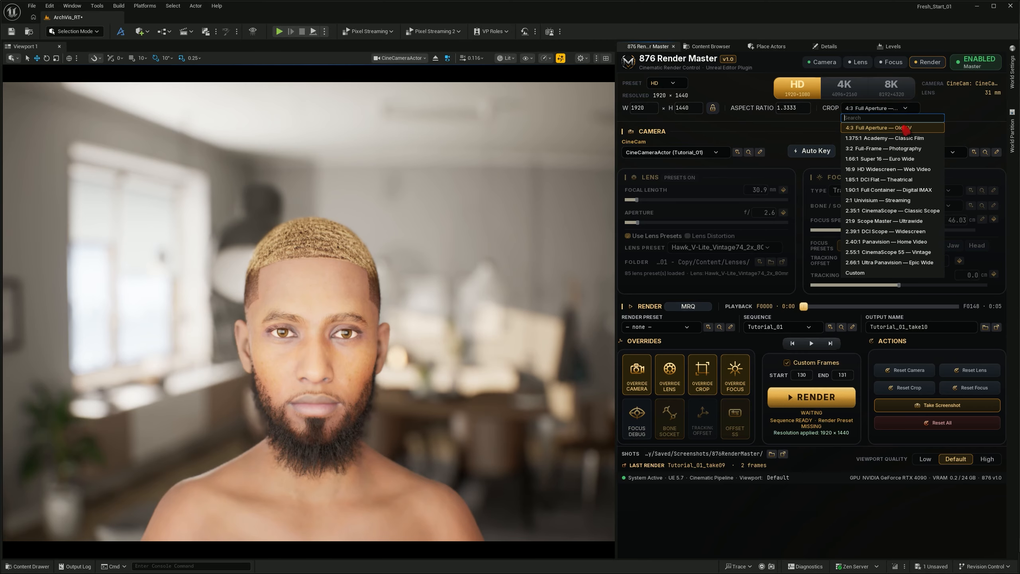
{"action": "left_click", "coordinate": [872, 179]}
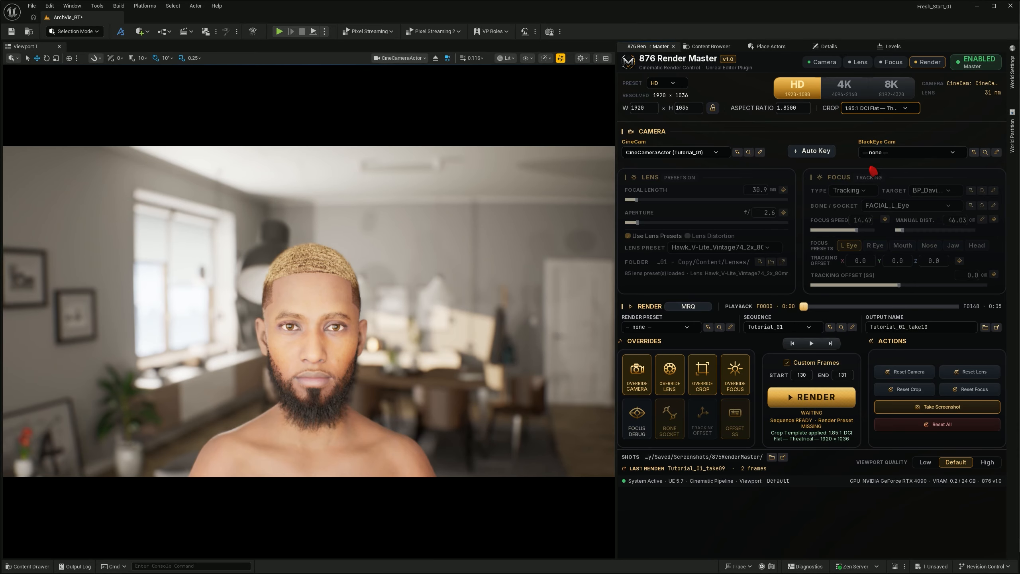
{"action": "key", "text": "Down"}
{"action": "key", "text": "Down"}
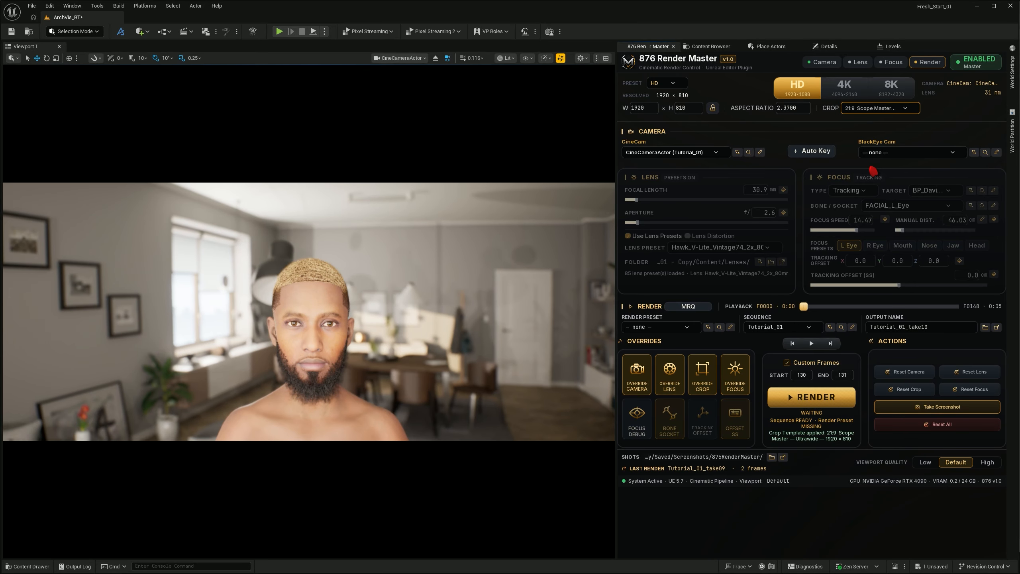
{"action": "key", "text": "Down"}
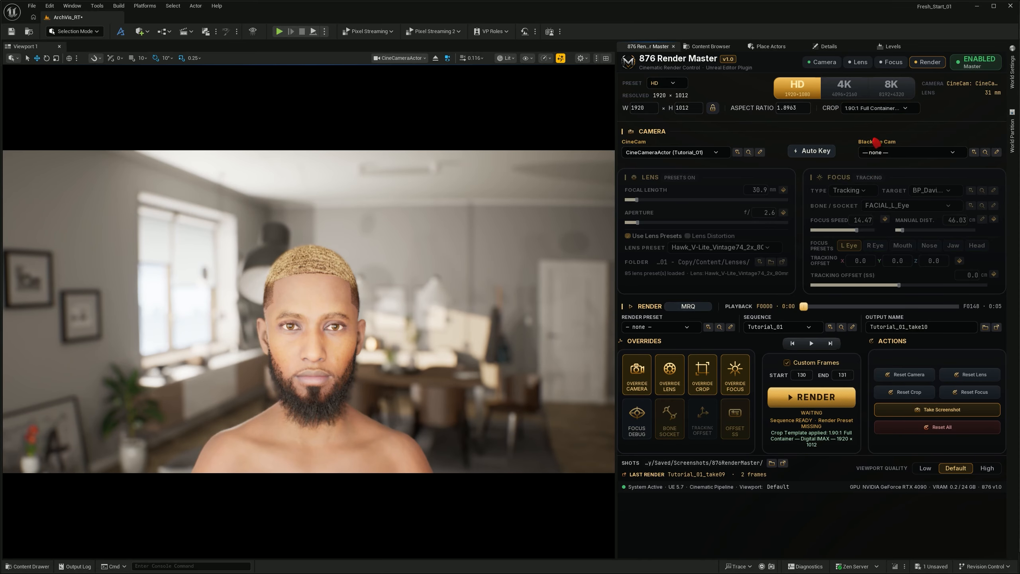
Step: Try the 2.66:1 Ultra Panavision crop template, and return to 1.90:1 Full Container — Digital IMAX
{"action": "left_click", "coordinate": [889, 108]}
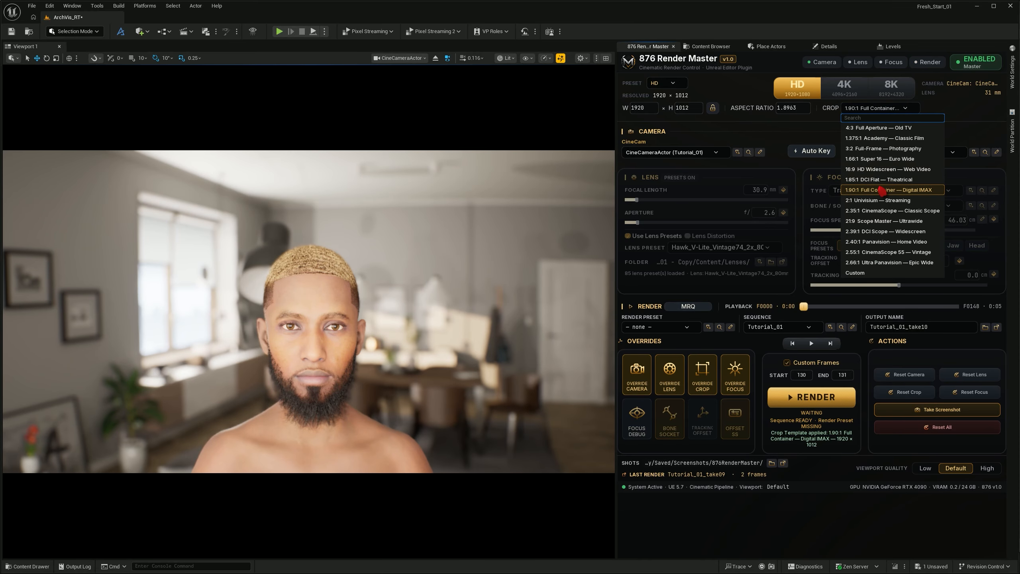
{"action": "left_click", "coordinate": [874, 263]}
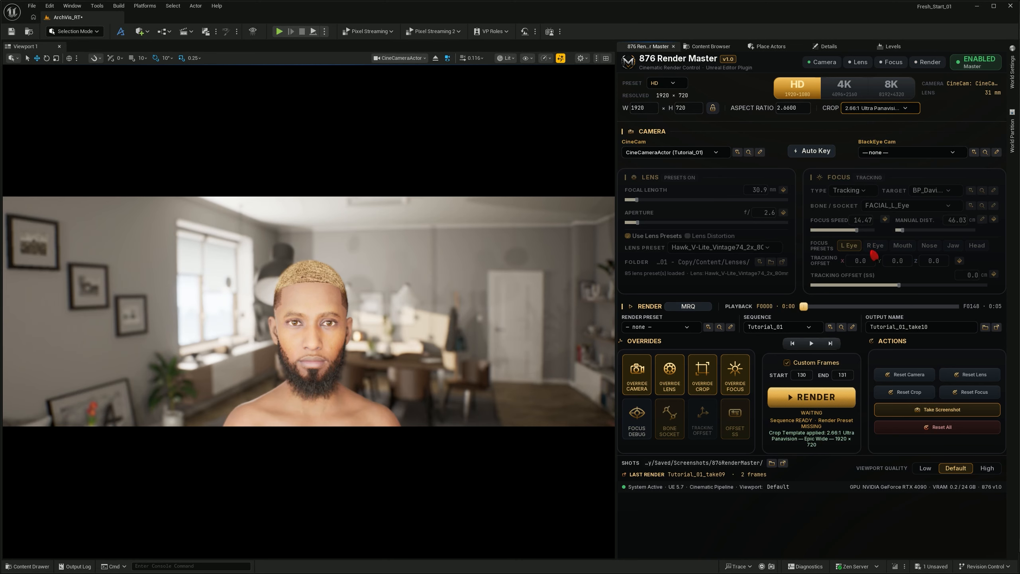
{"action": "left_click", "coordinate": [892, 108]}
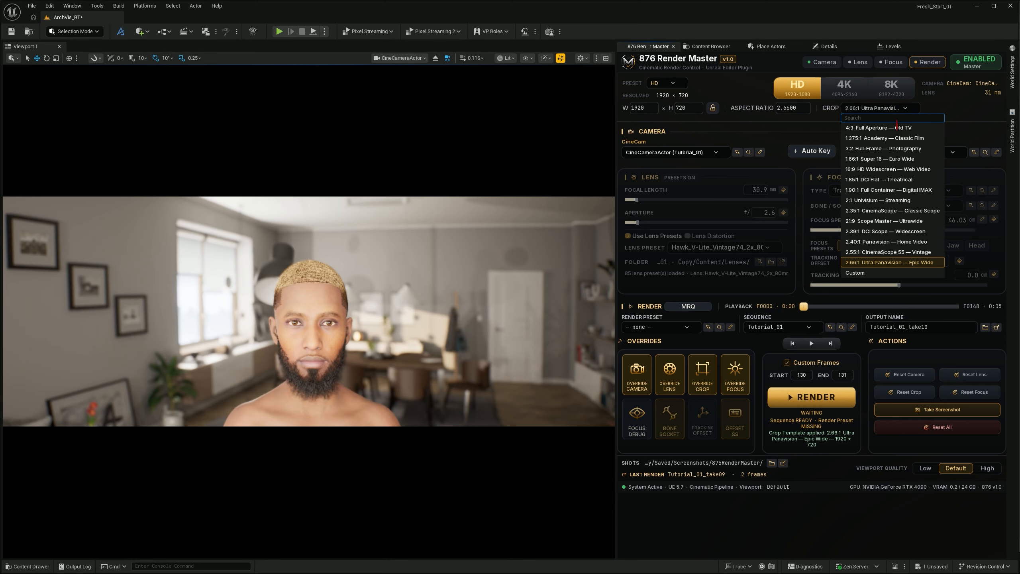
{"action": "left_click", "coordinate": [889, 191]}
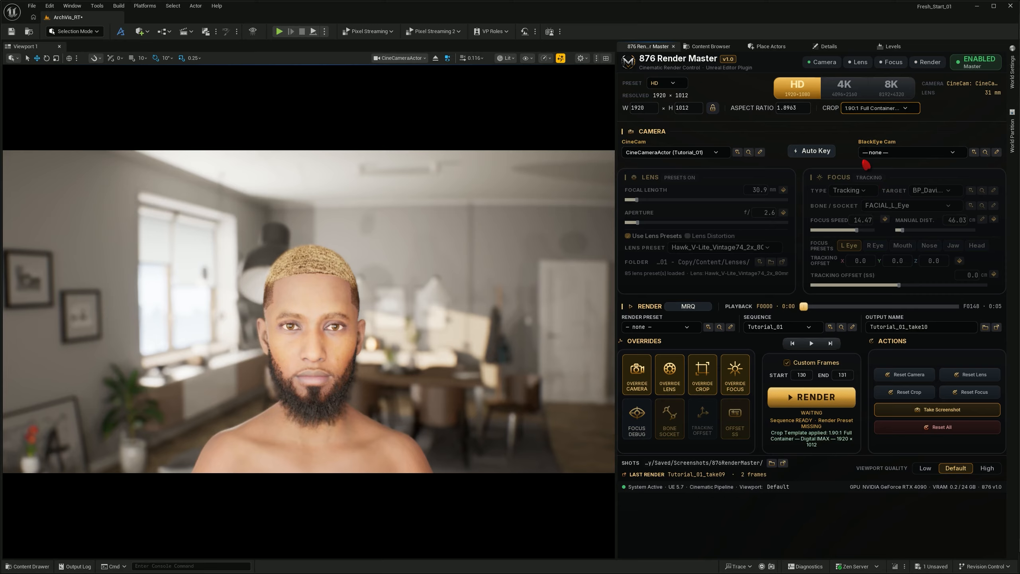
Step: Set the resolution to 4K and apply the 2.39:1 DCI Scope crop template, followed by 2:1 Univisium — Streaming
{"action": "left_click", "coordinate": [845, 94]}
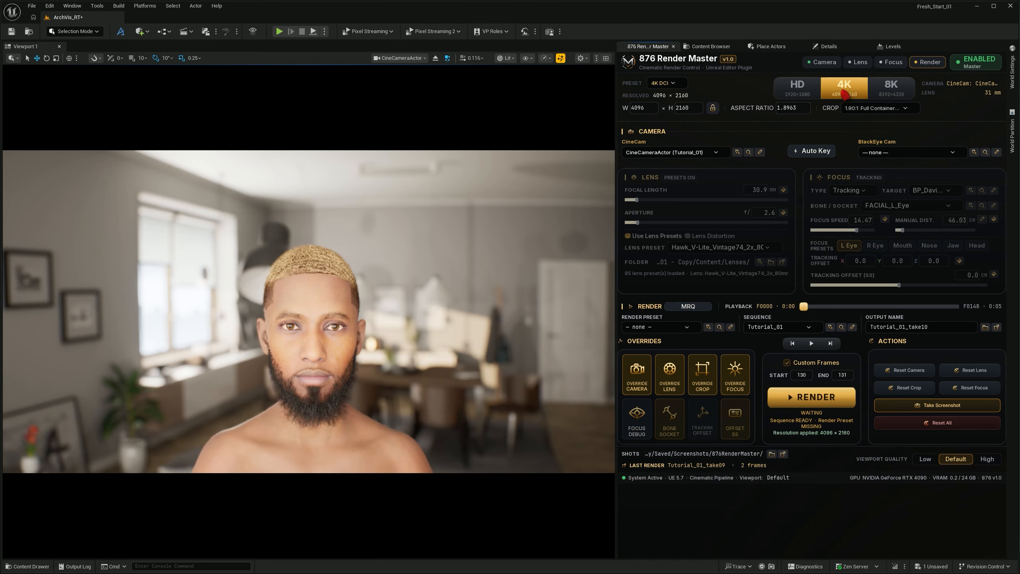
{"action": "left_click", "coordinate": [887, 109]}
{"action": "left_click", "coordinate": [889, 108]}
{"action": "left_click", "coordinate": [888, 108]}
{"action": "left_click", "coordinate": [888, 231]}
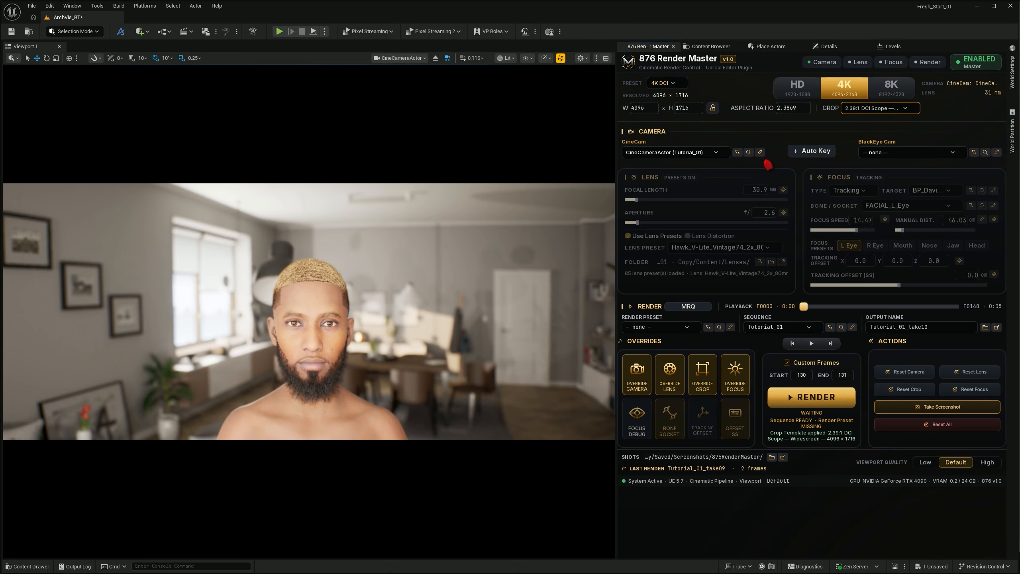
{"action": "left_click", "coordinate": [674, 115]}
{"action": "left_click", "coordinate": [860, 107]}
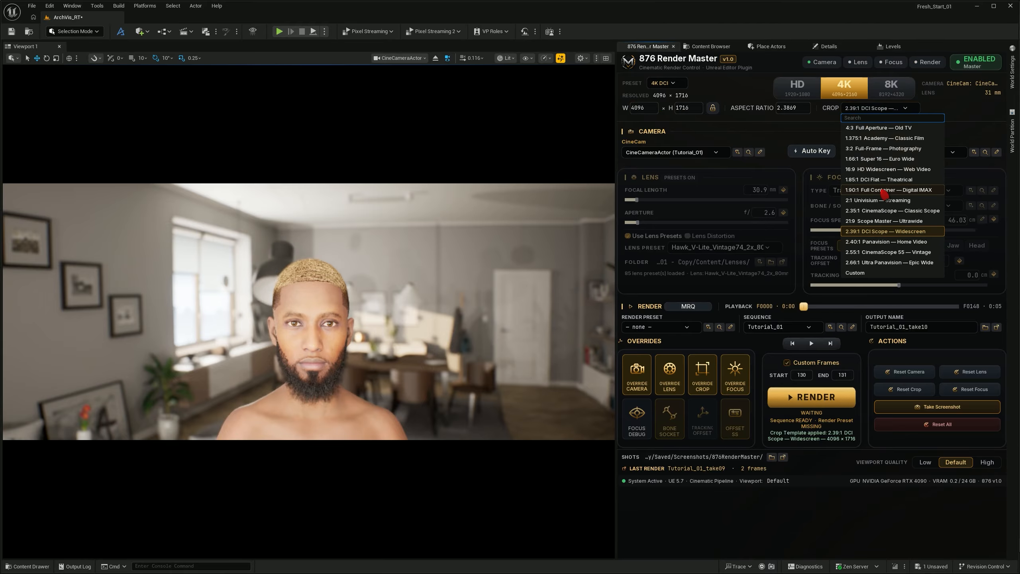
{"action": "left_click", "coordinate": [889, 201]}
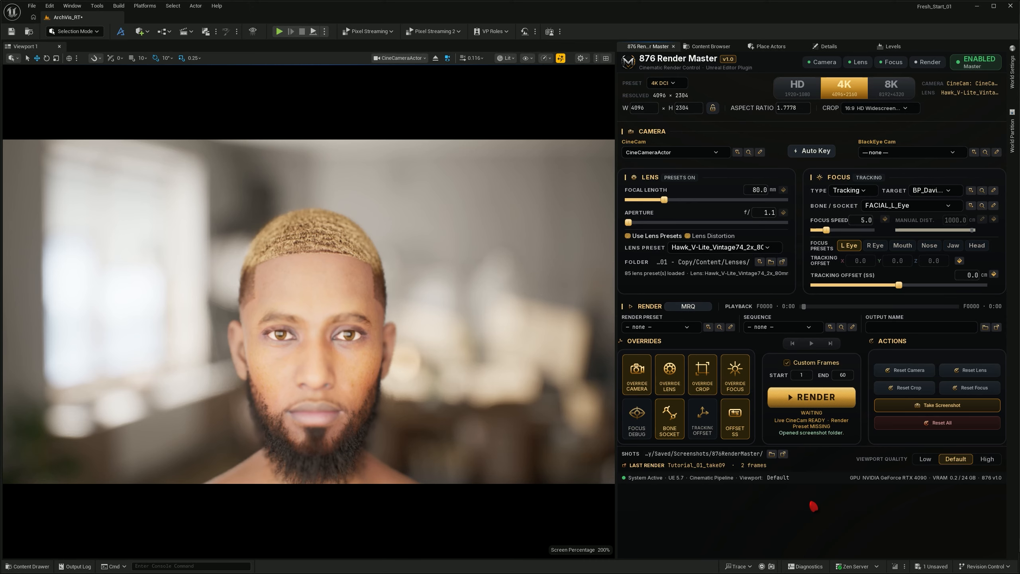
Step: Take a screenshot, view the saved PNG from the 876RenderMaster screenshot folder, and close the image and folder windows
{"action": "left_click", "coordinate": [922, 410]}
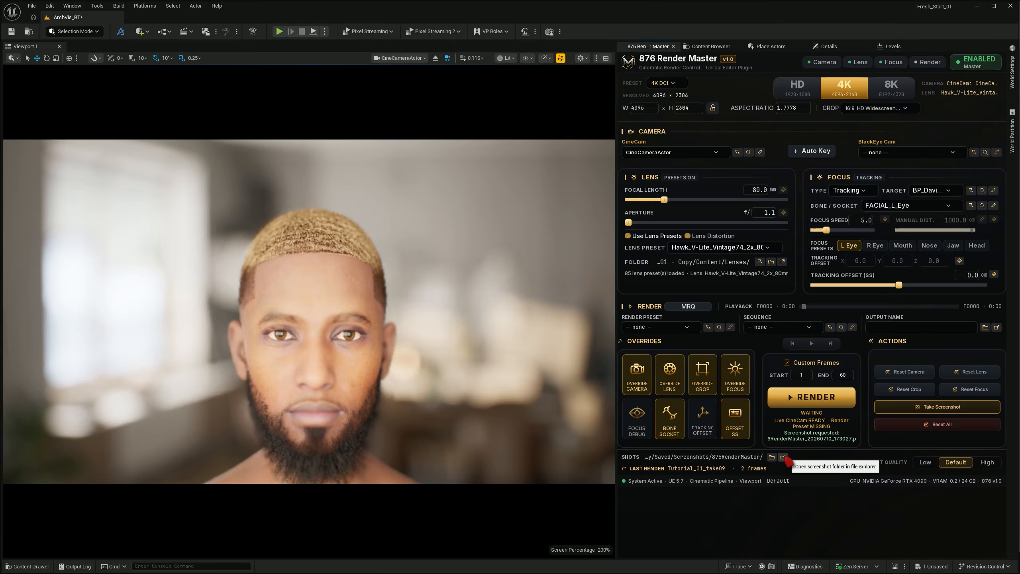
{"action": "left_click", "coordinate": [771, 457]}
{"action": "double_click", "coordinate": [292, 226]}
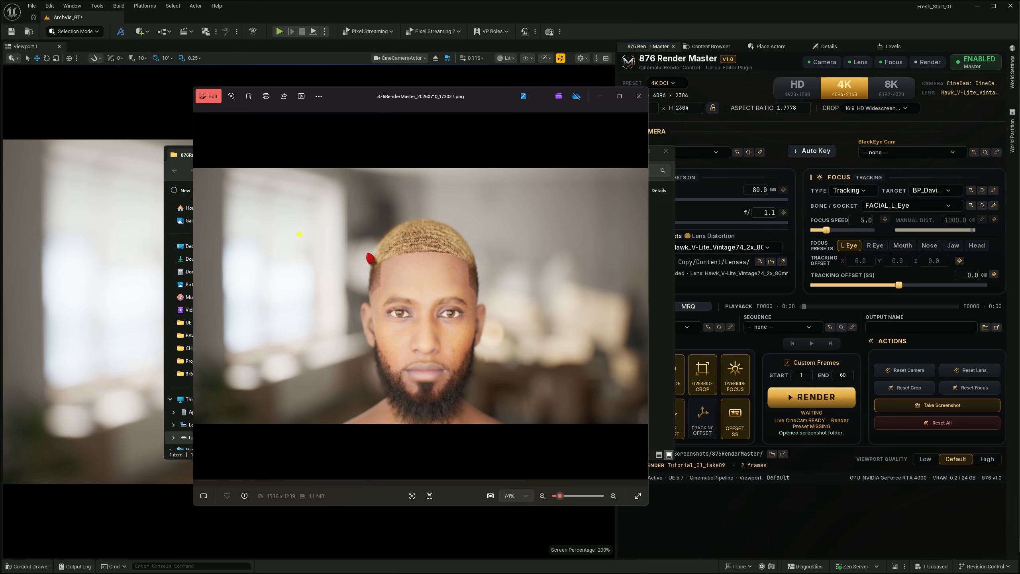
{"action": "left_click", "coordinate": [638, 96]}
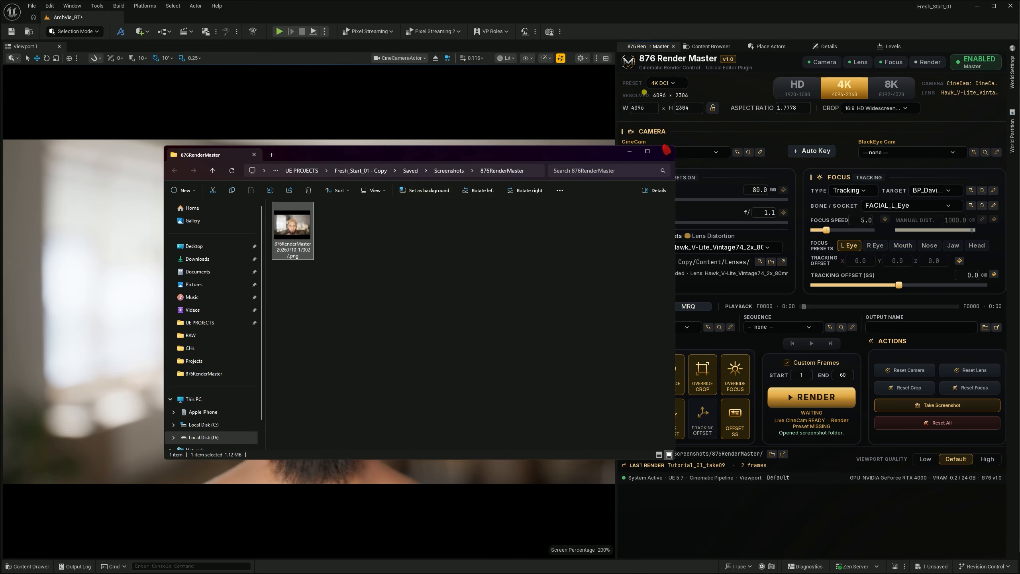
{"action": "left_click", "coordinate": [665, 151]}
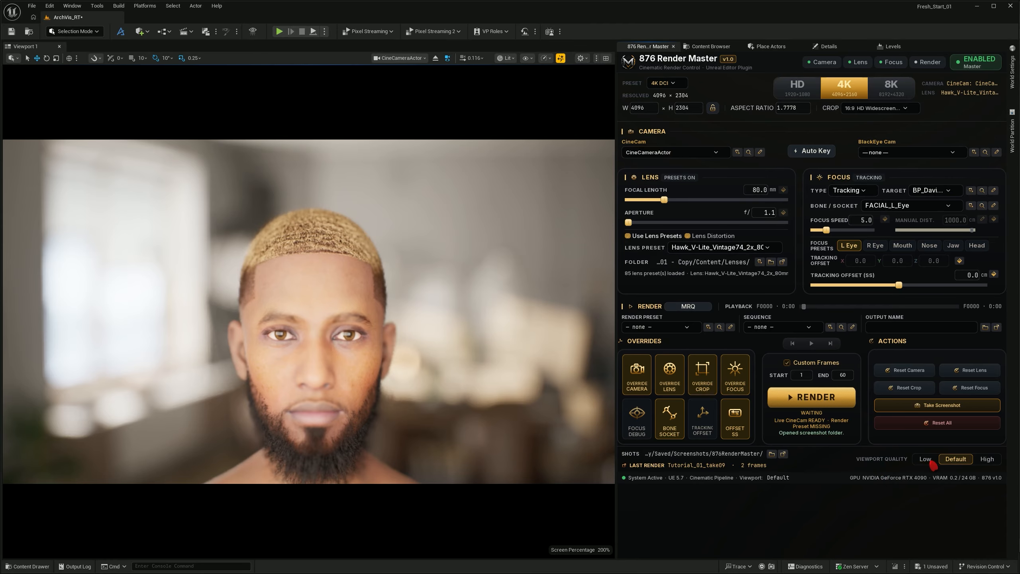
Step: Compare the Default, Low and High viewport quality settings, ending on Low
{"action": "left_click", "coordinate": [951, 460]}
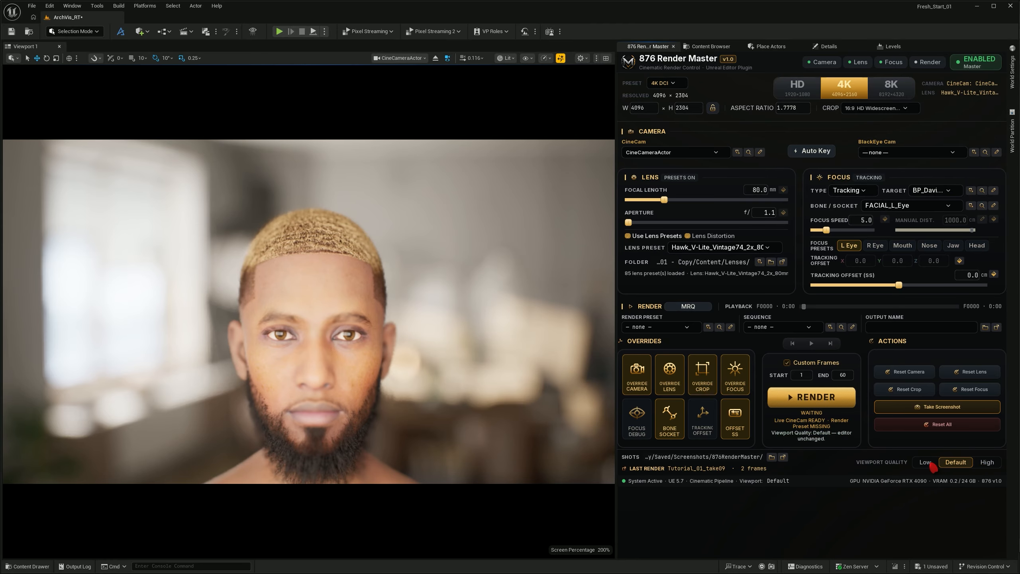
{"action": "left_click", "coordinate": [931, 462]}
{"action": "left_click", "coordinate": [982, 462]}
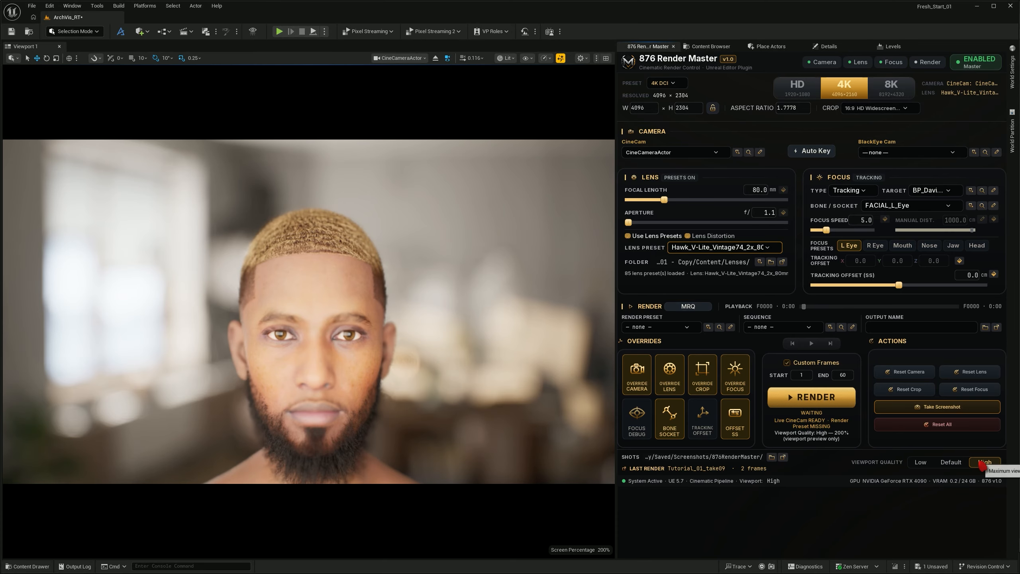
{"action": "left_click", "coordinate": [921, 466]}
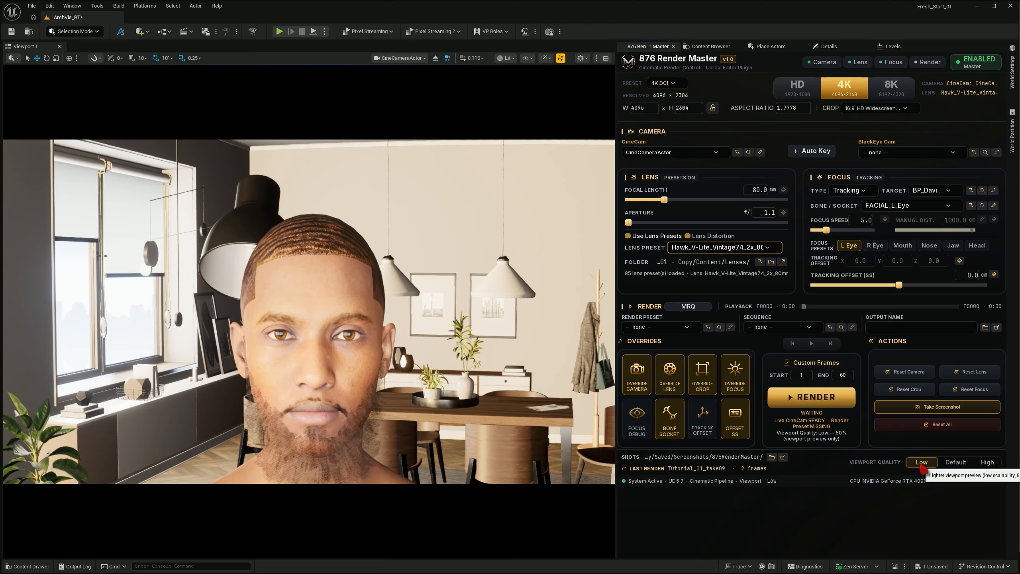
Step: Set the viewport quality to Default and the custom render frame range from 0 to 1
{"action": "left_click", "coordinate": [950, 465]}
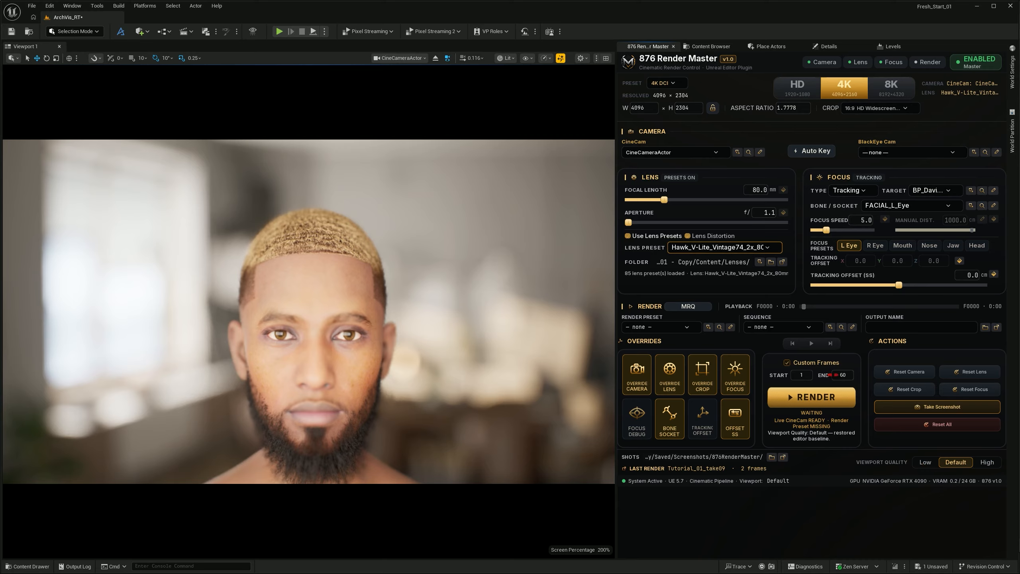
{"action": "left_click", "coordinate": [845, 376]}
{"action": "type", "text": "1"}
{"action": "key", "text": "Return"}
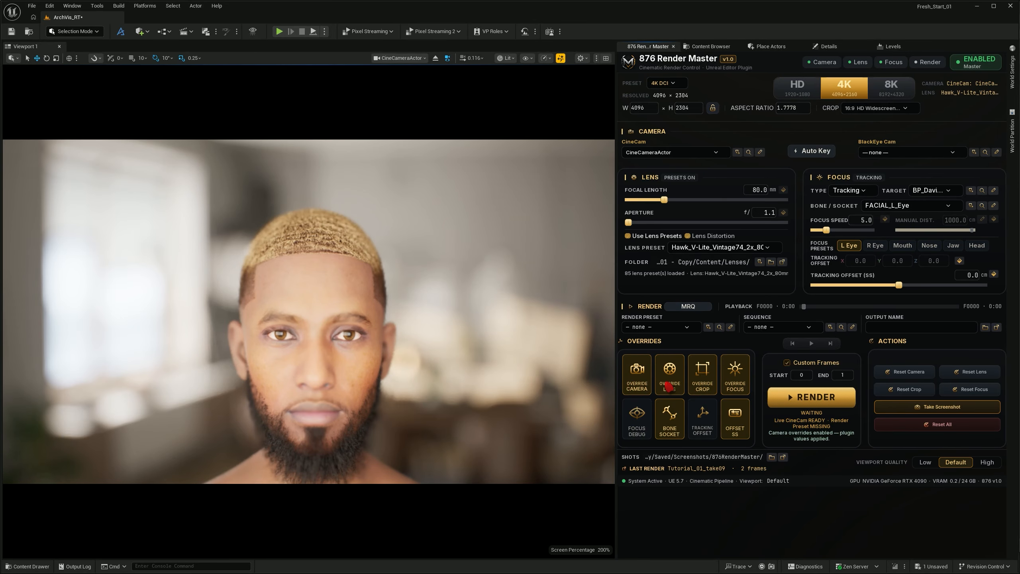
Step: Toggle the Lens, Focus and Crop overrides off and back on
{"action": "left_click", "coordinate": [668, 387]}
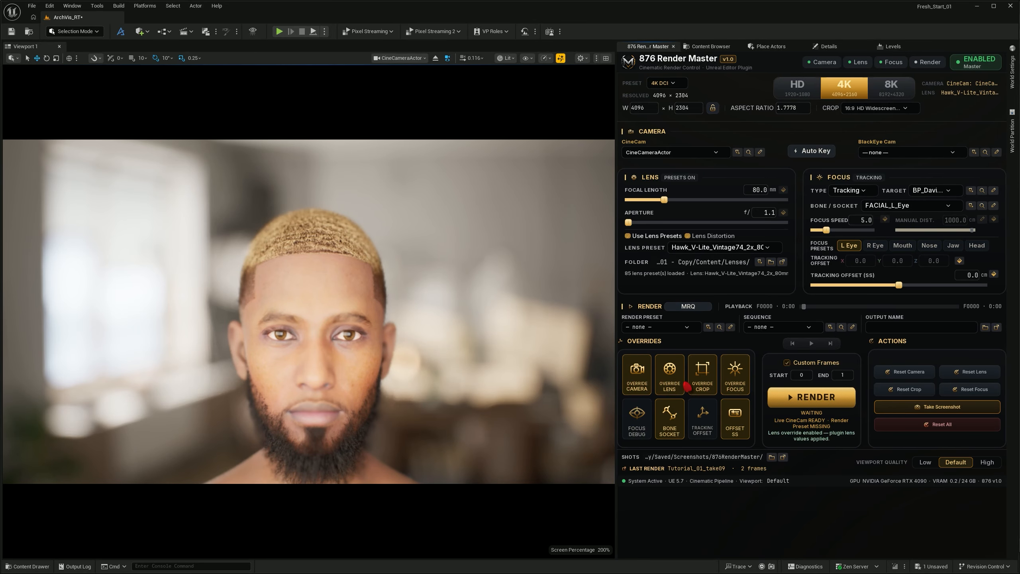
{"action": "left_click", "coordinate": [733, 386]}
{"action": "left_click", "coordinate": [706, 389]}
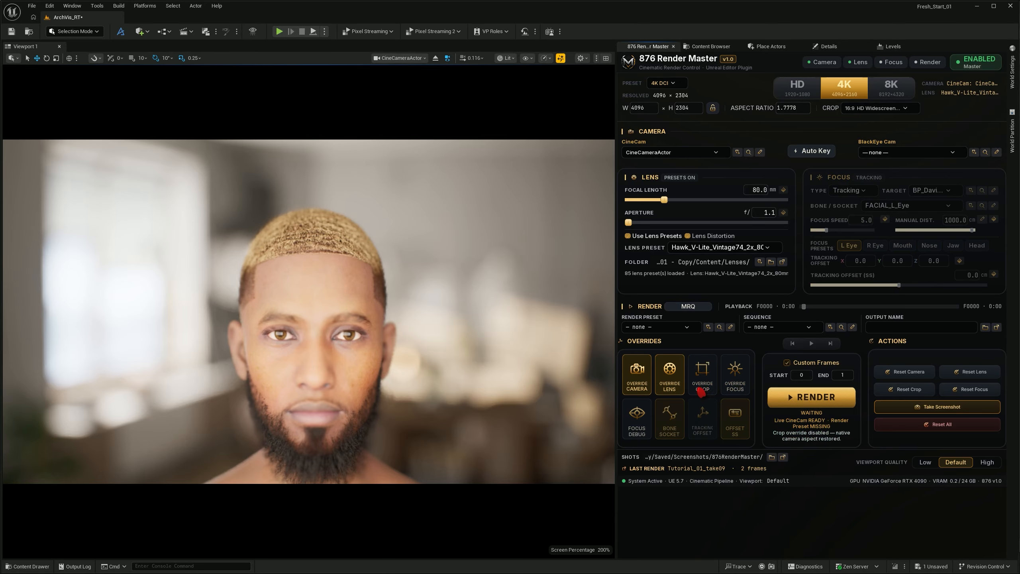
{"action": "left_click", "coordinate": [727, 388]}
{"action": "left_click", "coordinate": [703, 384]}
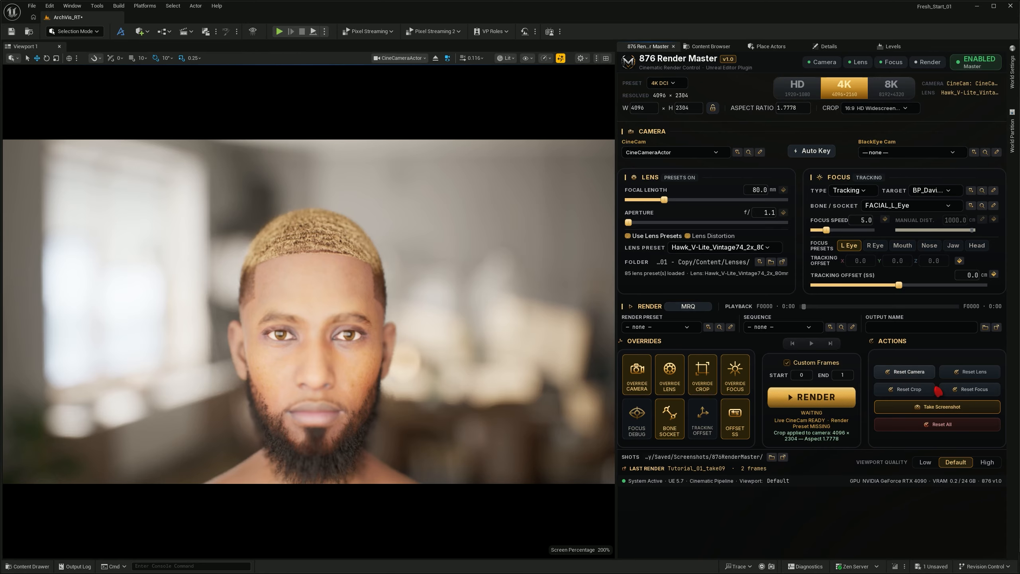
Step: Reset the camera selection and the crop settings
{"action": "left_click", "coordinate": [912, 372]}
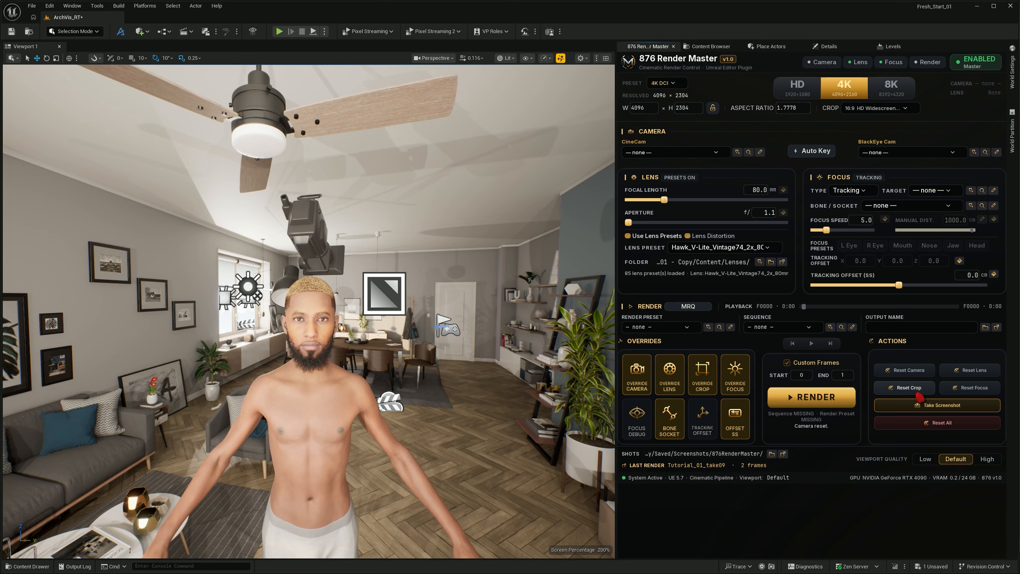
{"action": "left_click", "coordinate": [918, 392]}
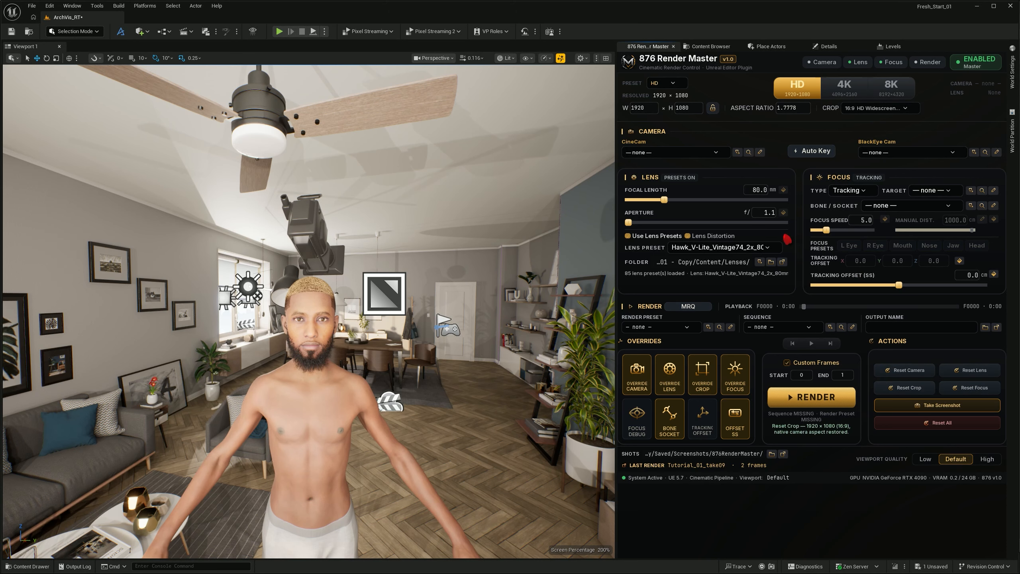
Step: Select CineCameraActor as the CineCam and apply the 2:1 Univisium — Streaming crop template
{"action": "left_click", "coordinate": [711, 152]}
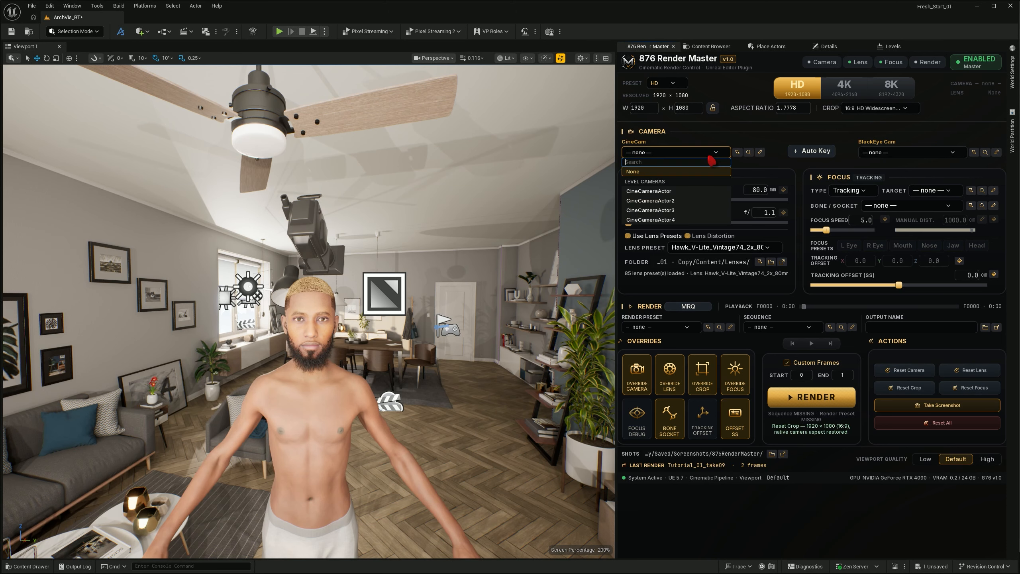
{"action": "left_click", "coordinate": [694, 192]}
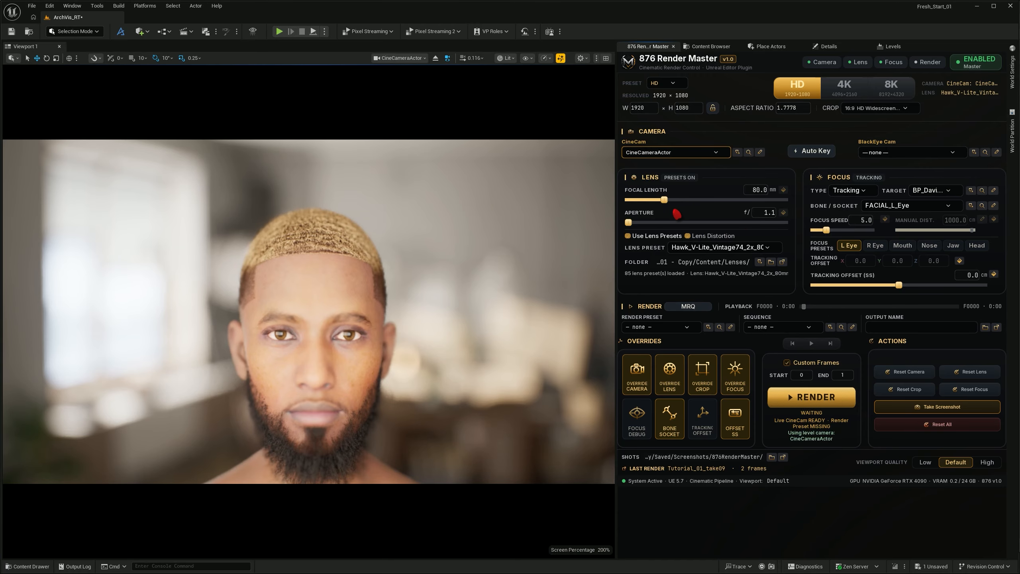
{"action": "left_click", "coordinate": [871, 108]}
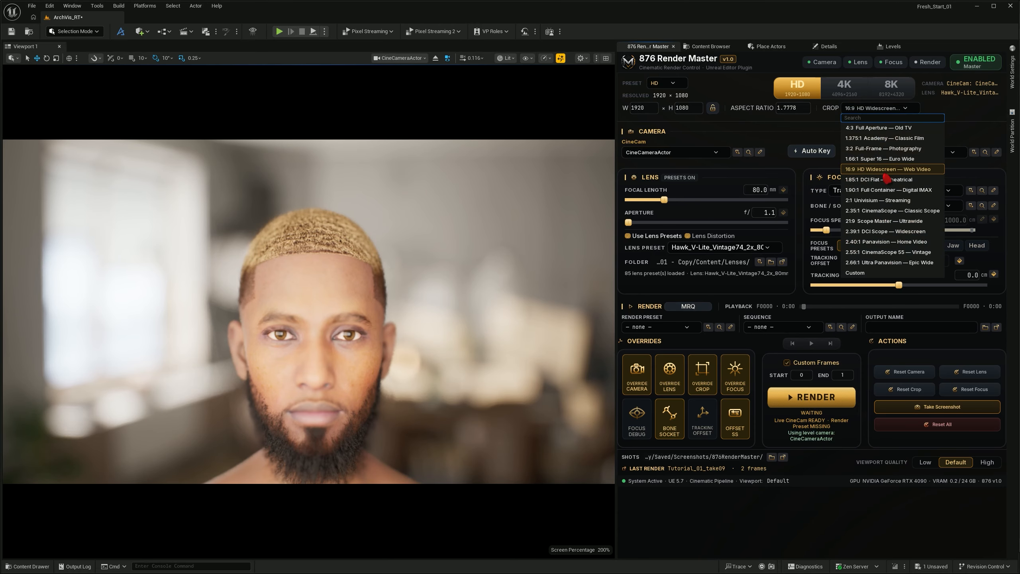
{"action": "left_click", "coordinate": [887, 202]}
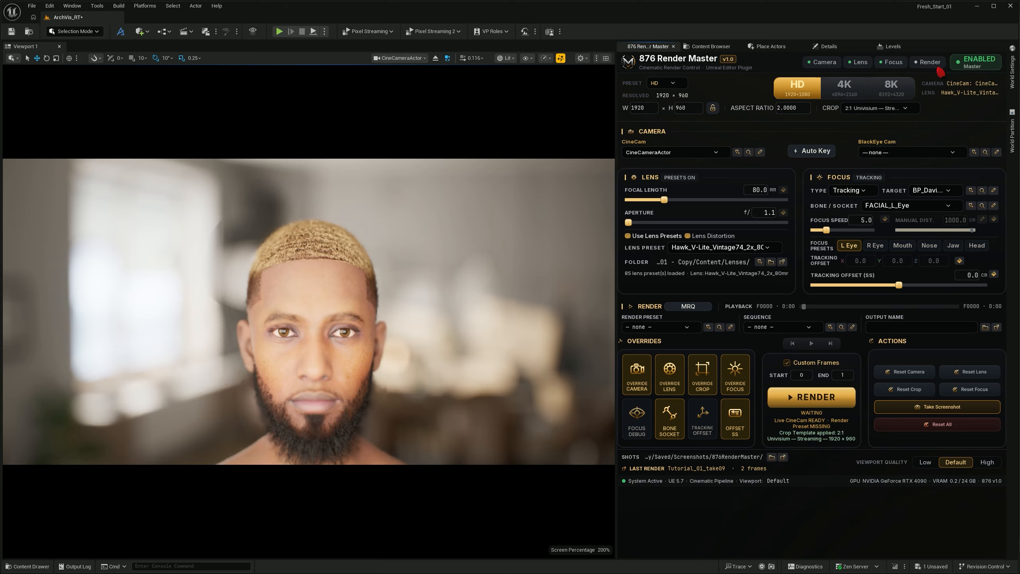
Step: Choose Tutorial_01 as the render sequence and Deferred_No_Render_Pass_02 as the render preset
{"action": "left_click", "coordinate": [778, 327]}
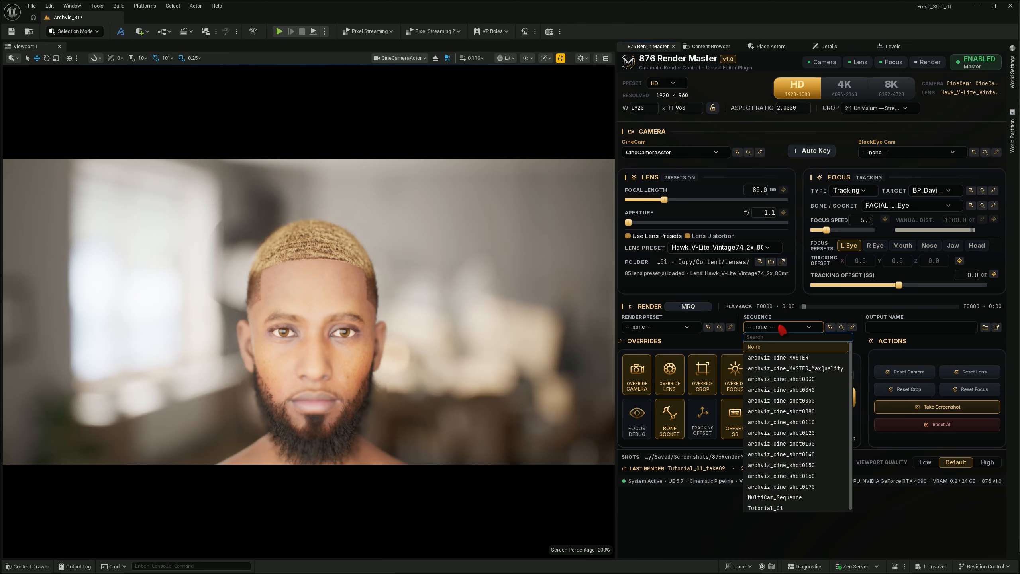
{"action": "left_click", "coordinate": [767, 507]}
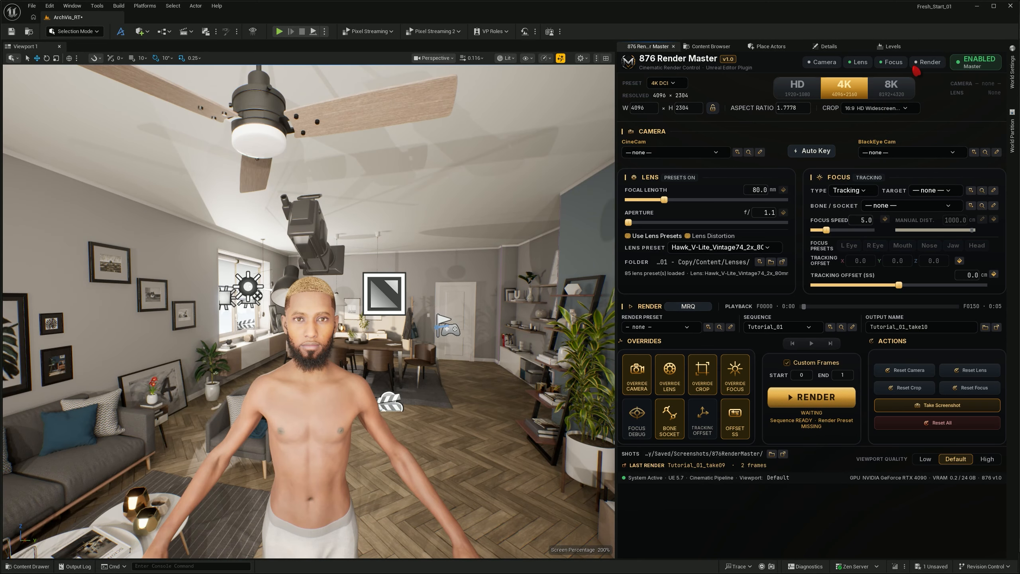
{"action": "left_click", "coordinate": [685, 326]}
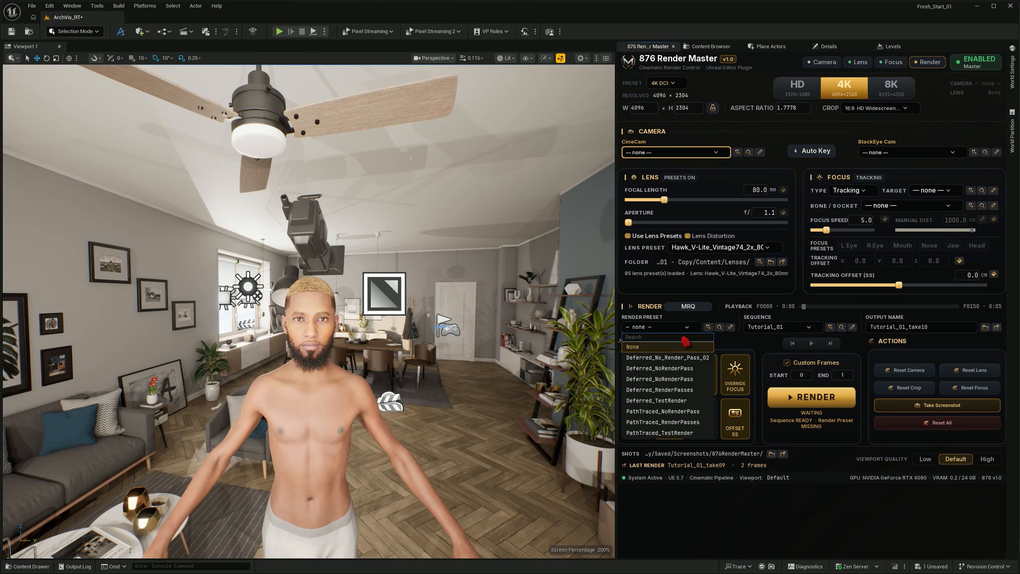
{"action": "left_click", "coordinate": [676, 357]}
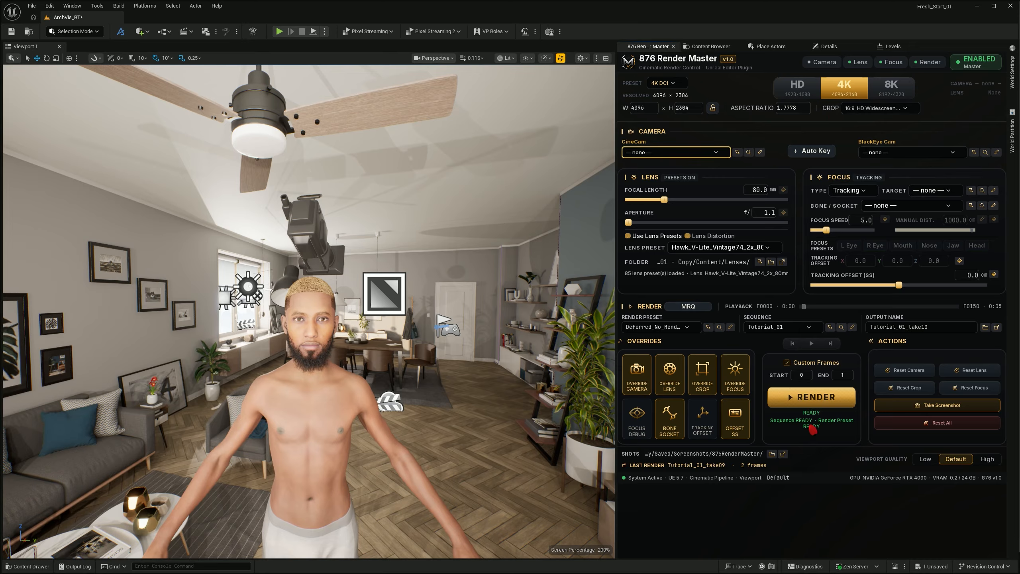
Step: Select the sequence camera CineCameraActor (Tutorial_01) as the CineCam and set the viewport quality to High
{"action": "left_click", "coordinate": [705, 153]}
{"action": "left_click", "coordinate": [684, 200]}
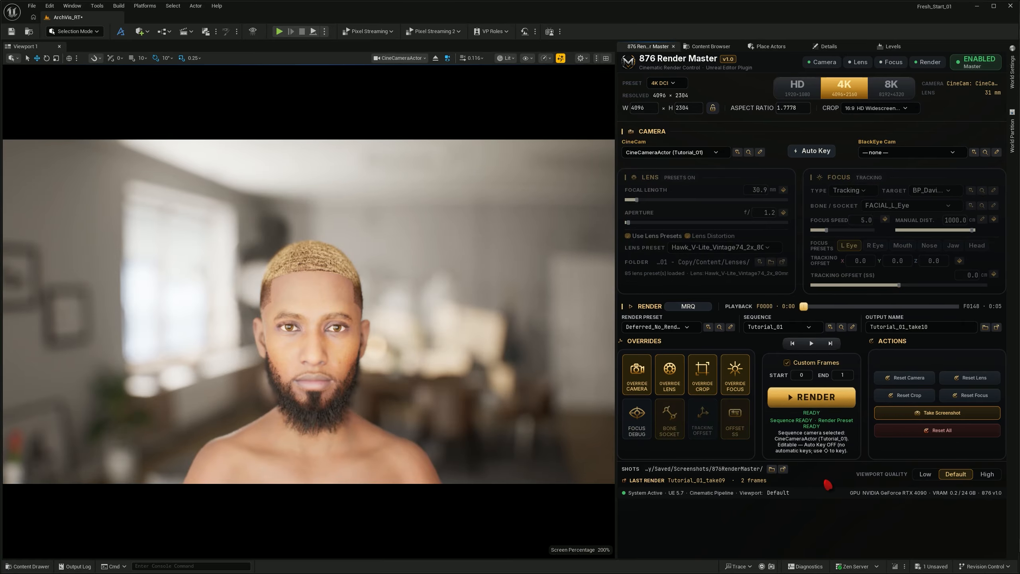
{"action": "left_click", "coordinate": [987, 474]}
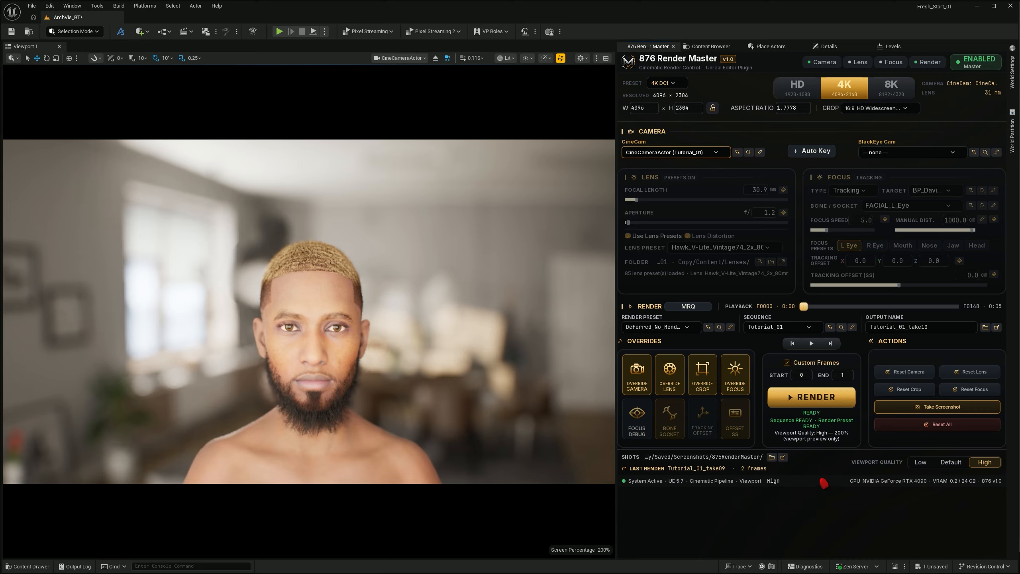
Step: Check the BlackEye Cam choices without selecting a camera
{"action": "left_click", "coordinate": [886, 155]}
{"action": "left_click", "coordinate": [873, 152]}
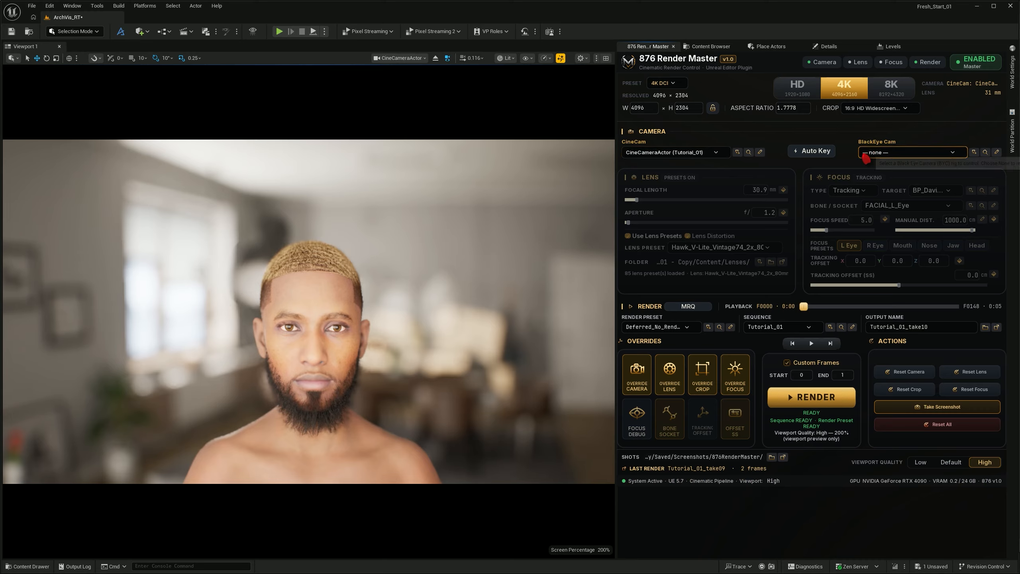